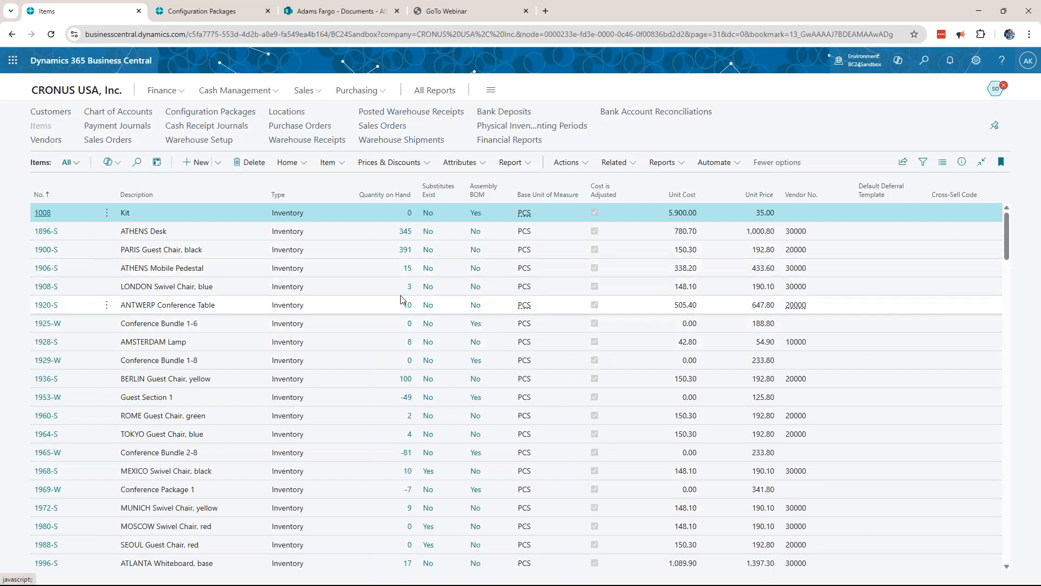
Look through the Items list, examining item types, quantities, unit costs and unit prices
scroll(401, 323, "down", 10)
scroll(404, 374, "down", 5)
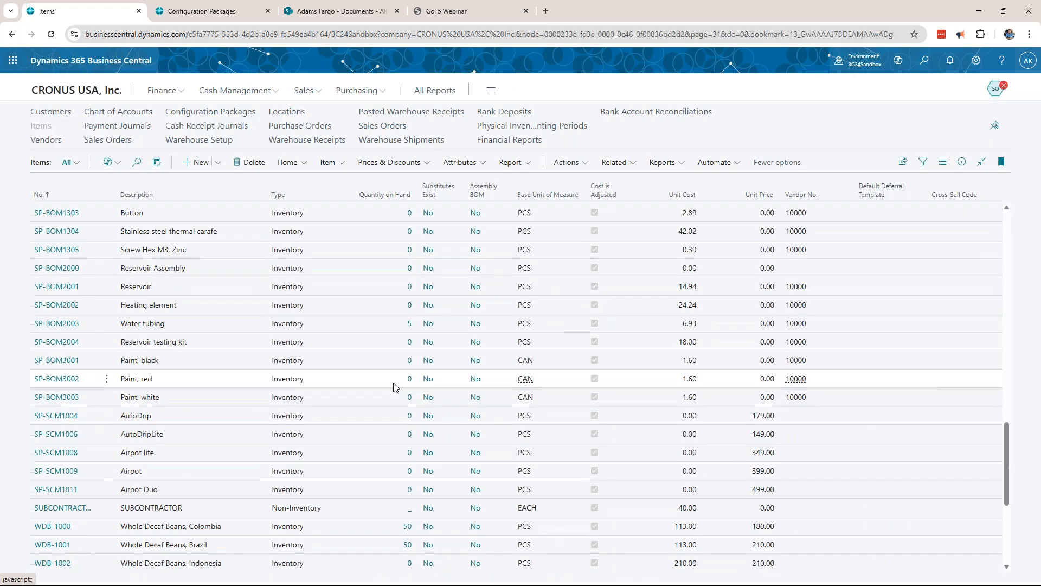
scroll(379, 449, "up", 8)
scroll(344, 314, "down", 2)
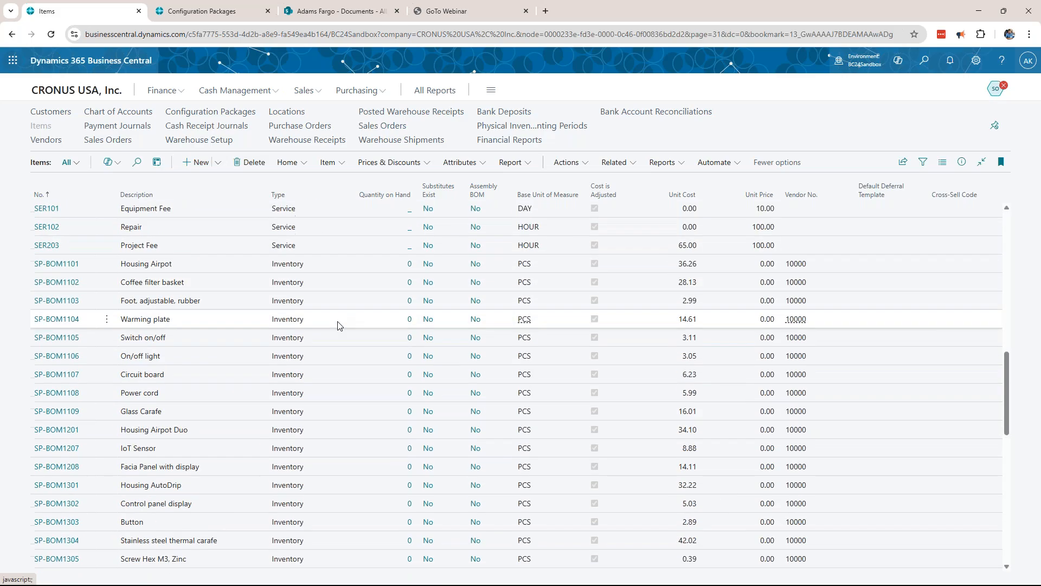
scroll(342, 323, "up", 6)
scroll(344, 331, "up", 3)
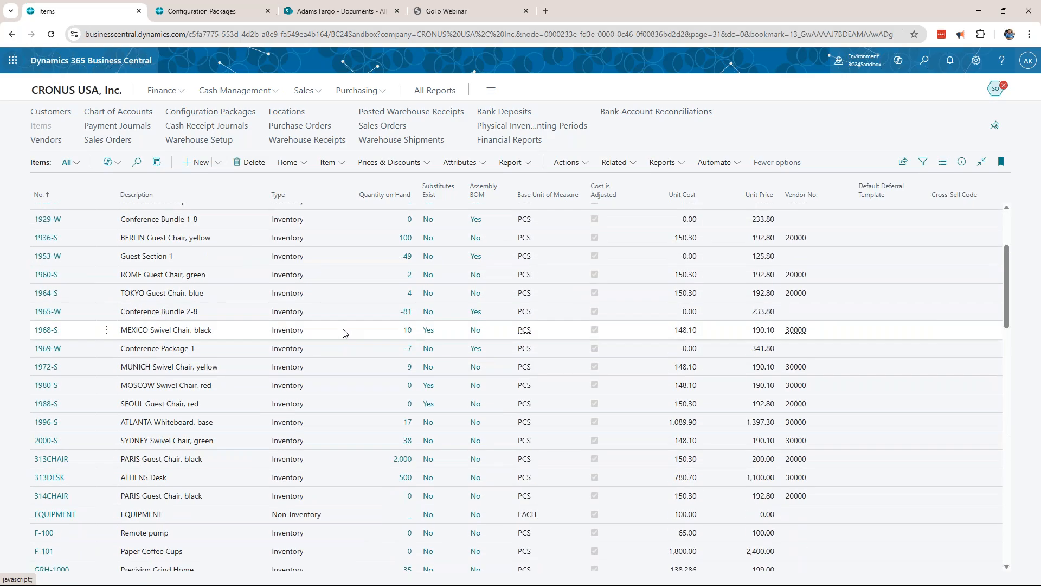
scroll(348, 333, "down", 2)
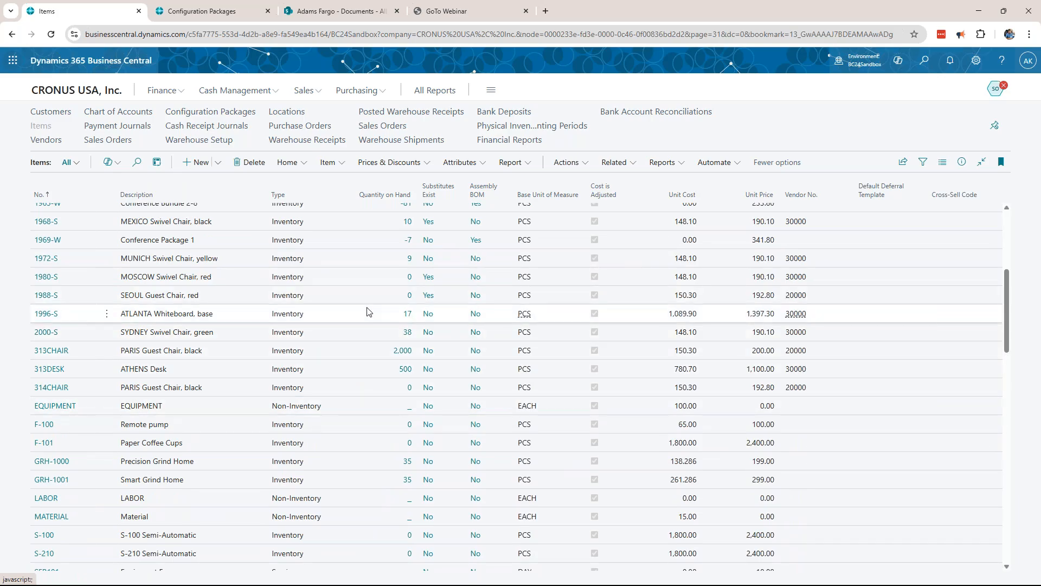
scroll(366, 314, "up", 3)
scroll(367, 314, "up", 2)
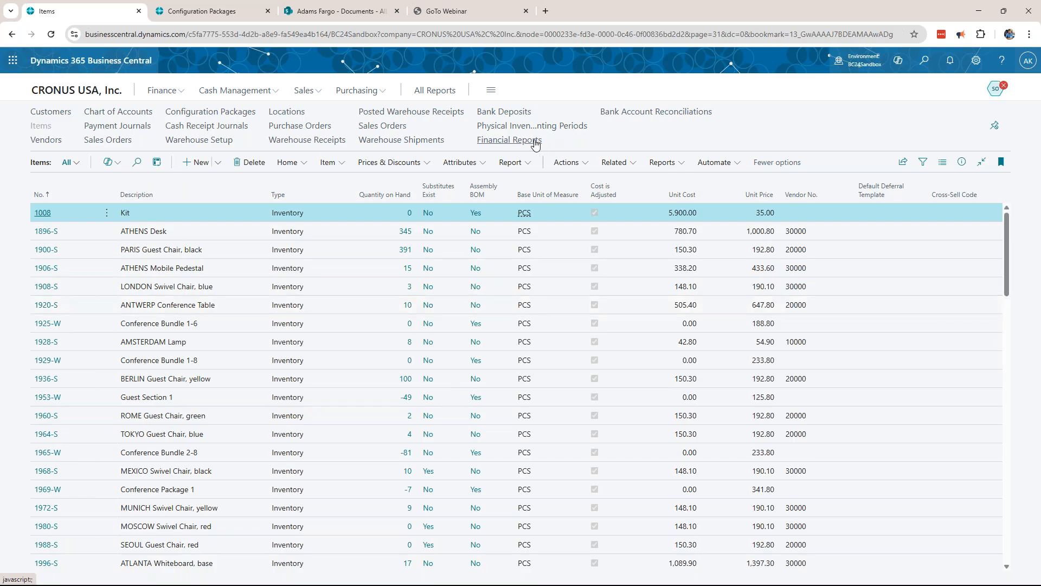
Search for "config pac" and open the Configuration Packages list
left_click(925, 62)
type("config ")
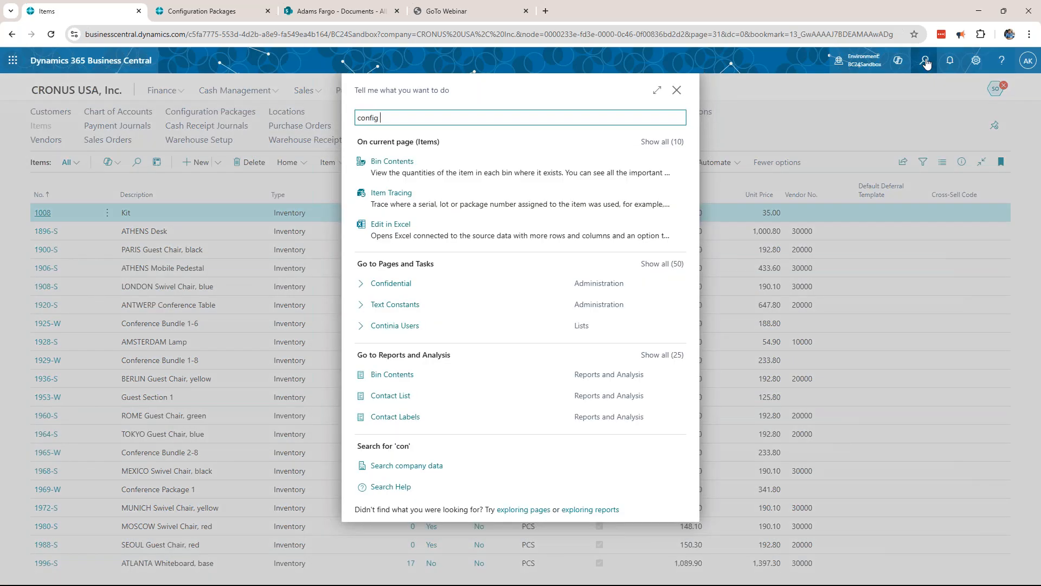
type("pac")
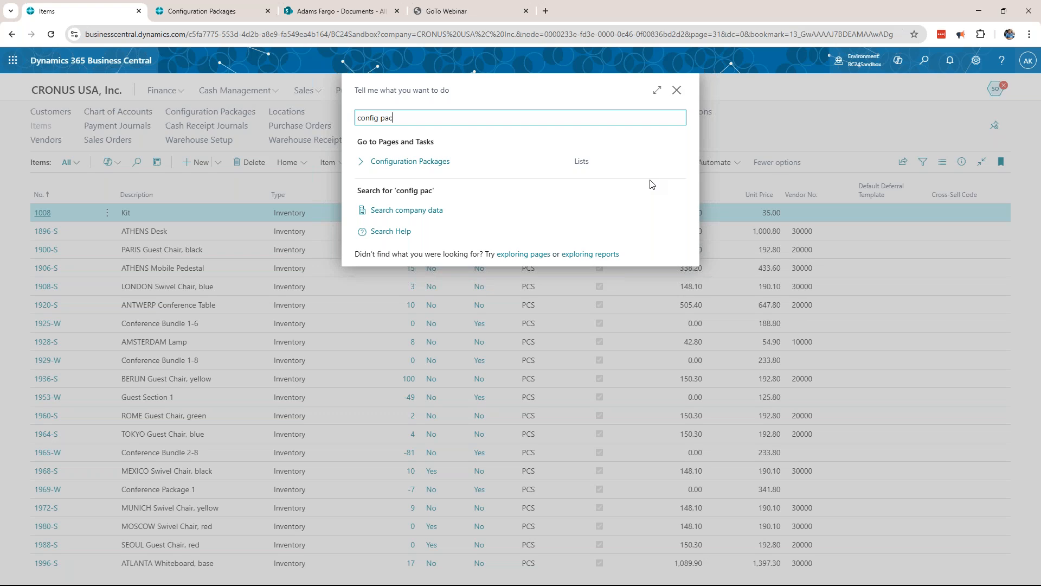
left_click(408, 166)
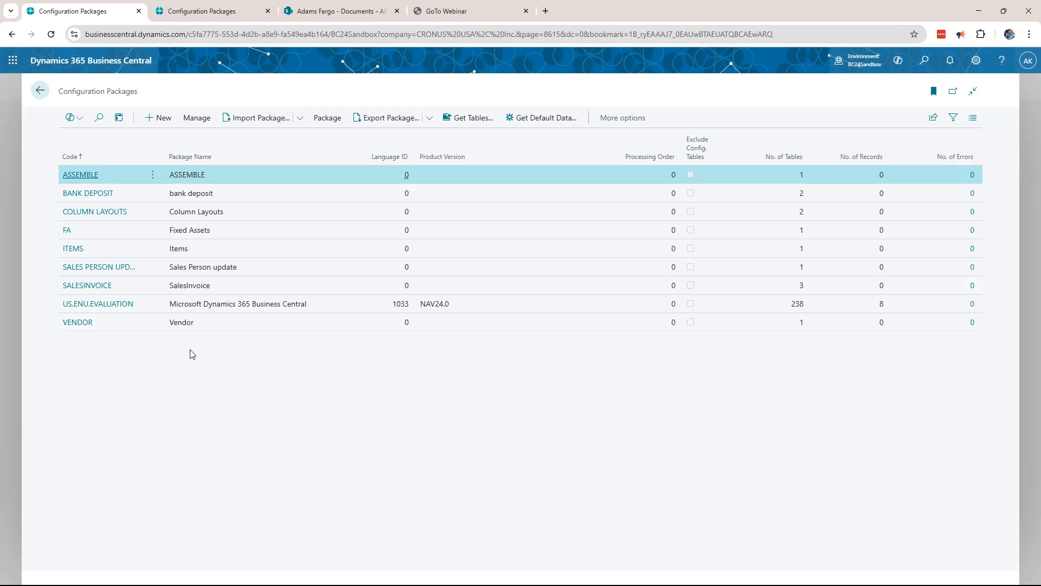
Create a configuration package with the code "Update Prices for It" and the package name "Update Prices for Item"
left_click(159, 123)
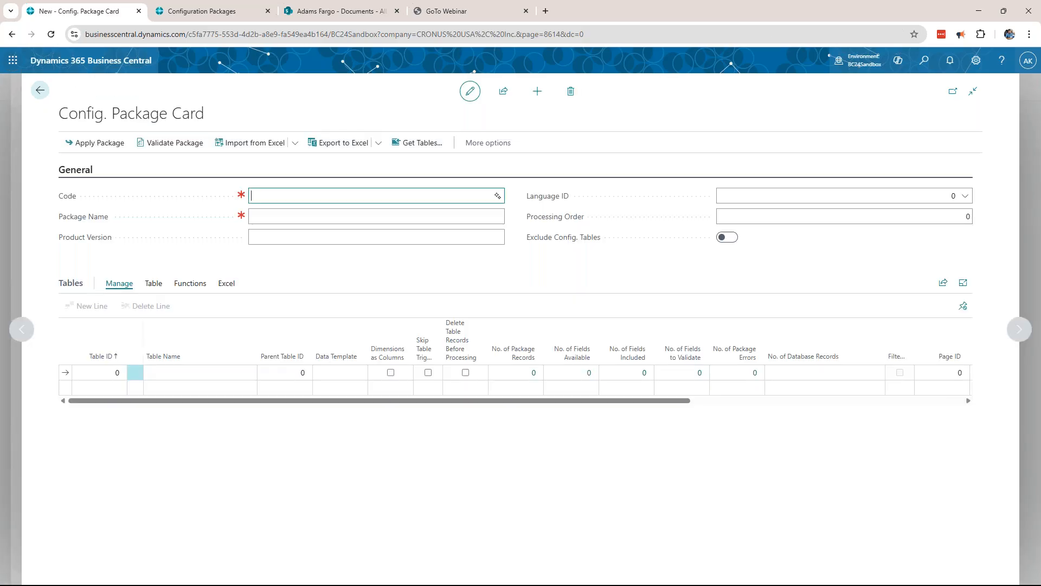
left_click(266, 202)
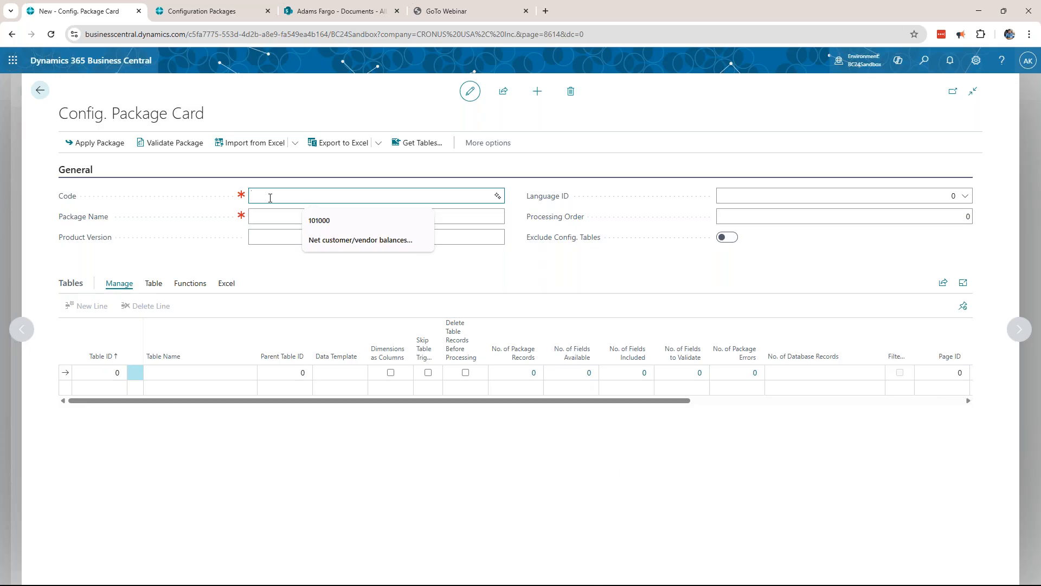
type("Update Prices for It")
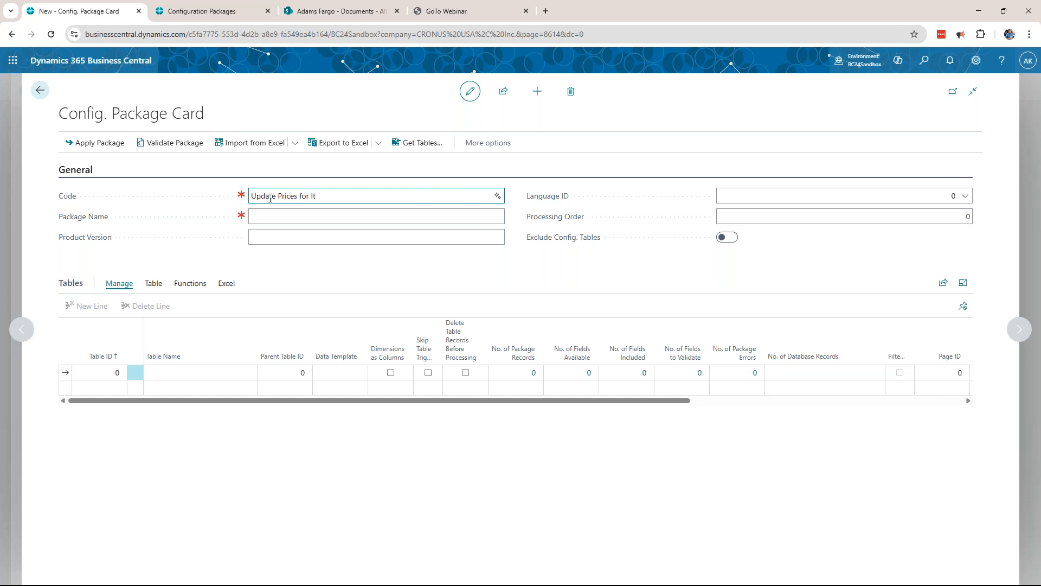
left_click_drag(320, 196, 247, 199)
key("ctrl+c")
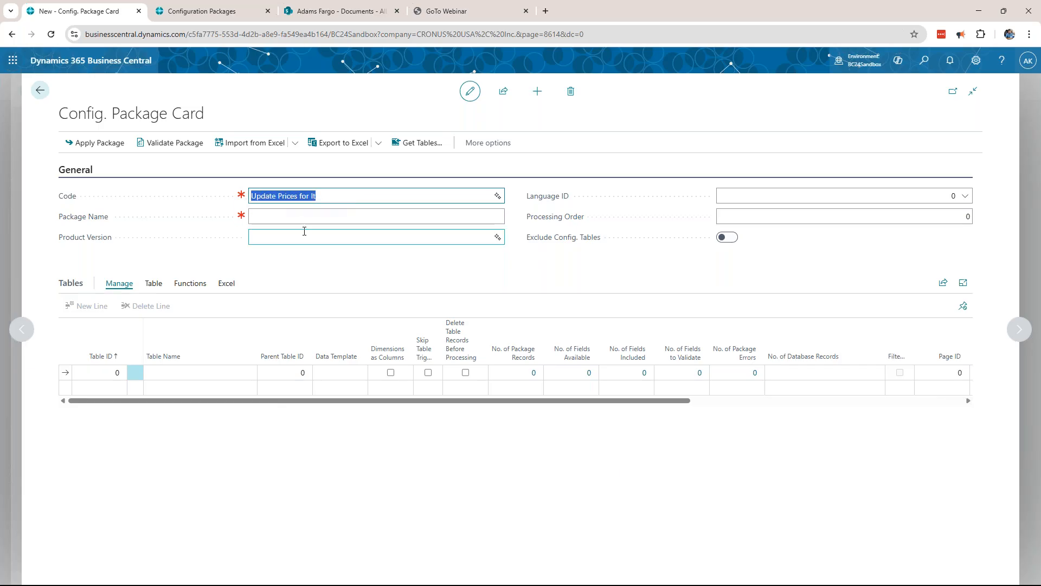
left_click(282, 215)
key("ctrl+v")
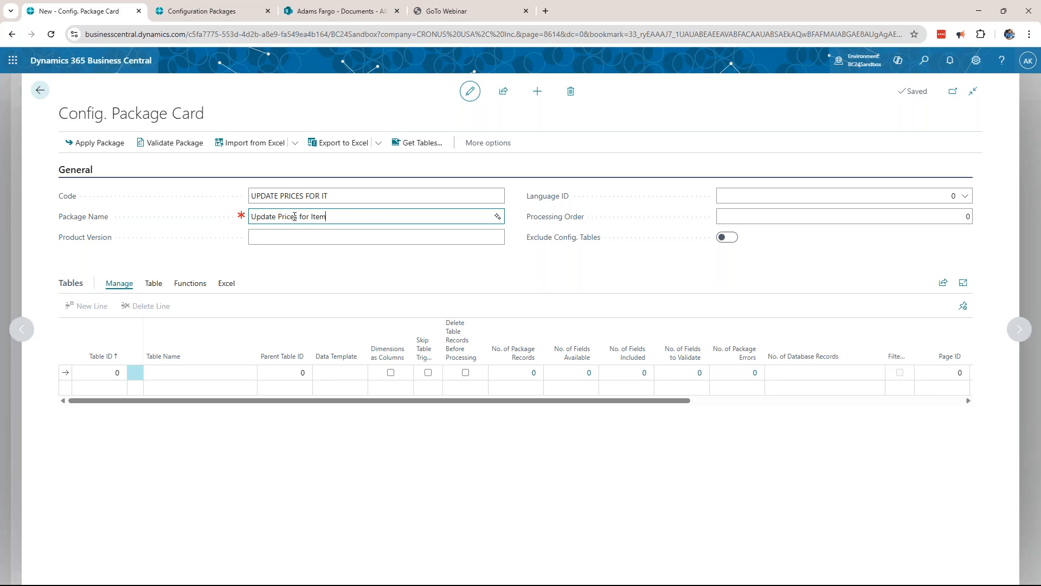
left_click(315, 235)
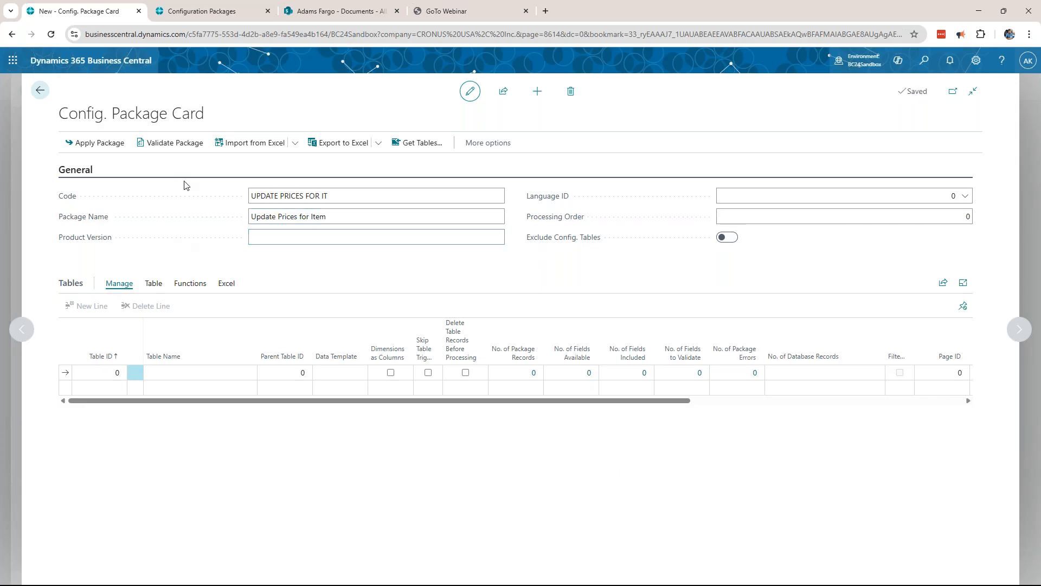
left_click(258, 219)
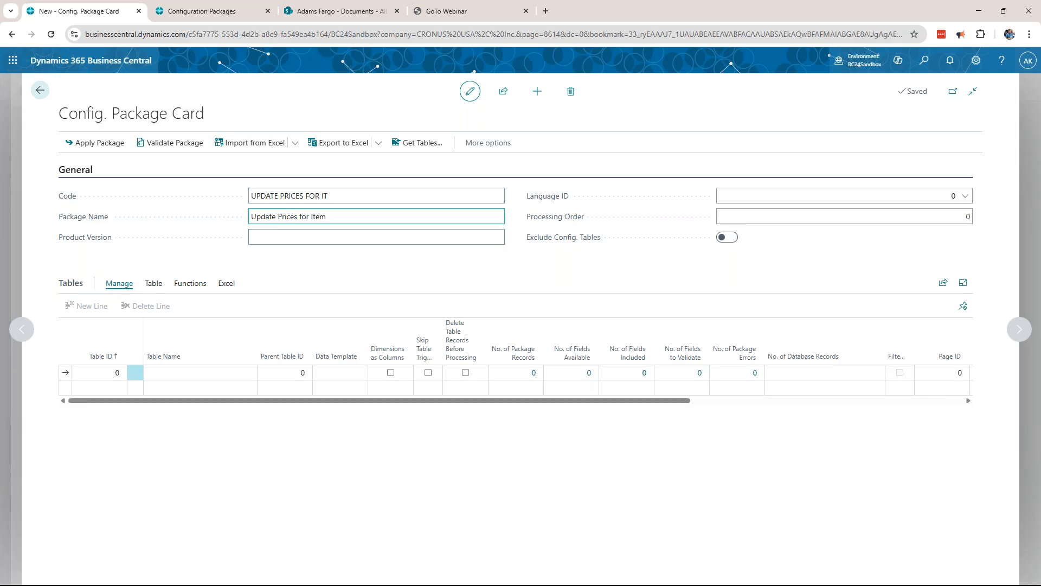
Look up "item" among the objects and assign the Item table, ID 27, to the package's first table line
left_click(121, 374)
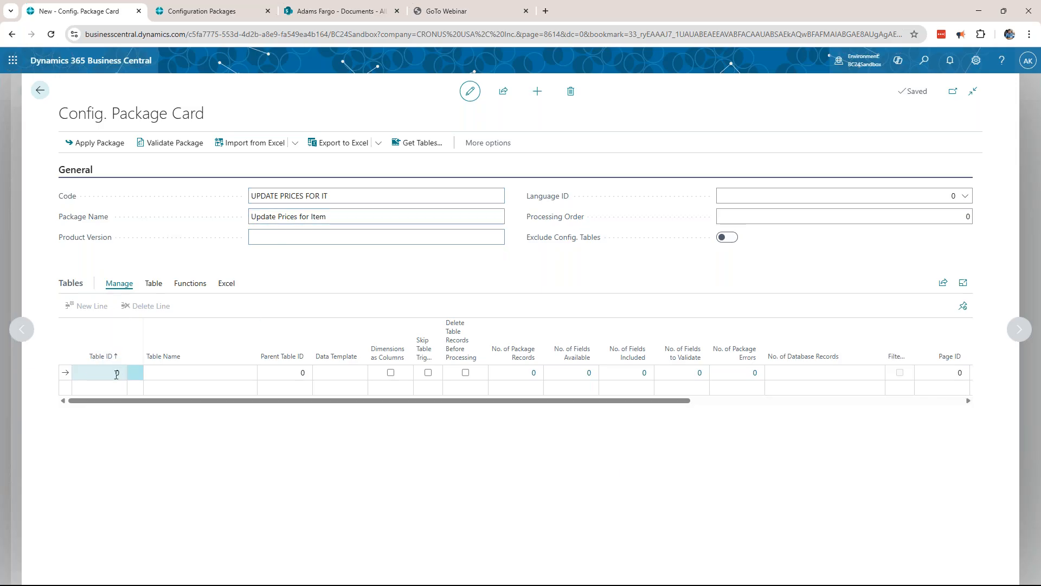
left_click(116, 374)
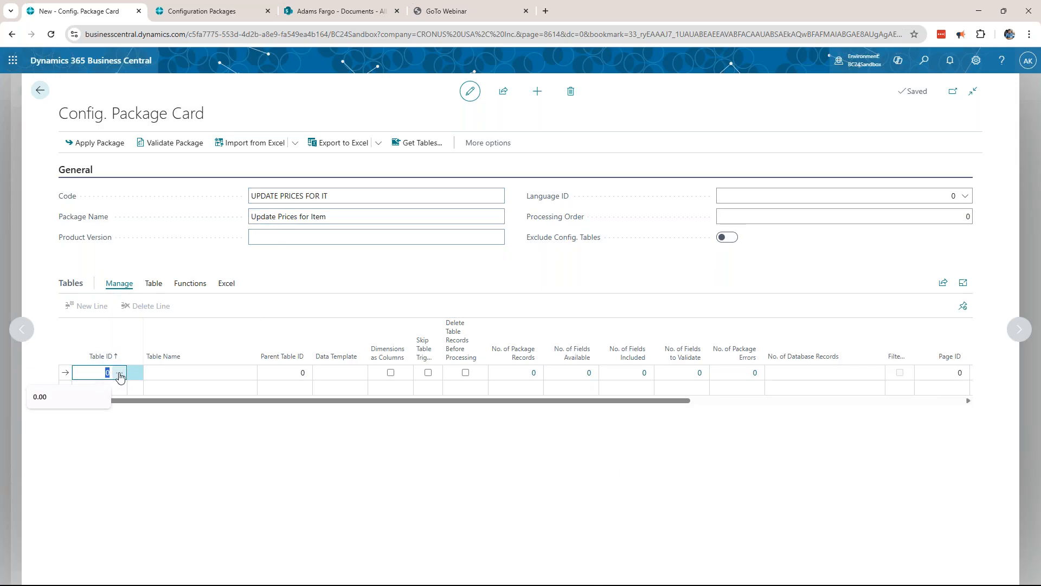
left_click(120, 374)
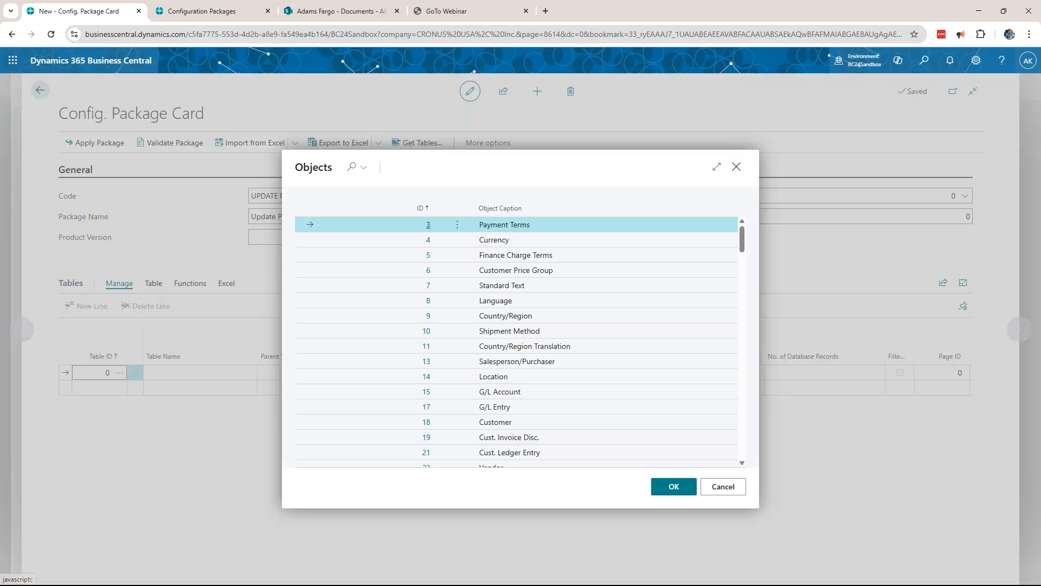
scroll(542, 286, "down", 5)
scroll(539, 300, "up", 6)
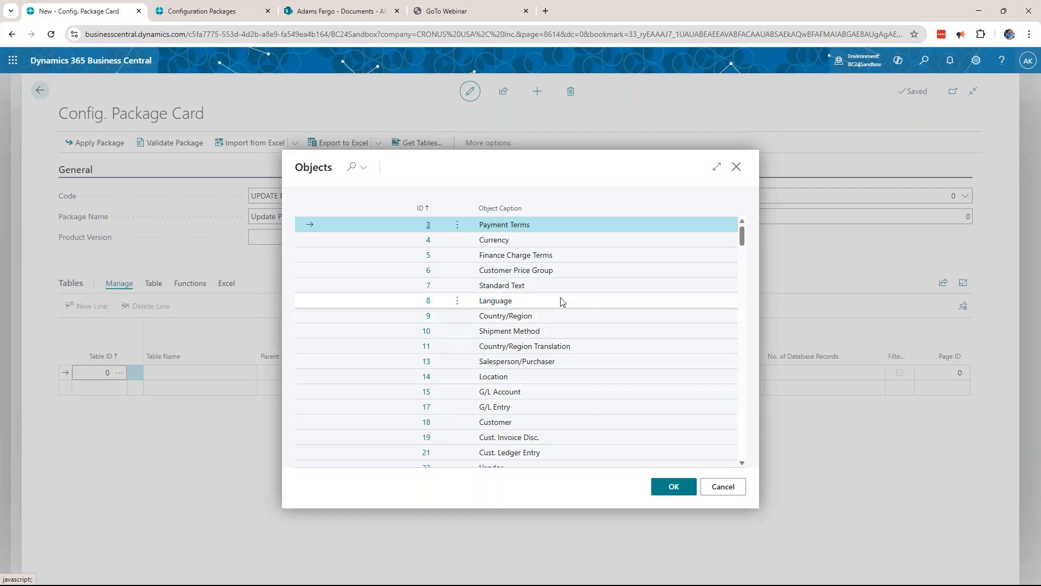
left_click(351, 169)
scroll(556, 339, "down", 5)
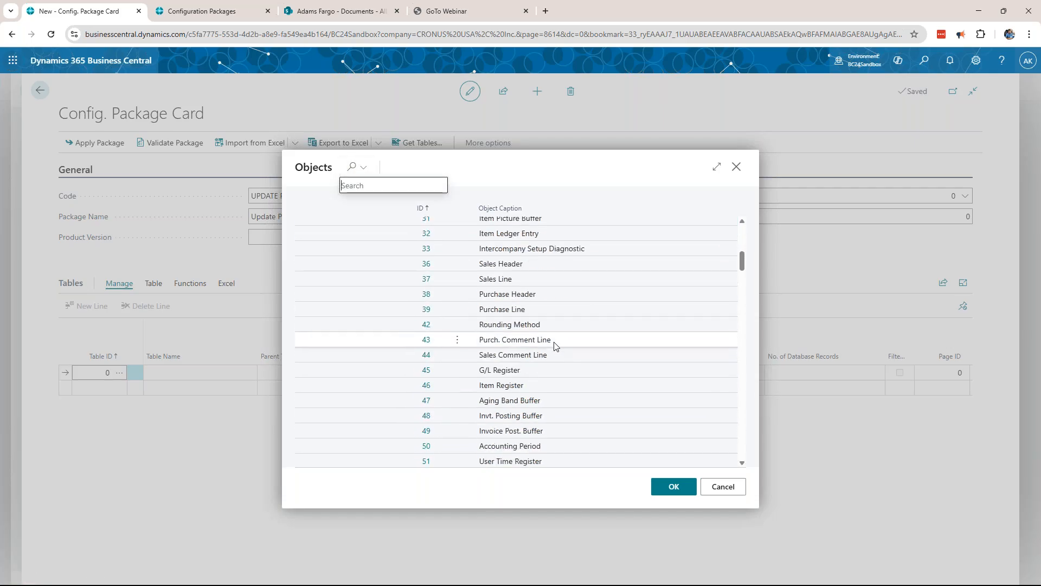
scroll(556, 345, "up", 5)
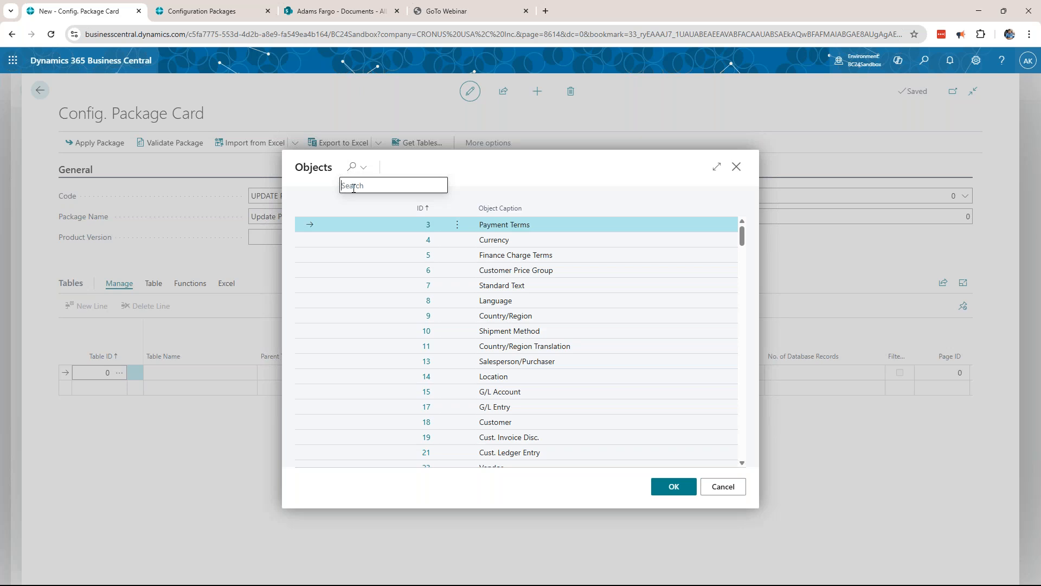
type("item")
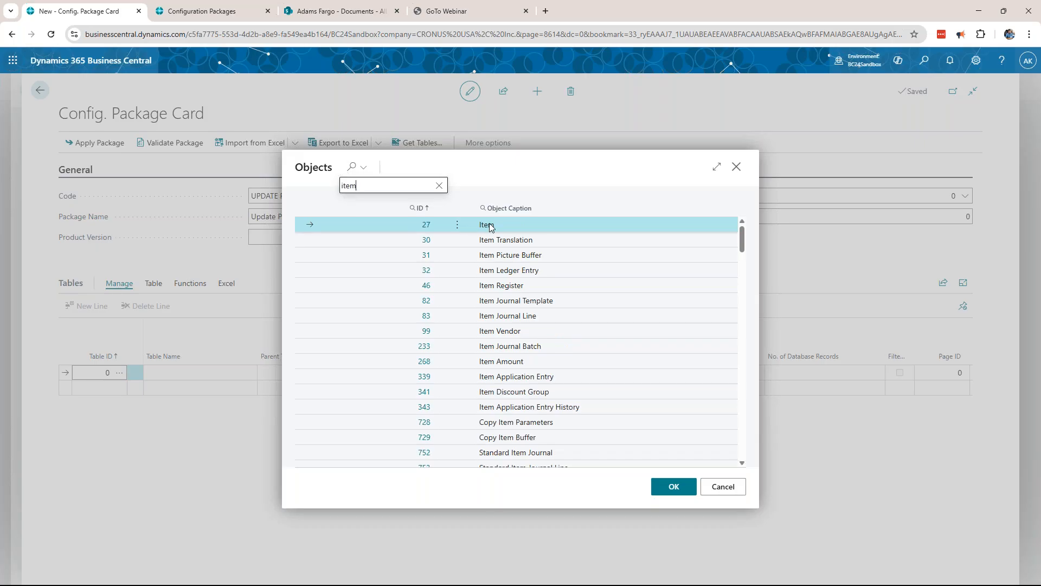
left_click(674, 486)
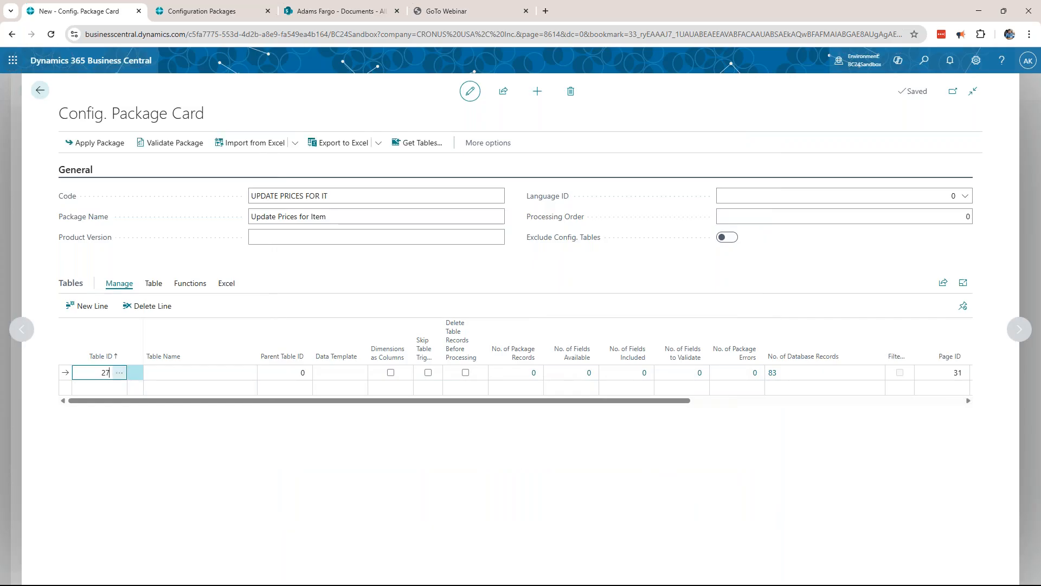
Complete the Item table line, leaving its optional columns as they are, and decline checking the related tables
key("Tab")
key("Tab")
key("Tab")
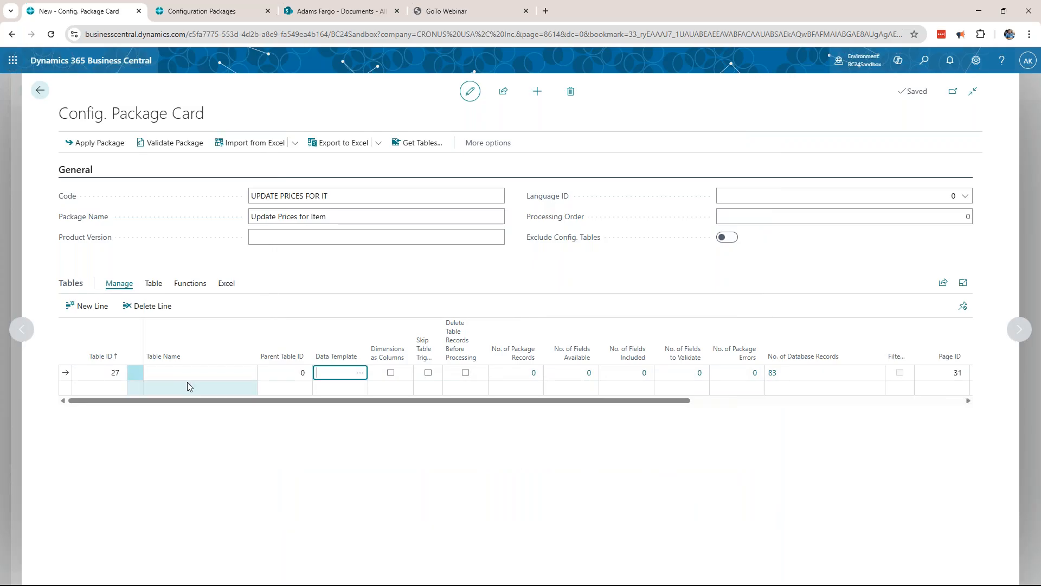
key("Tab")
key("Tab")
key("Tab")
key("Tab")
key("Tab")
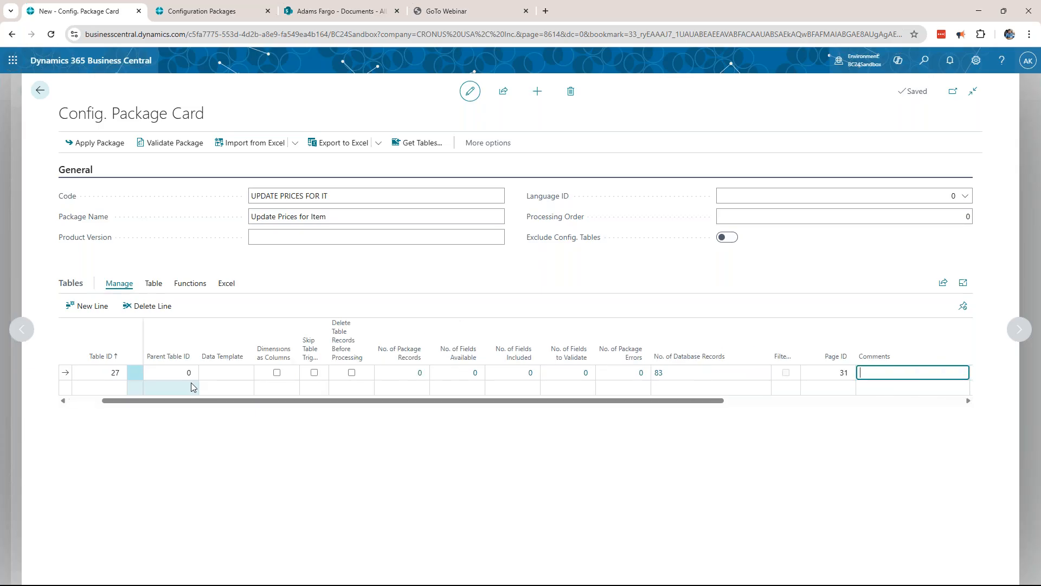
key("Tab")
key("Tab")
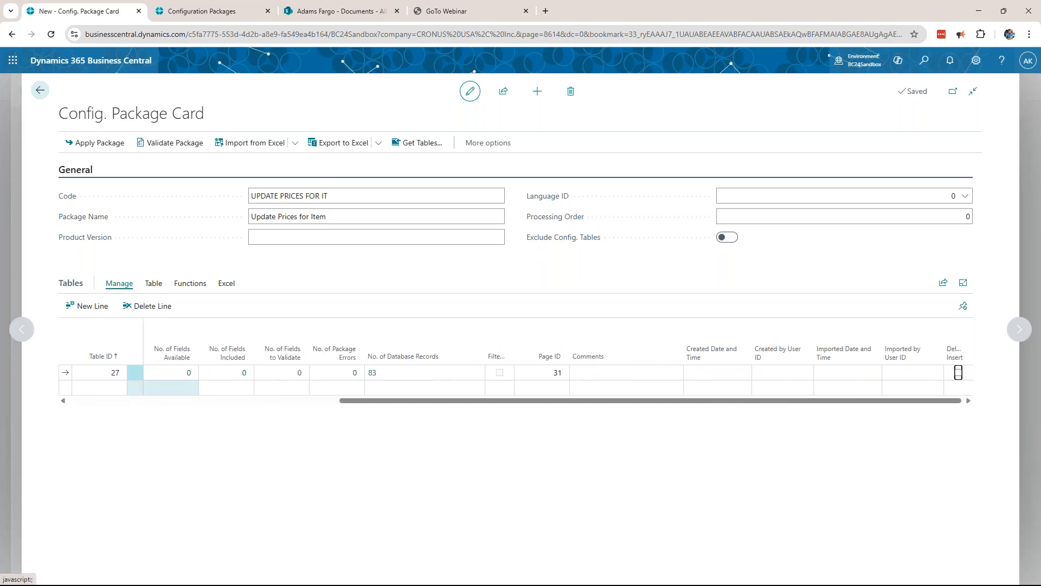
key("Tab")
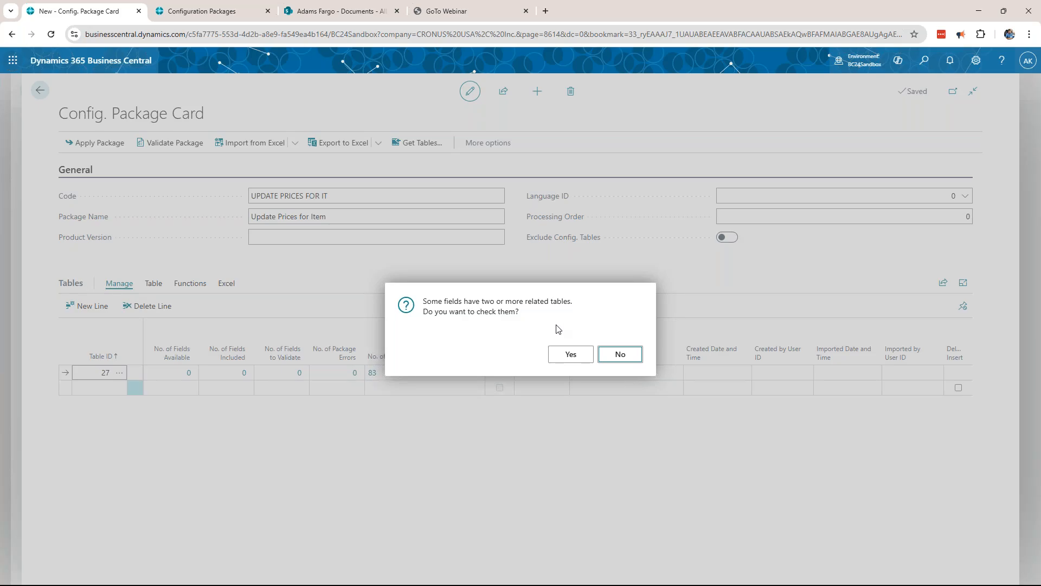
left_click(620, 354)
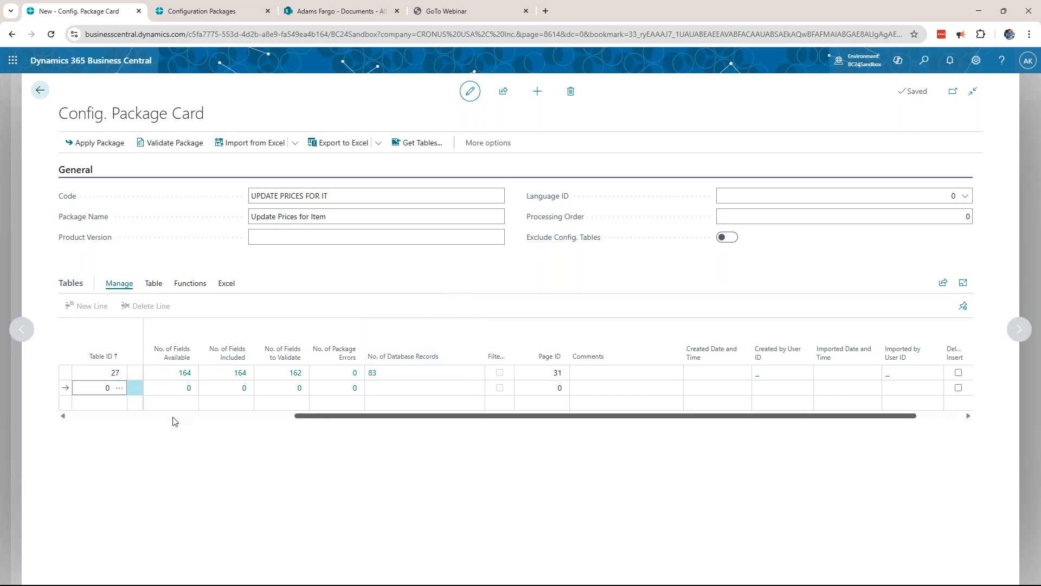
Open the Item table's included package fields for editing and clear all included fields
left_click_drag(368, 417, 97, 417)
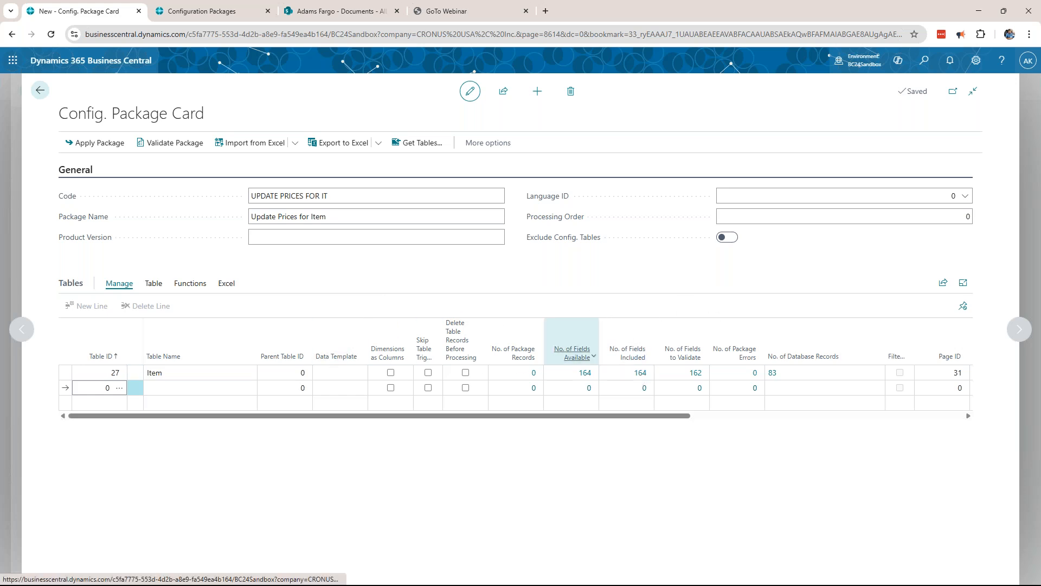
left_click(638, 373)
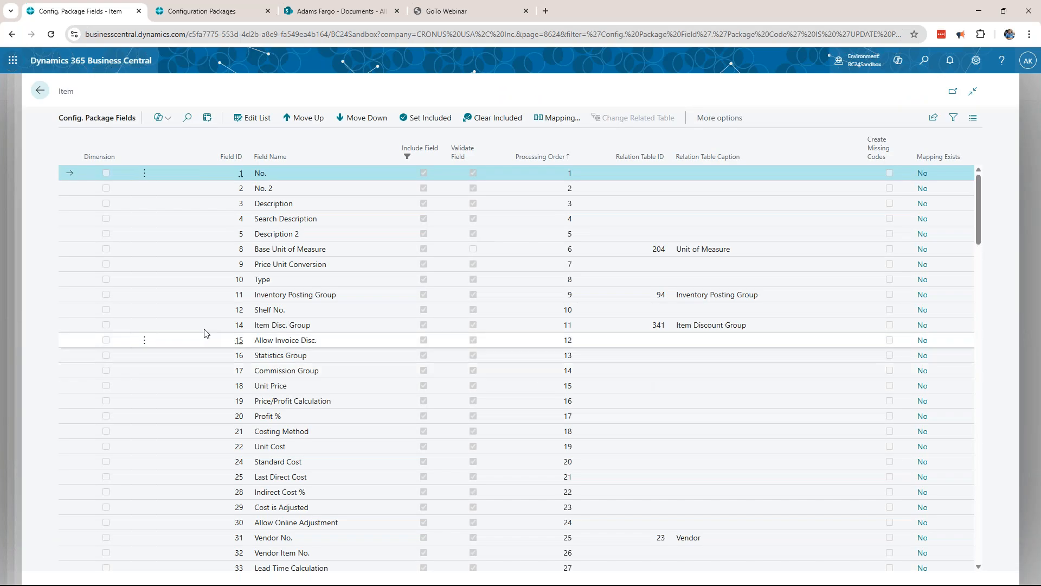
scroll(485, 359, "down", 7)
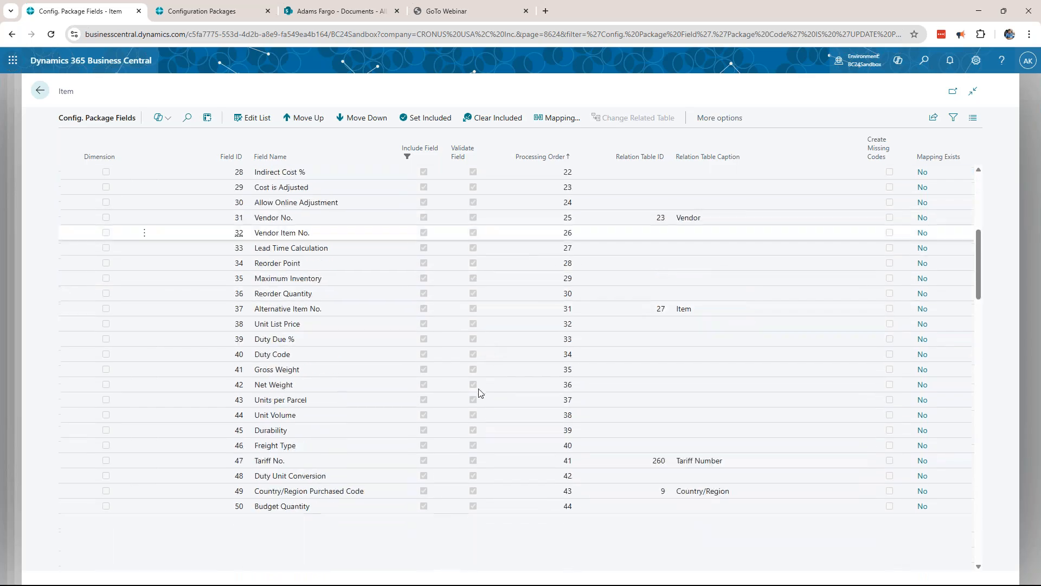
scroll(456, 360, "up", 7)
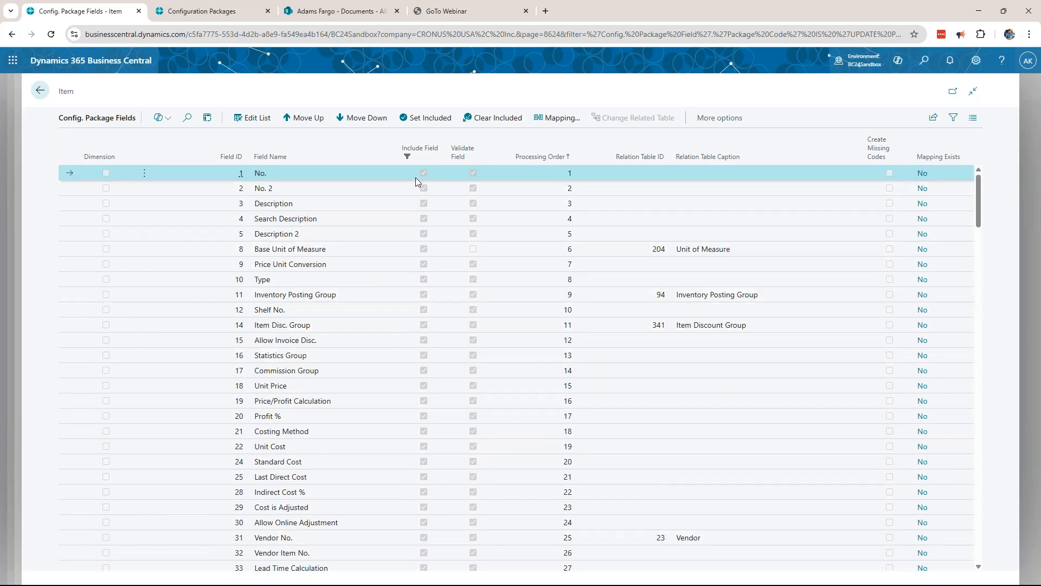
left_click(258, 119)
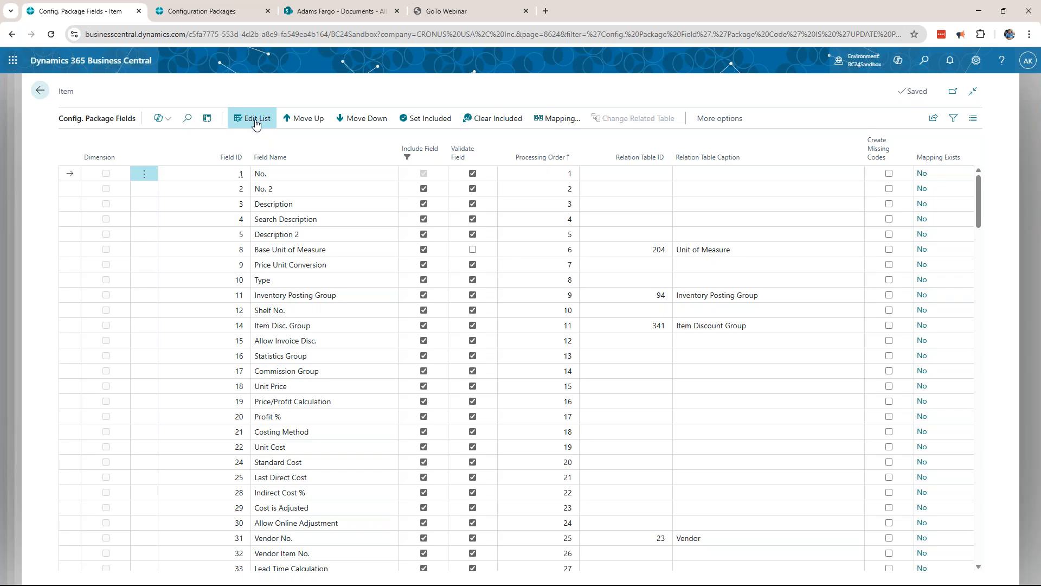
left_click(504, 121)
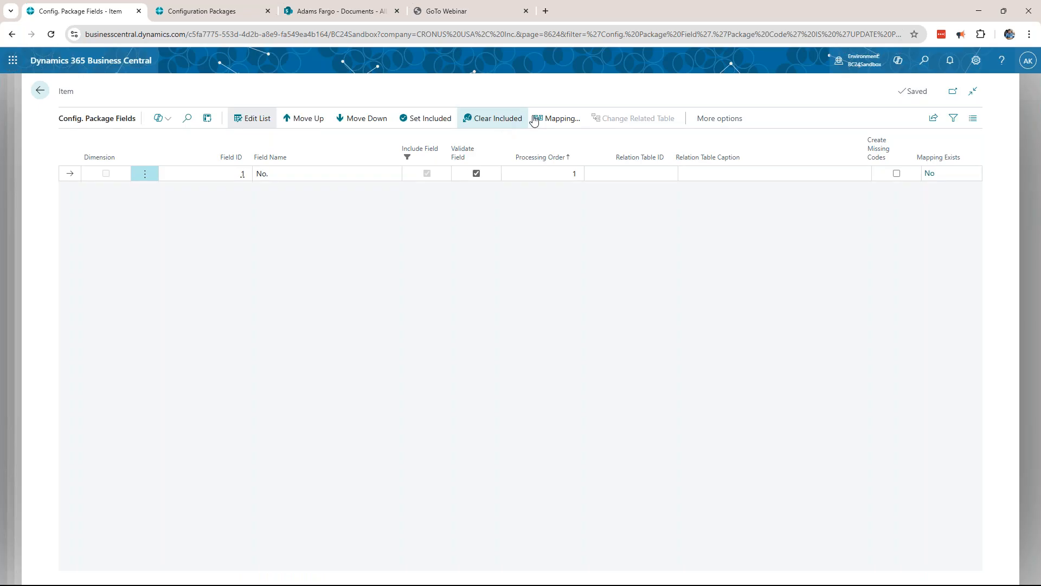
Remove the Include Field filter from the package field list and include the Description and Unit Price fields
left_click(954, 120)
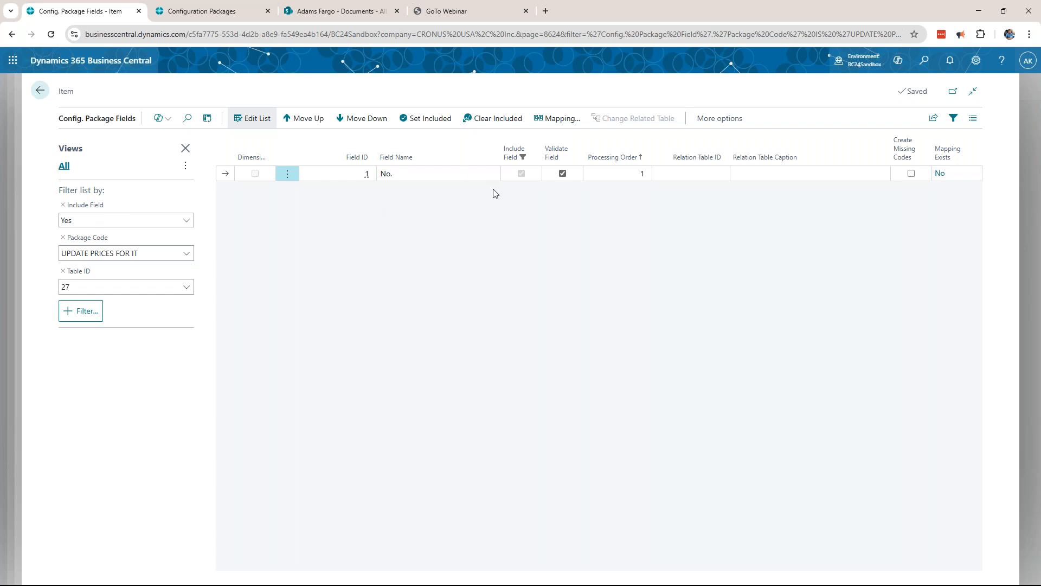
left_click(63, 205)
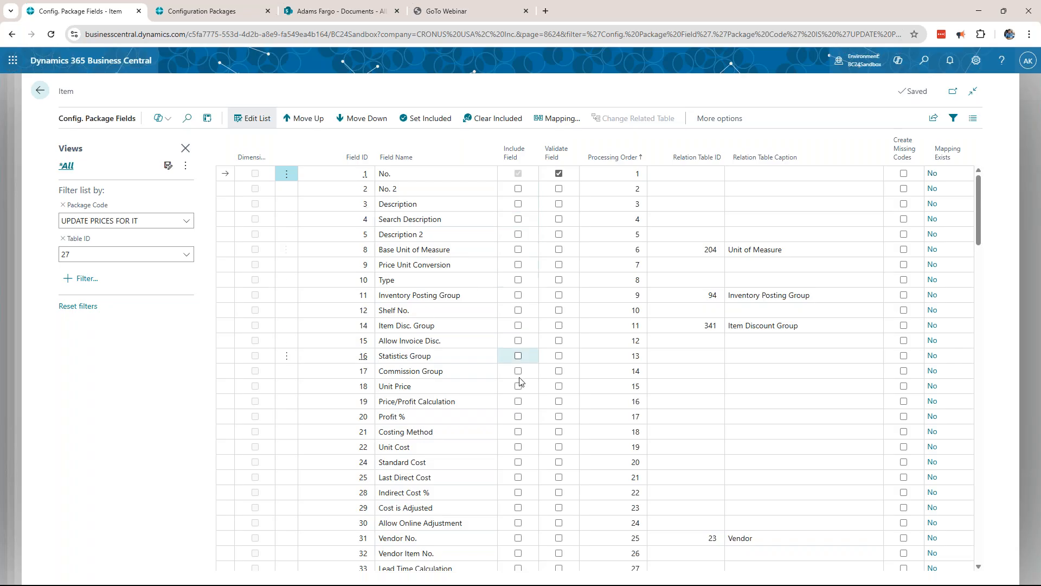
left_click(519, 208)
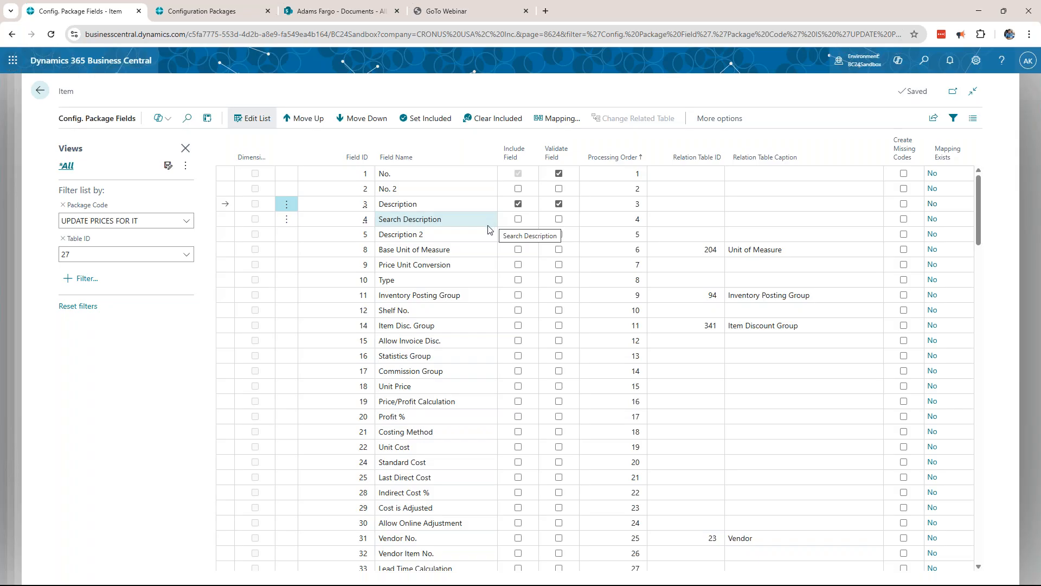
scroll(473, 342, "down", 1)
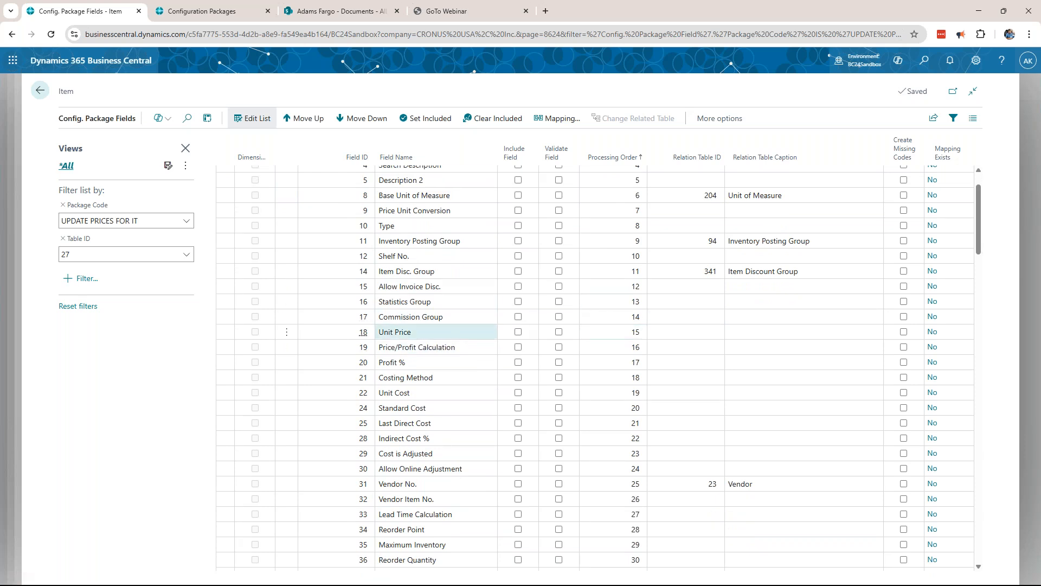
left_click(519, 333)
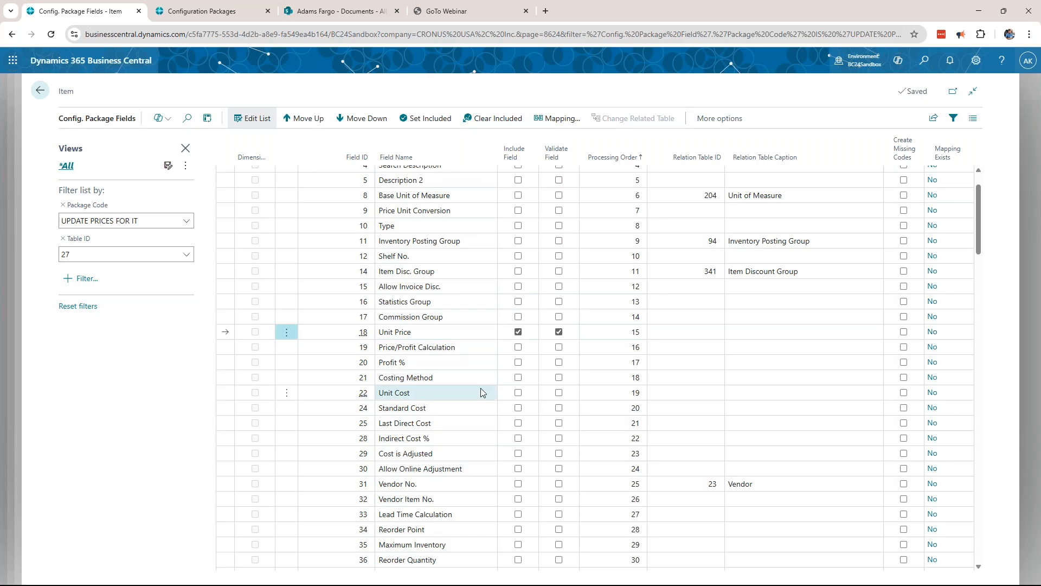
scroll(530, 361, "up", 1)
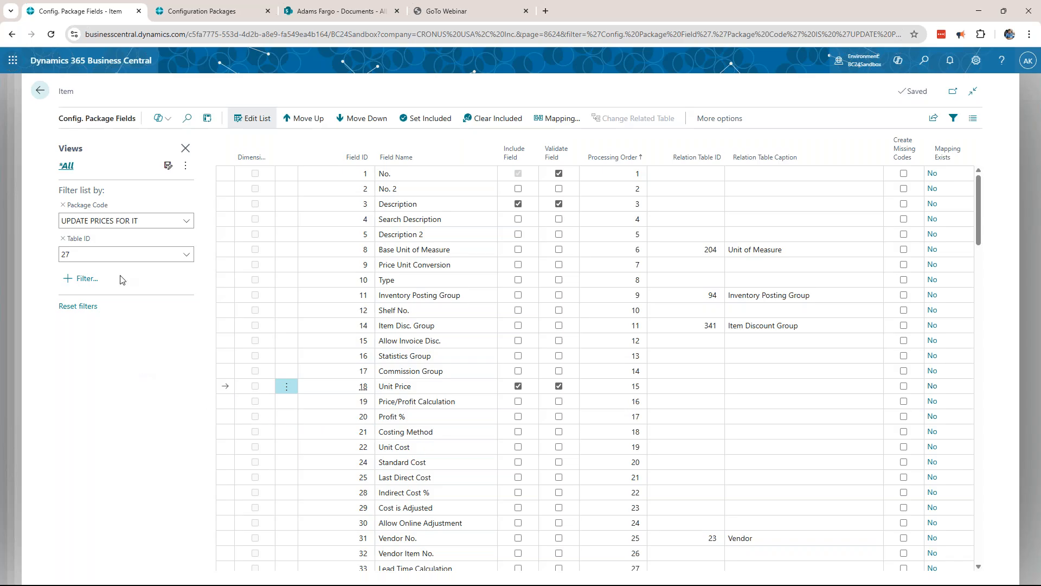
Return to the reloaded package card and export its Item table line to Excel, confirming the one-table selection
left_click(42, 91)
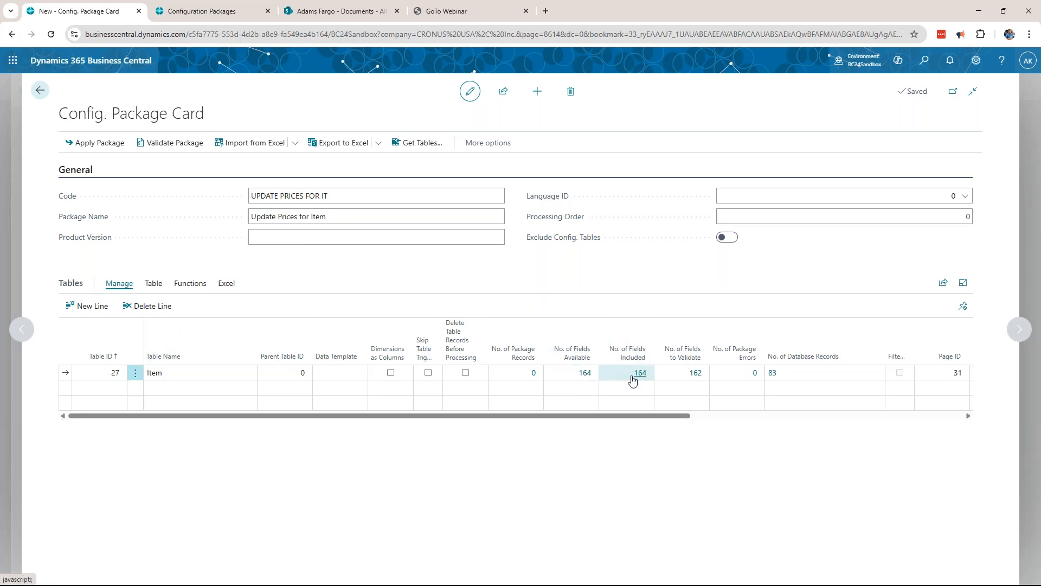
left_click(51, 35)
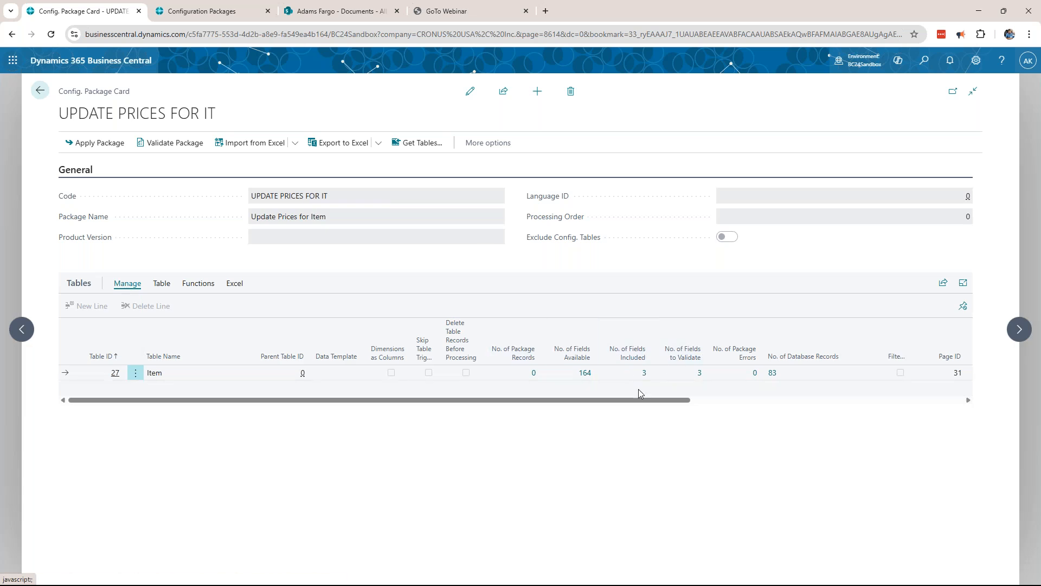
left_click(237, 287)
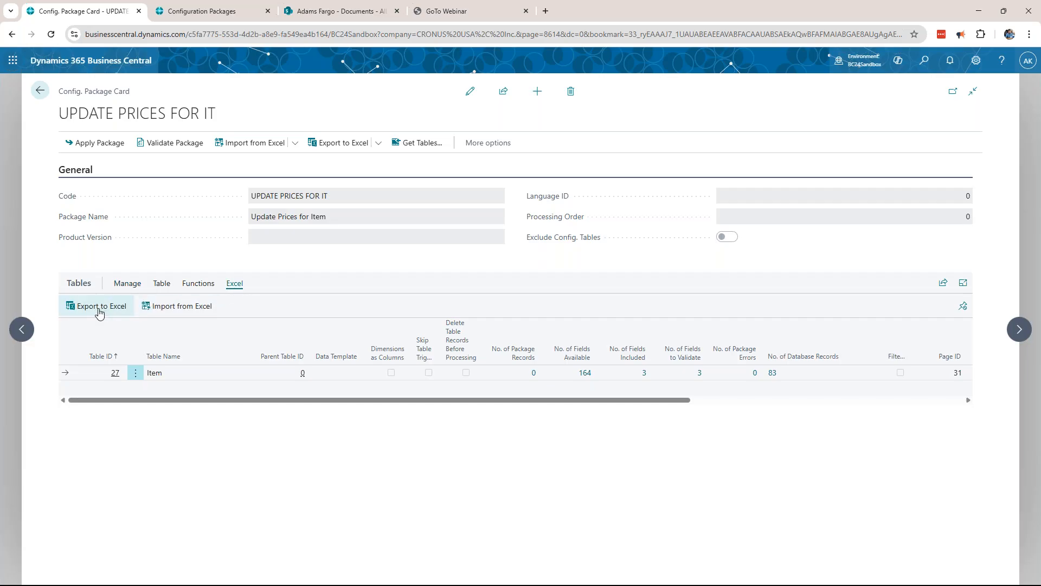
left_click(108, 309)
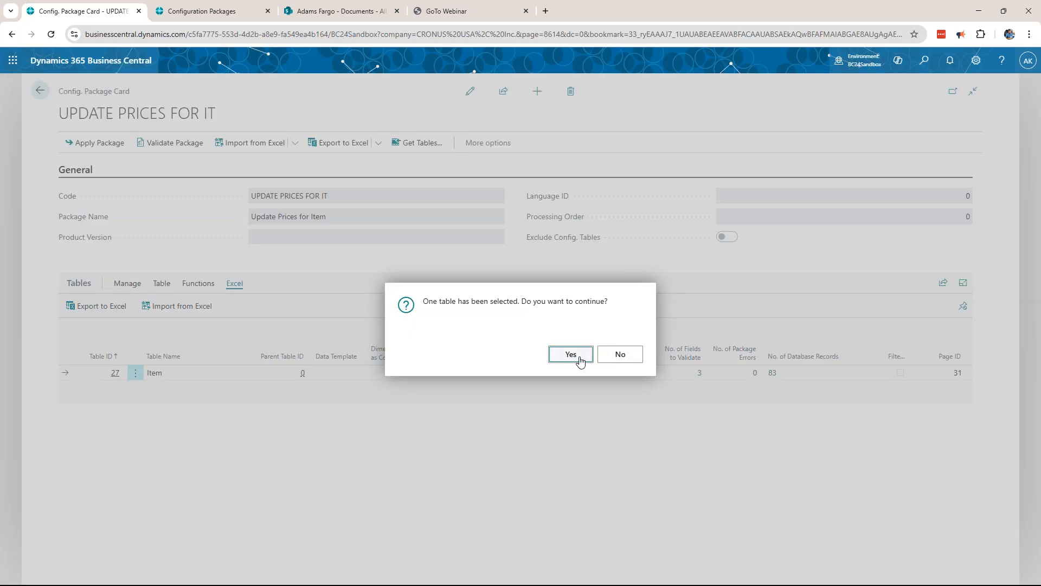
left_click(579, 358)
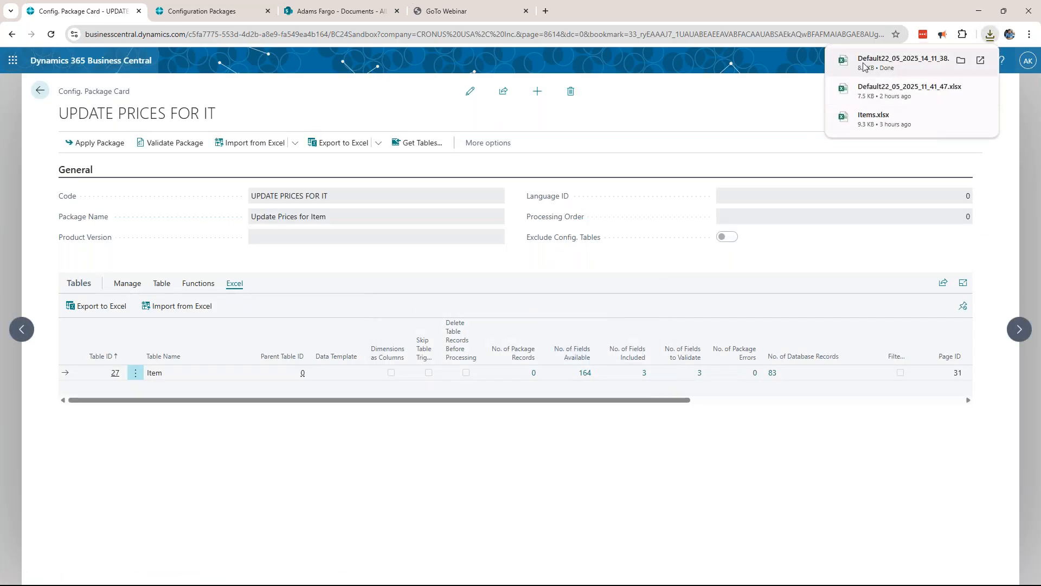
Open the exported workbook Default22_05_2025_14_11_38 for editing and autofit the widths of all its columns
left_click(865, 67)
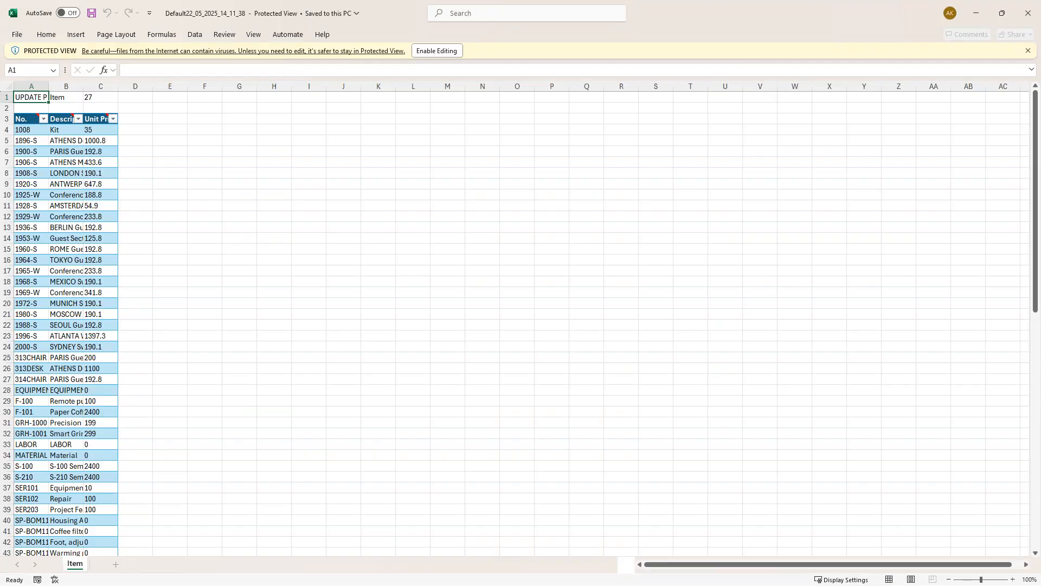
left_click(214, 182)
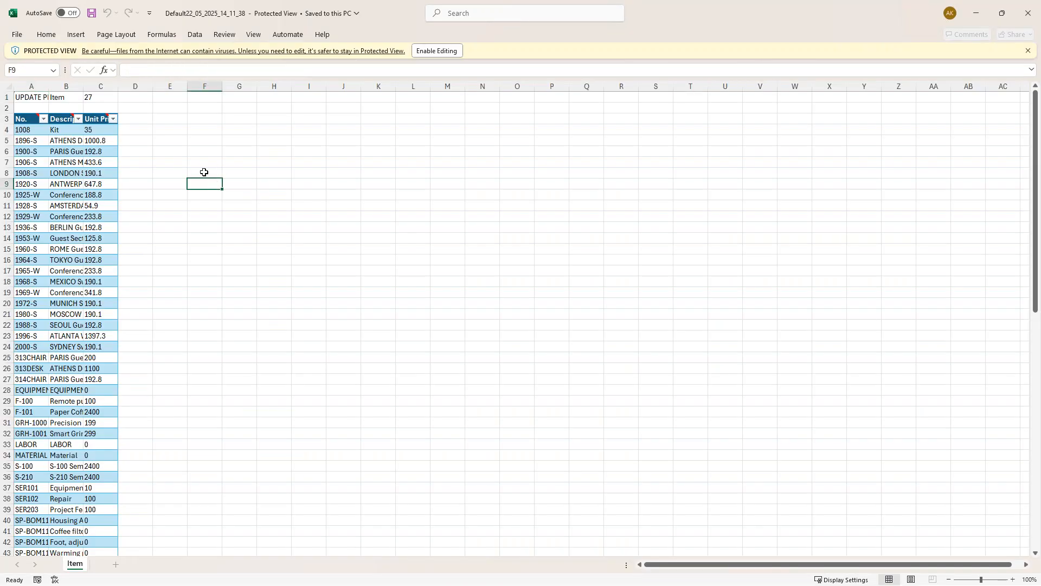
left_click(9, 85)
left_click(436, 50)
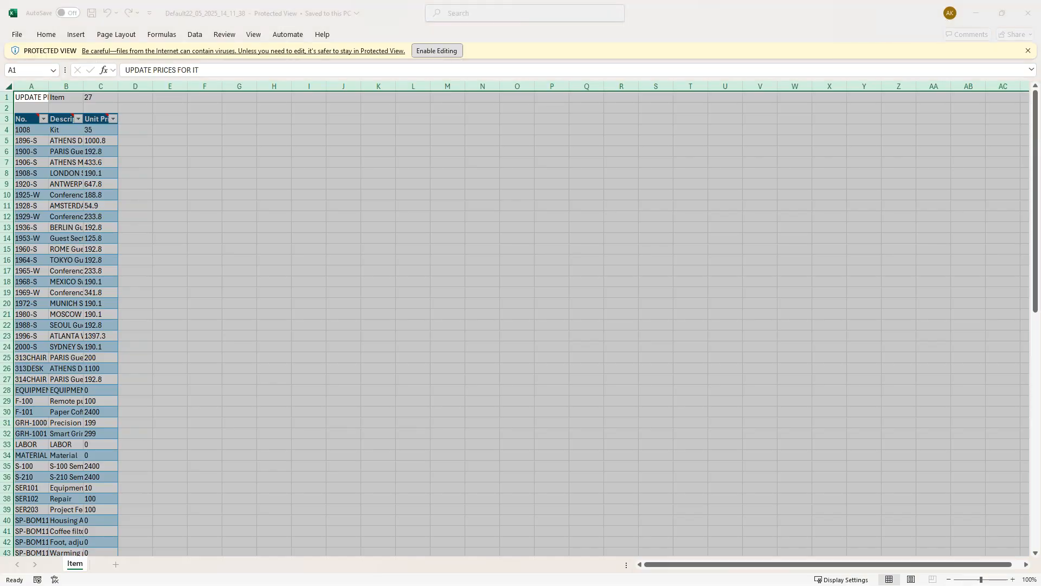
left_click(274, 196)
left_click(8, 124)
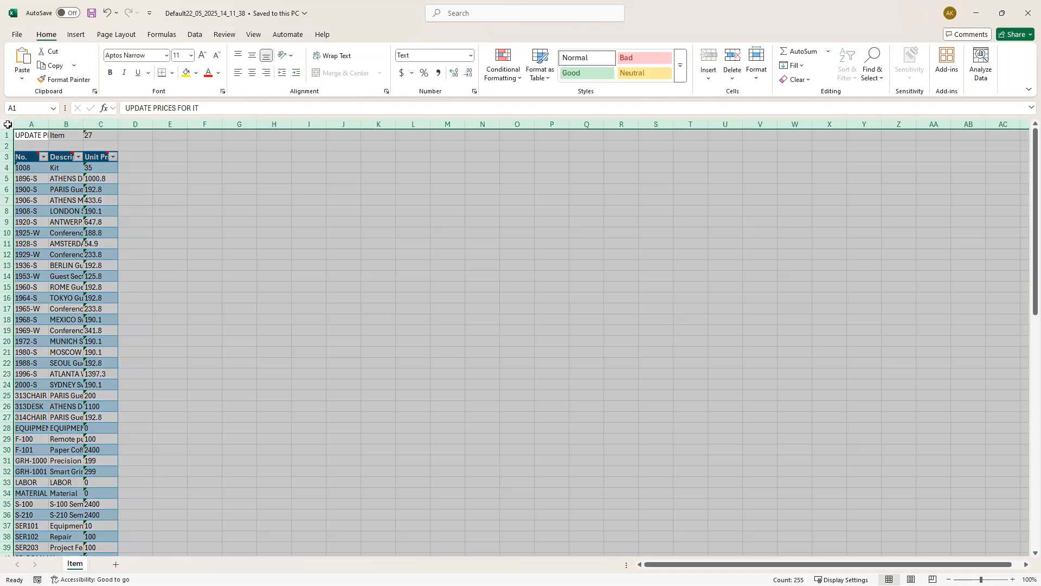
double_click(48, 124)
left_click(380, 211)
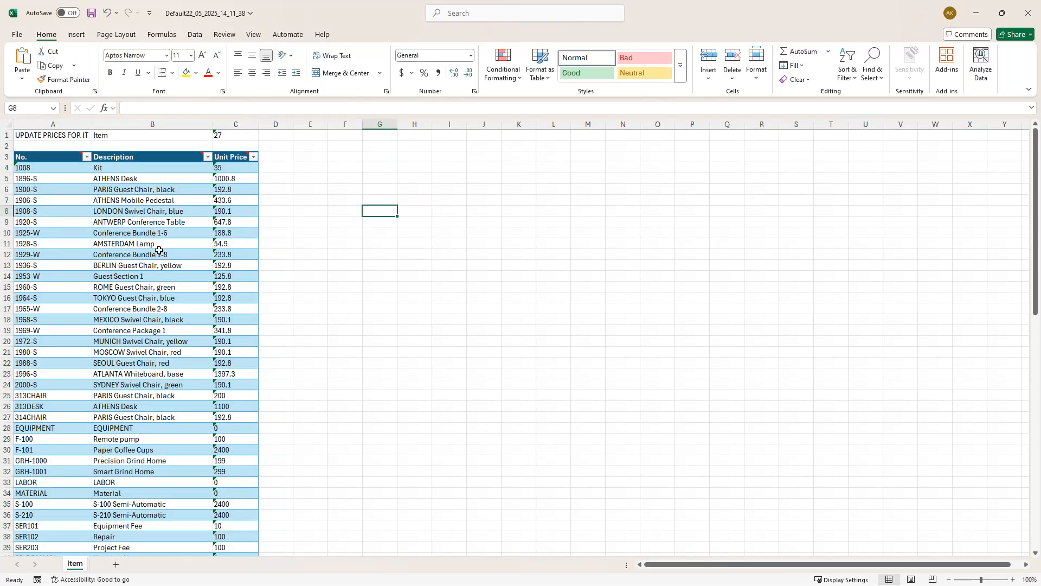
Examine the exported item numbers, descriptions and unit prices throughout the Item sheet, including the items priced at zero
scroll(172, 247, "down", 6)
scroll(173, 255, "up", 5)
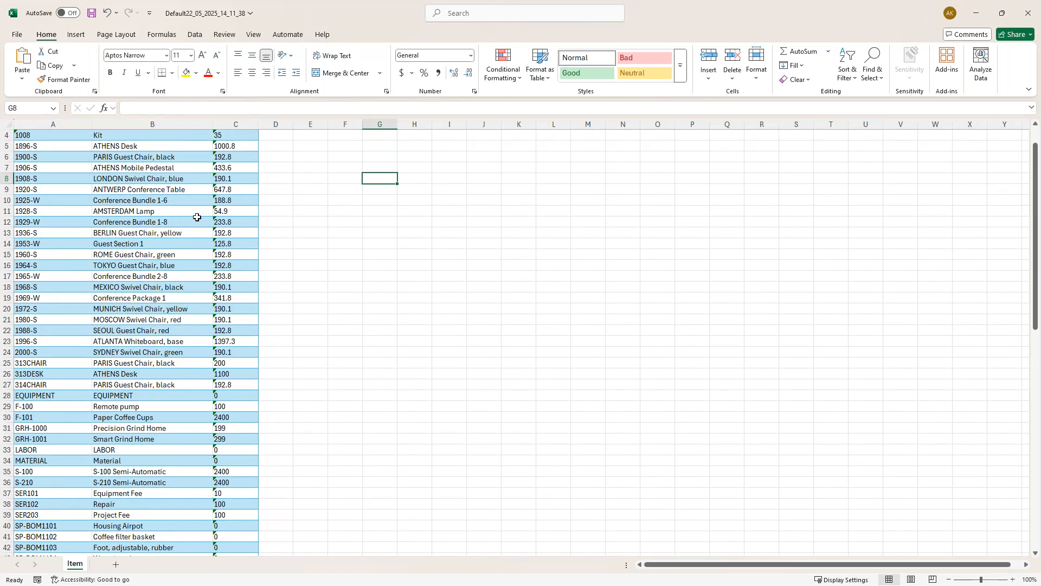
scroll(195, 228, "up", 1)
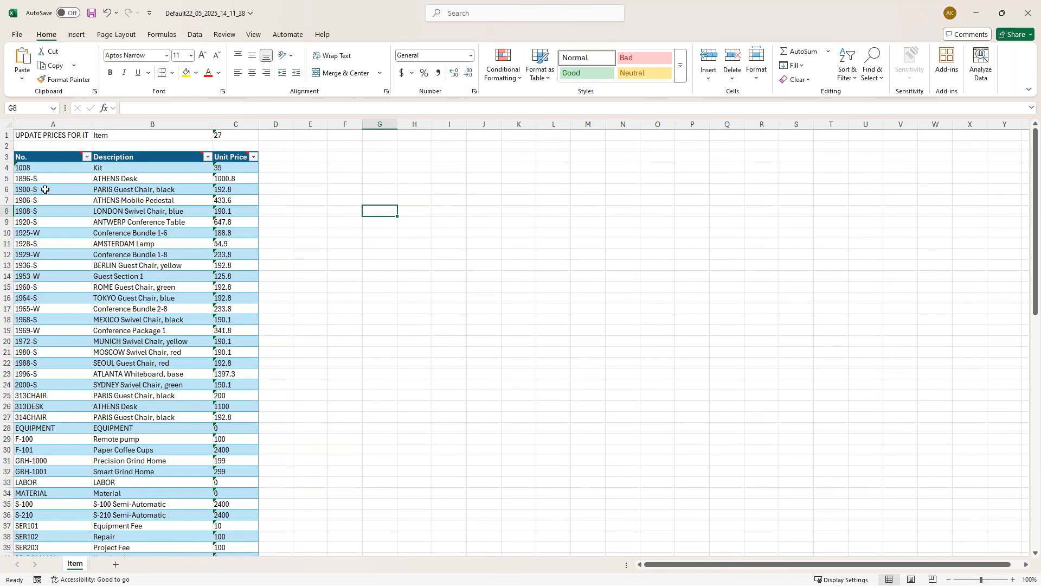
left_click(187, 428)
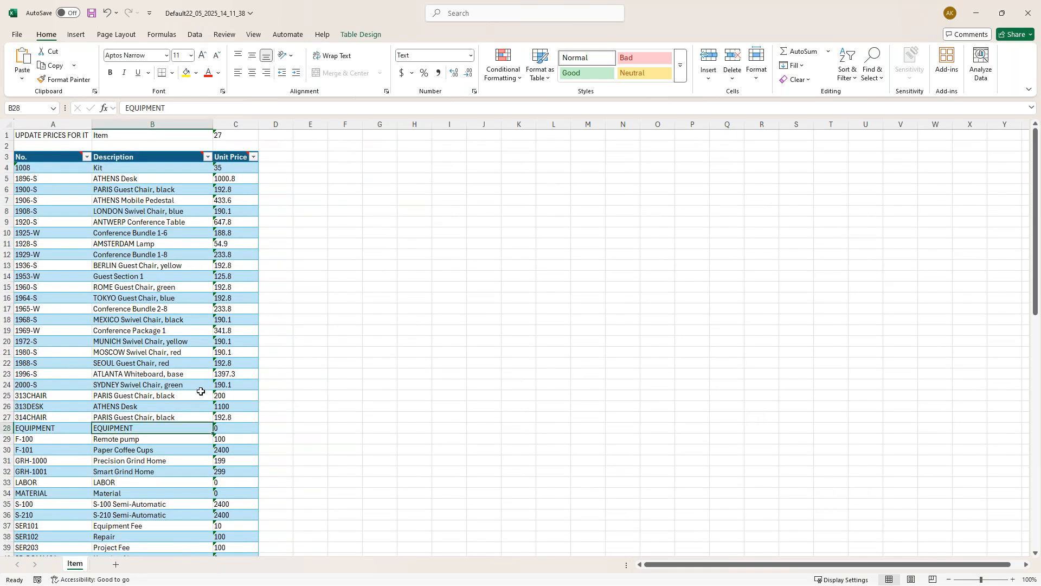
left_click(240, 221)
scroll(306, 307, "down", 9)
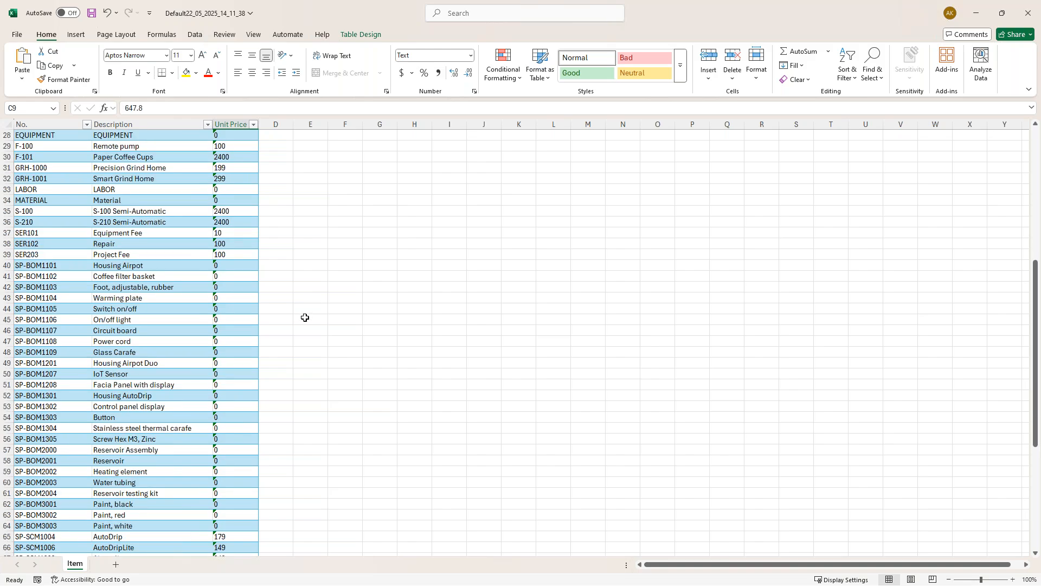
scroll(305, 318, "down", 4)
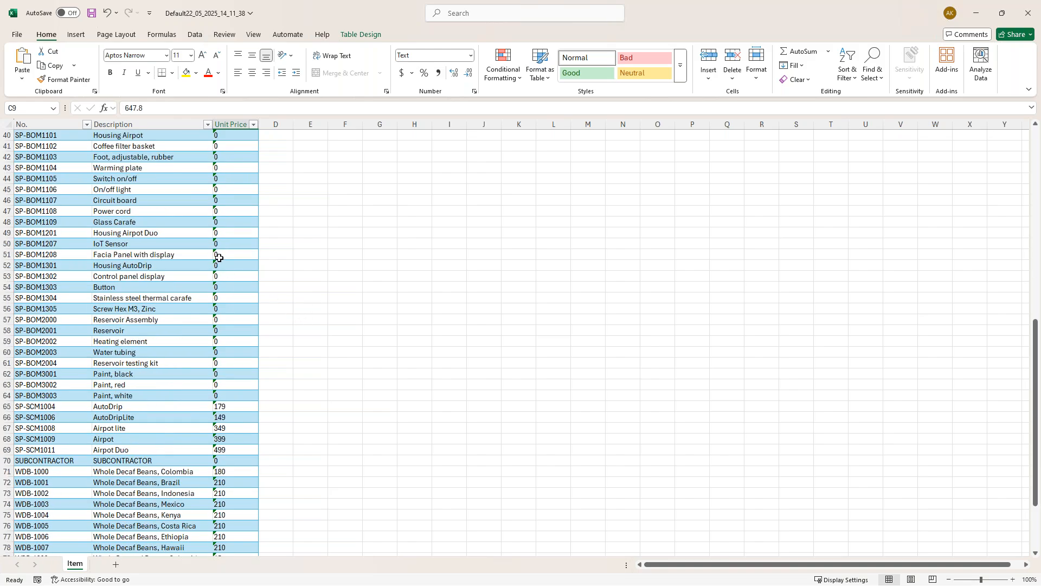
left_click_drag(218, 256, 228, 415)
left_click(454, 356)
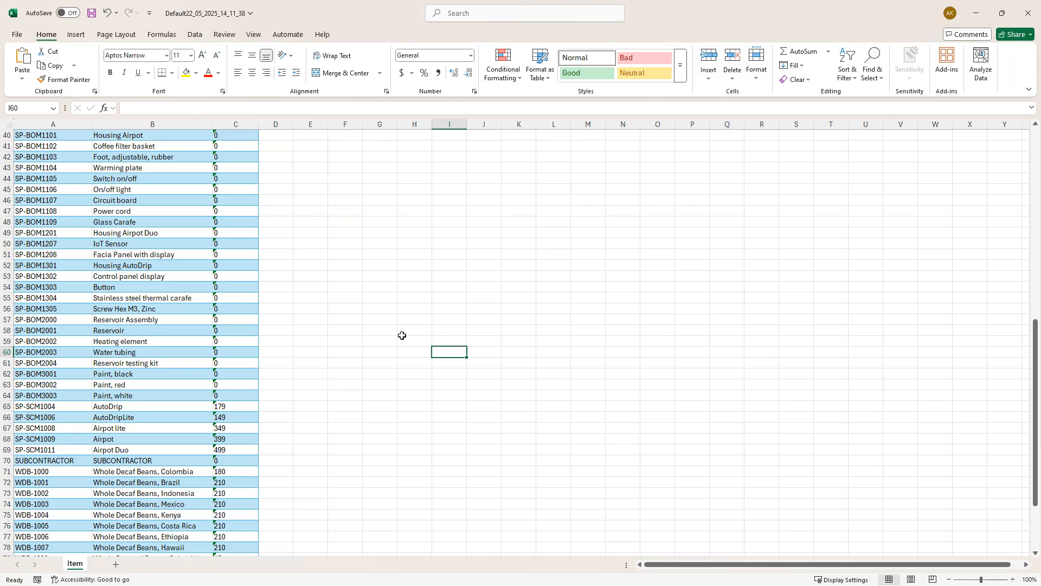
scroll(402, 336, "down", 5)
scroll(316, 373, "up", 4)
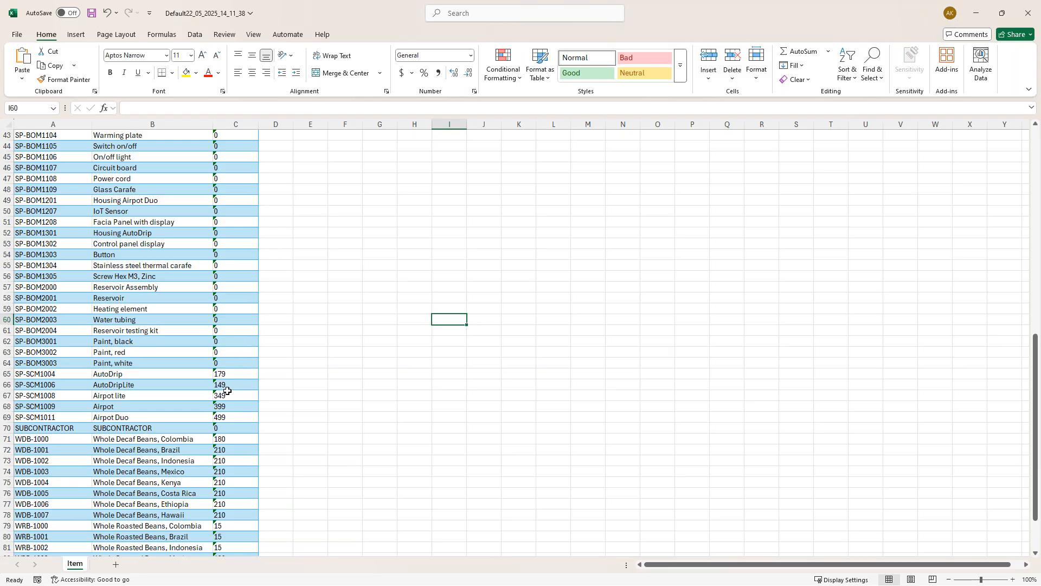
scroll(233, 402, "up", 9)
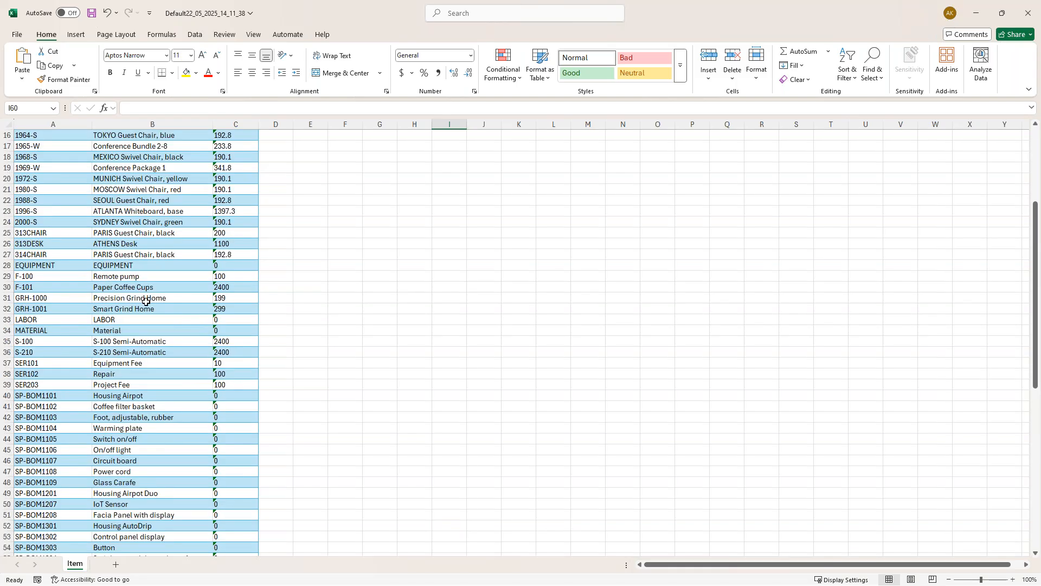
scroll(146, 301, "up", 5)
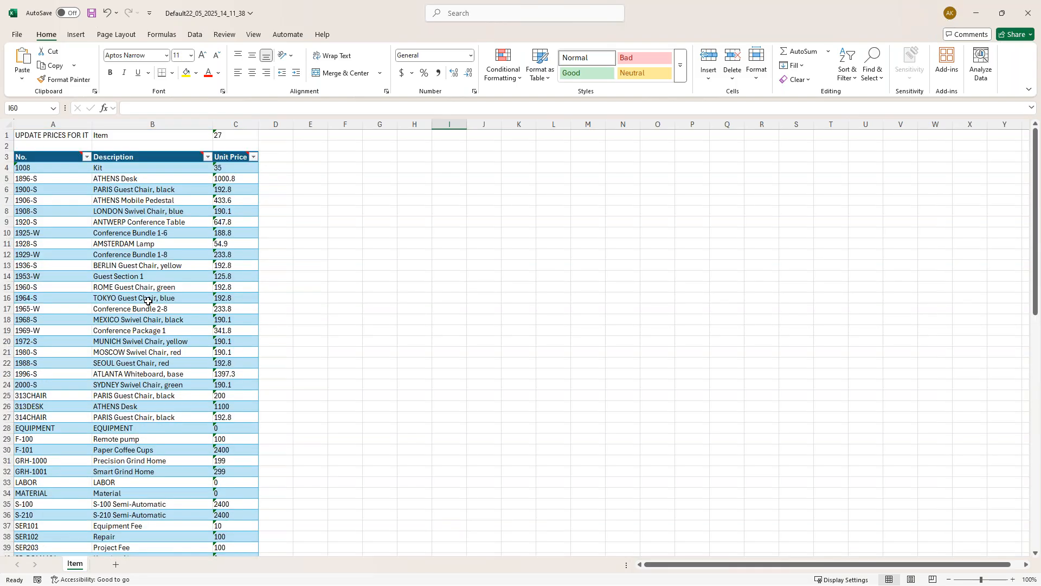
Set the unit price of 313CHAIR (PARIS Guest Chair, black) to 300 and of 313DESK (ATHENS Desk) to 1300
scroll(147, 301, "down", 4)
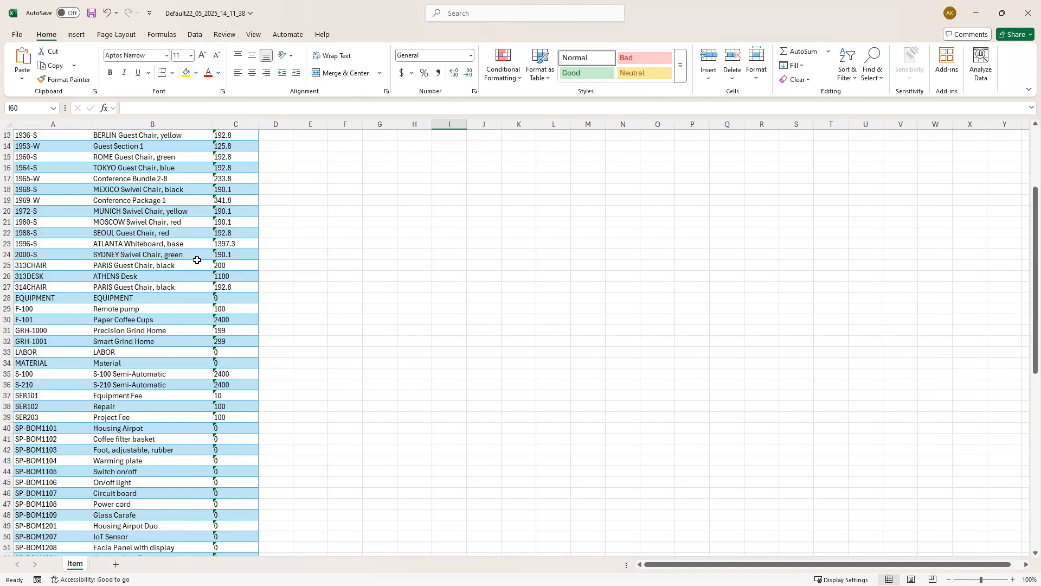
left_click(232, 266)
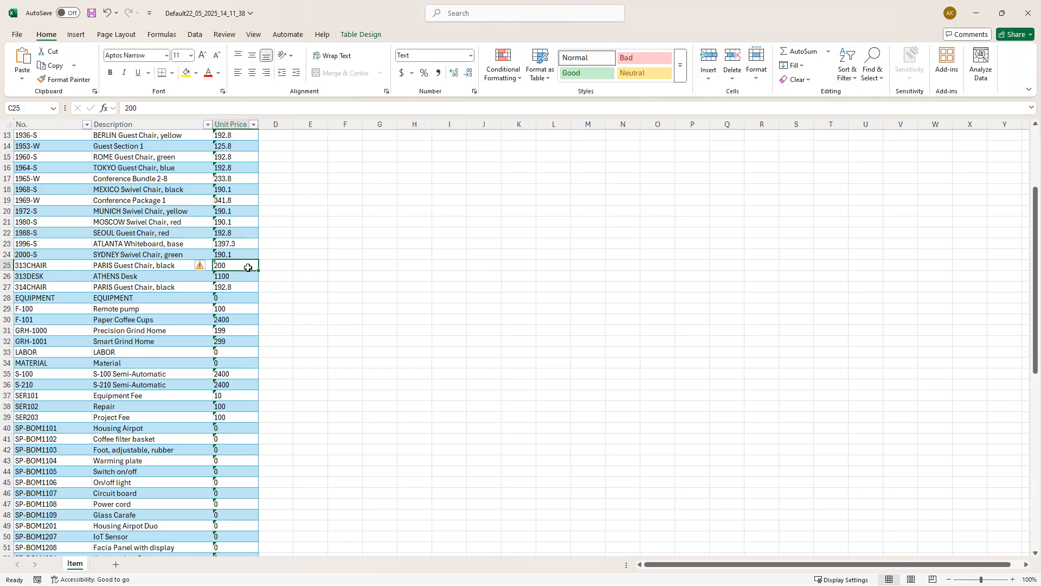
type("3")
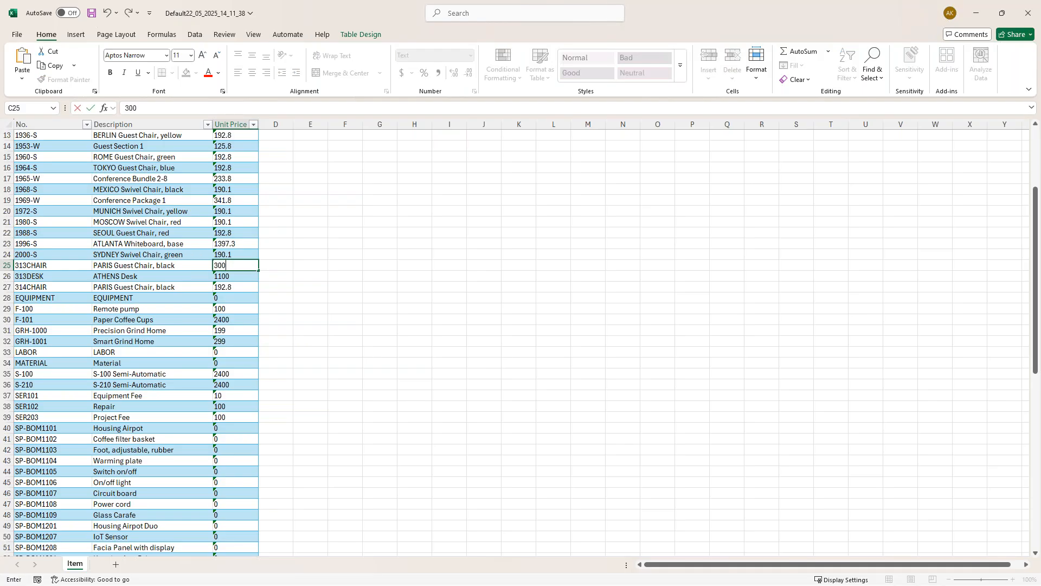
left_click(232, 277)
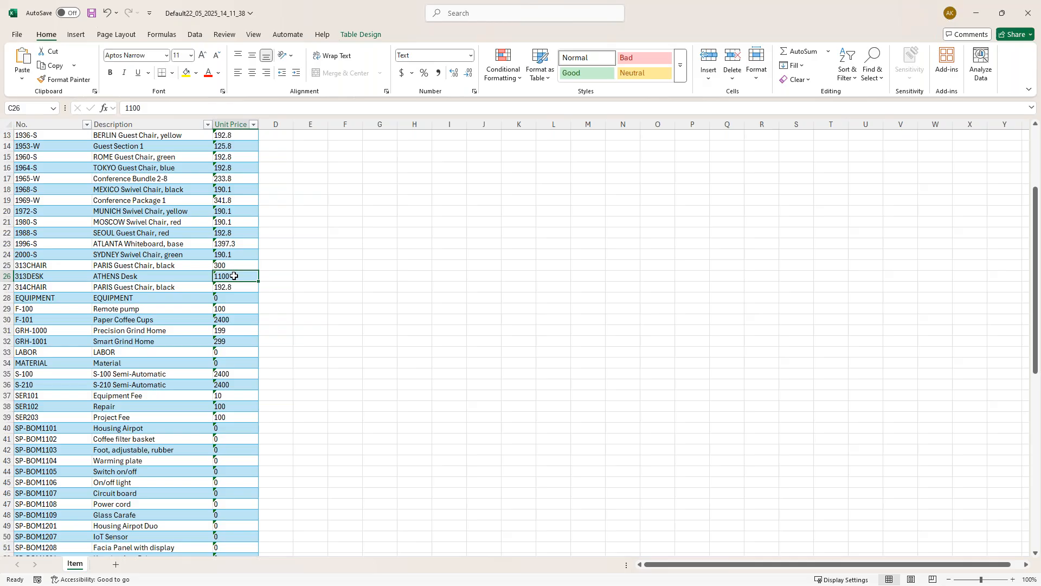
type("1")
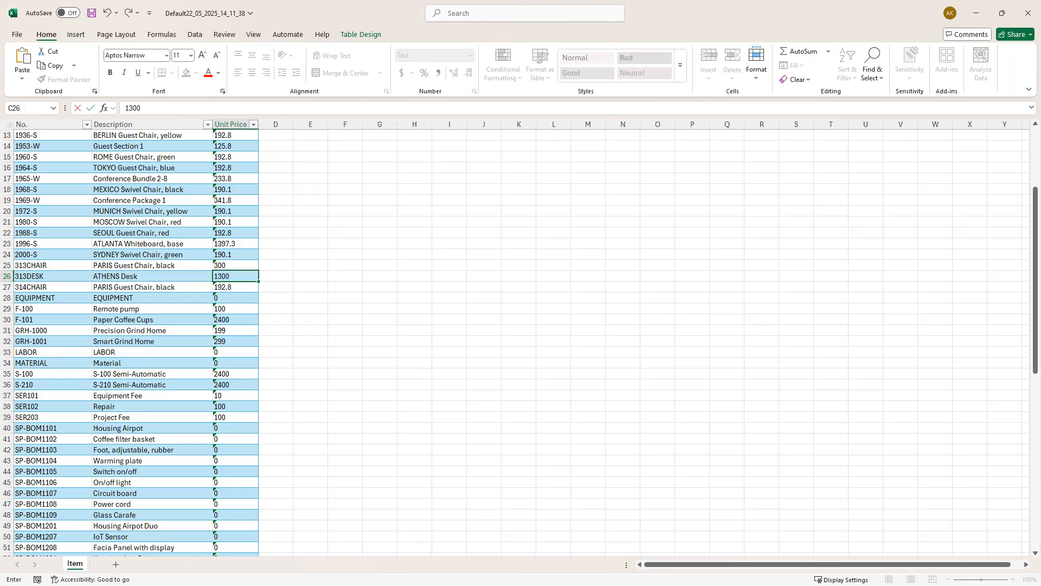
left_click(315, 278)
left_click(321, 328)
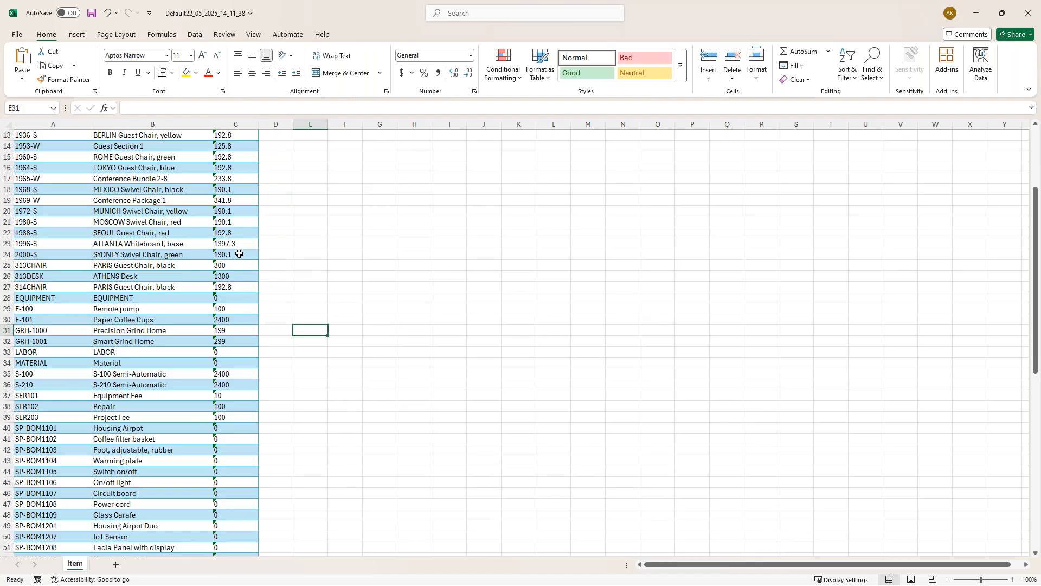
left_click_drag(17, 276, 176, 301)
left_click(150, 290)
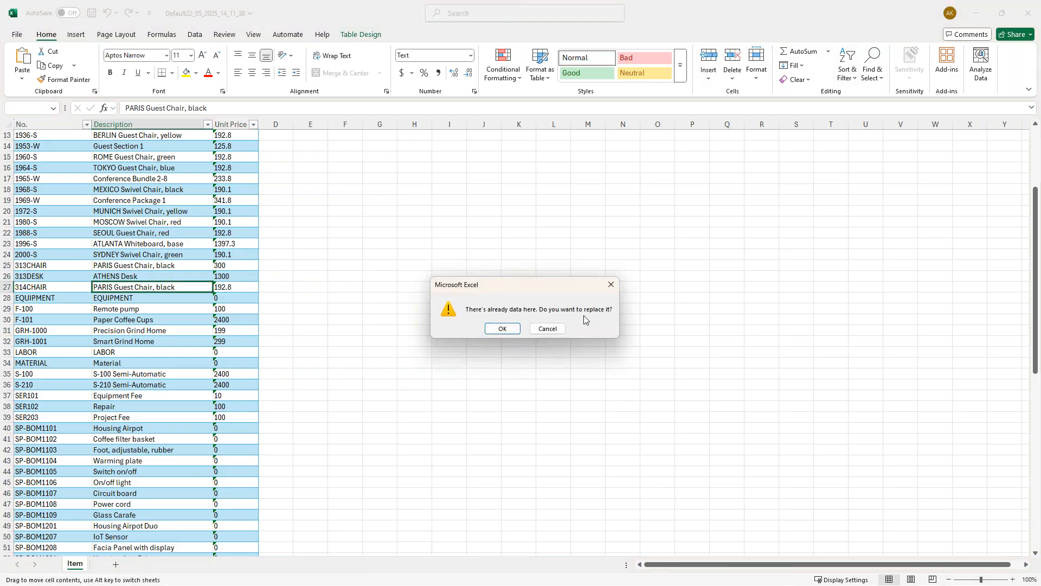
left_click(611, 284)
left_click(278, 286)
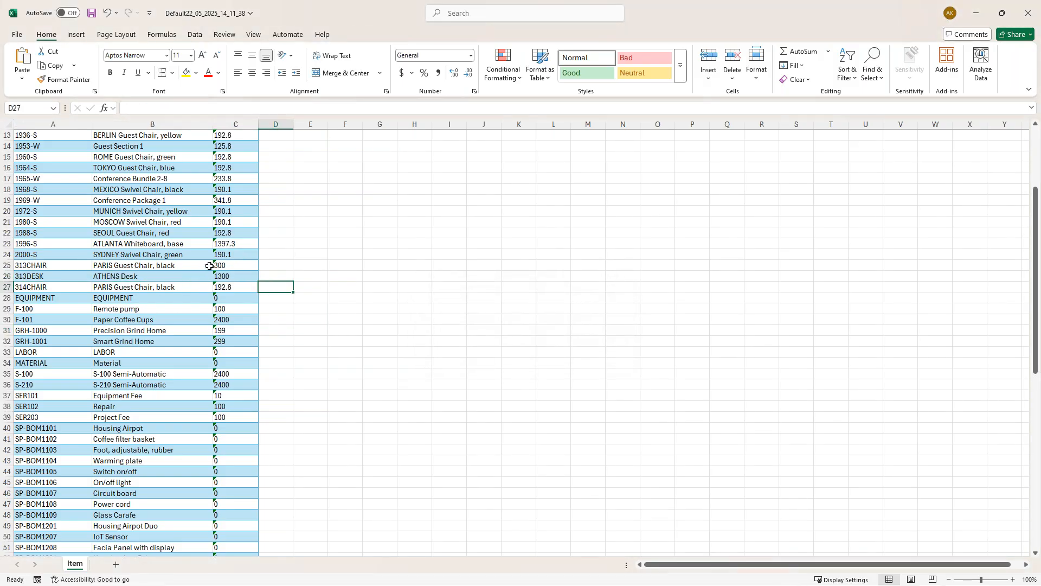
Review the rows for 313CHAIR and 313DESK and check their edited unit prices
left_click_drag(50, 265, 235, 274)
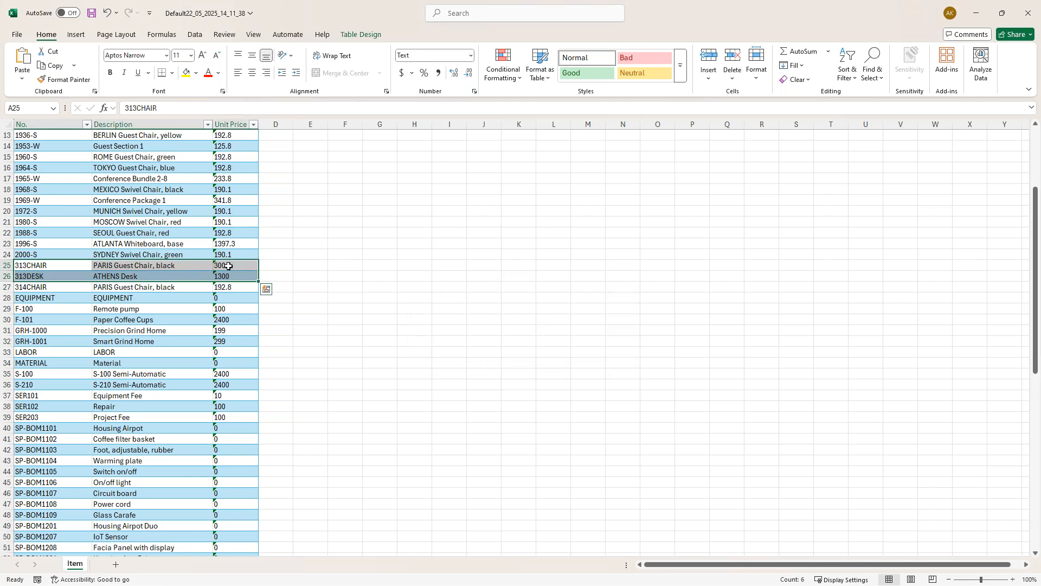
left_click(228, 265)
left_click(233, 275)
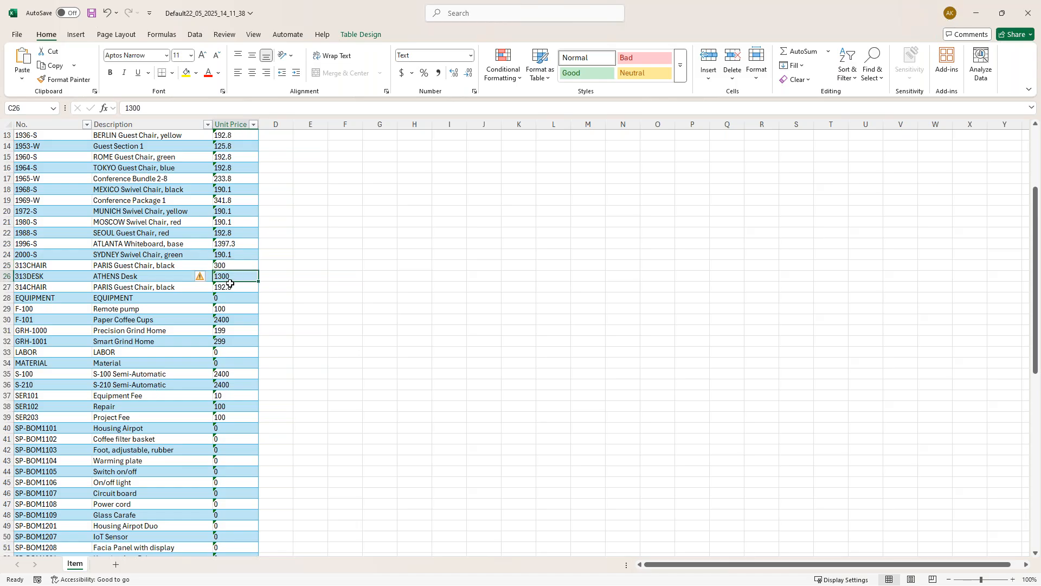
Save the edited price workbook and switch back to the UPDATE PRICES FOR IT package card in Business Central
left_click(321, 299)
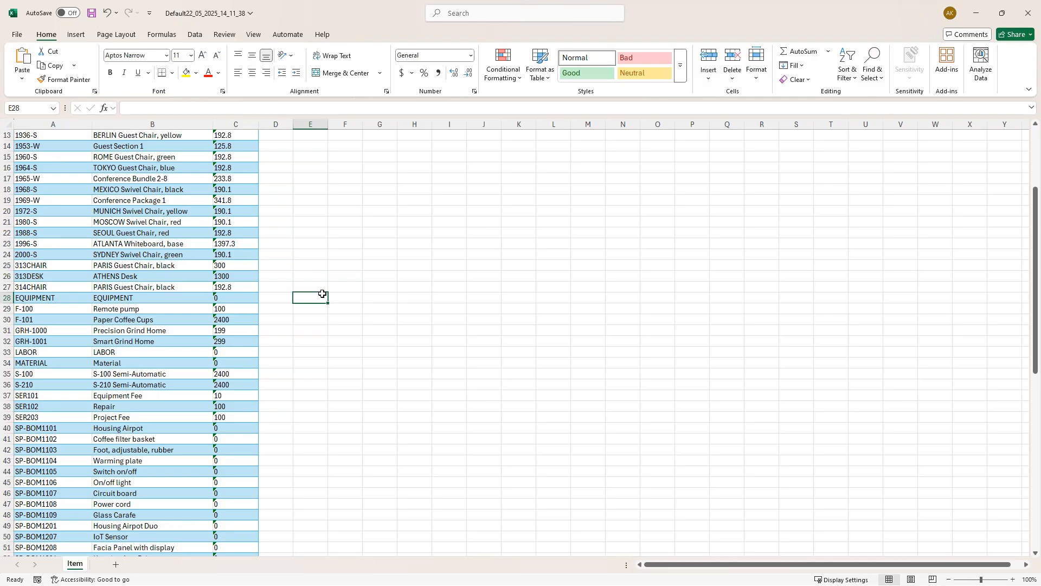
key("ctrl+s")
left_click(979, 16)
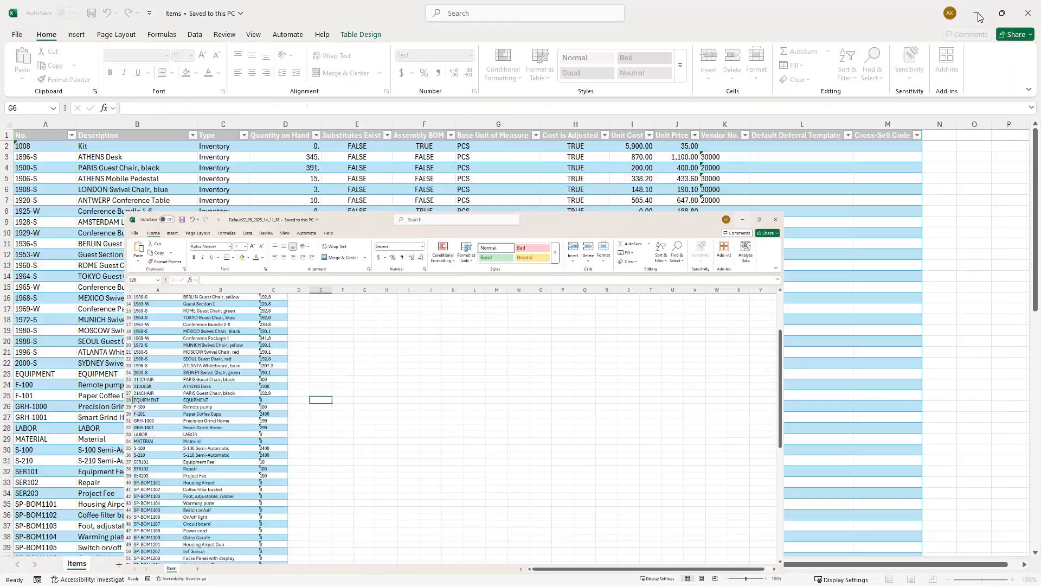
left_click(979, 15)
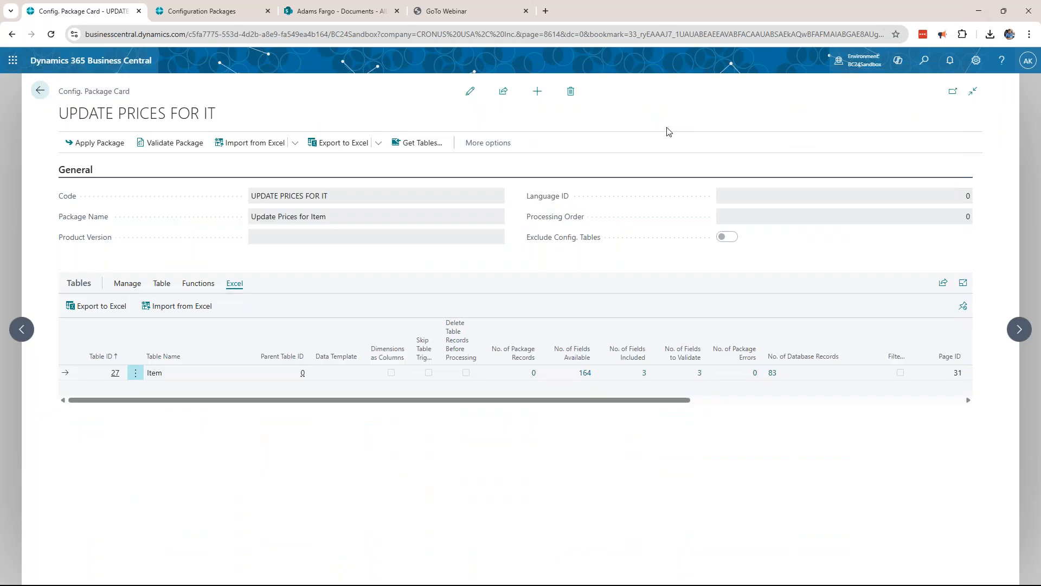
Import the workbook Default22_05_2025_14_11_38 from Downloads into the Item table of the UPDATE PRICES FOR IT package
left_click_drag(64, 93, 134, 99)
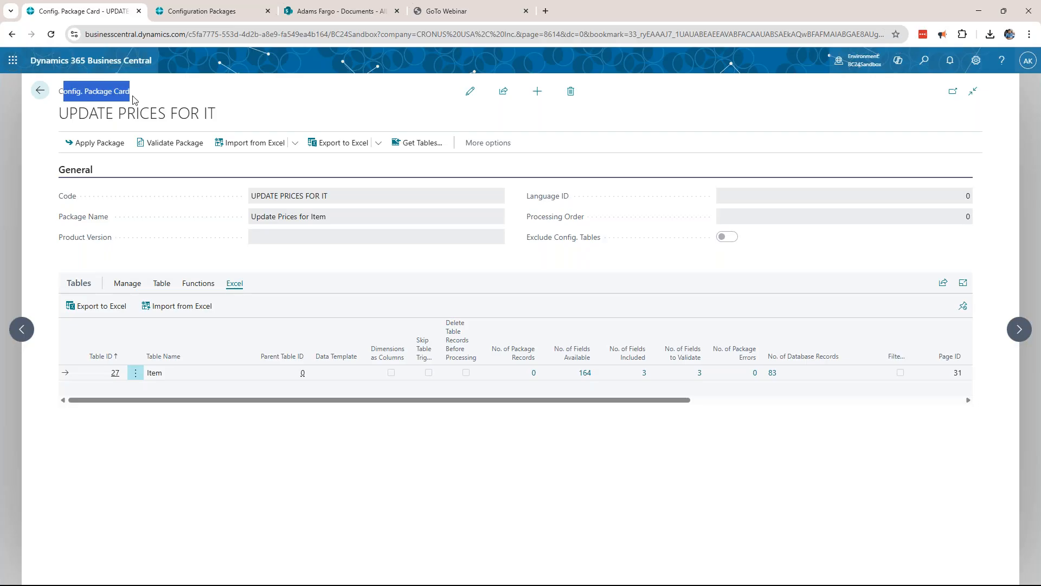
left_click(217, 110)
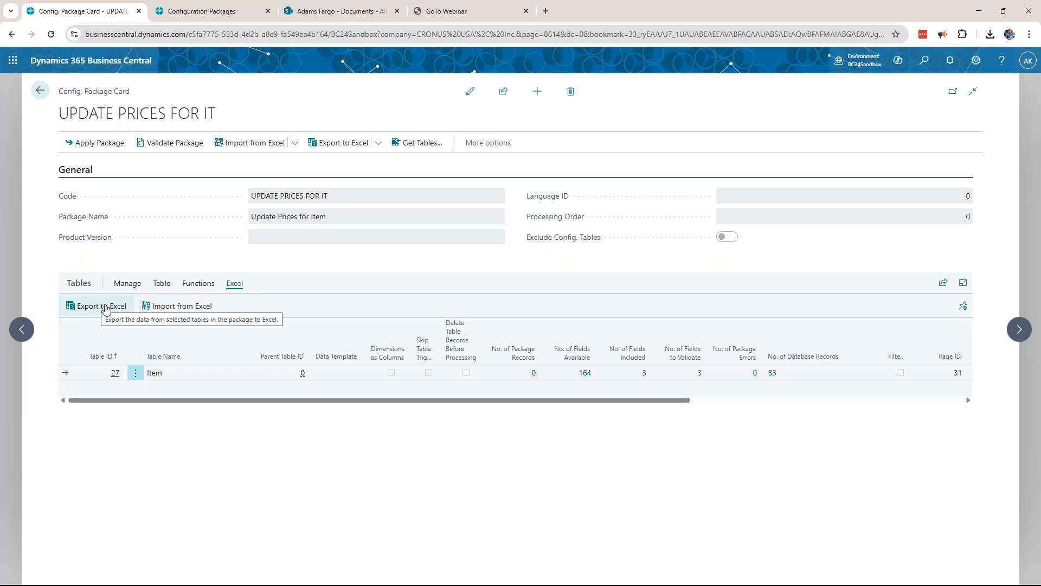
left_click(194, 307)
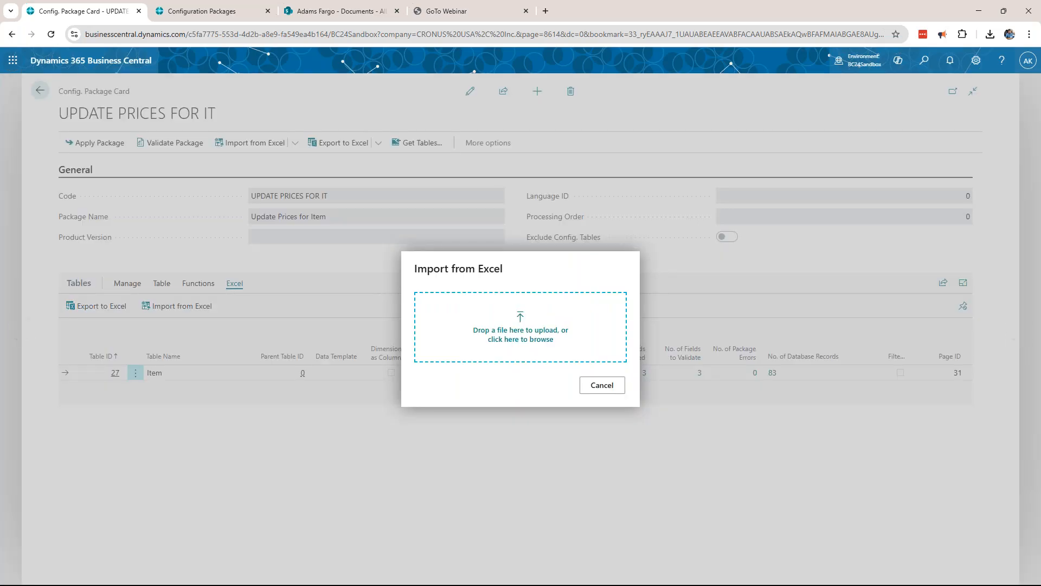
left_click(519, 340)
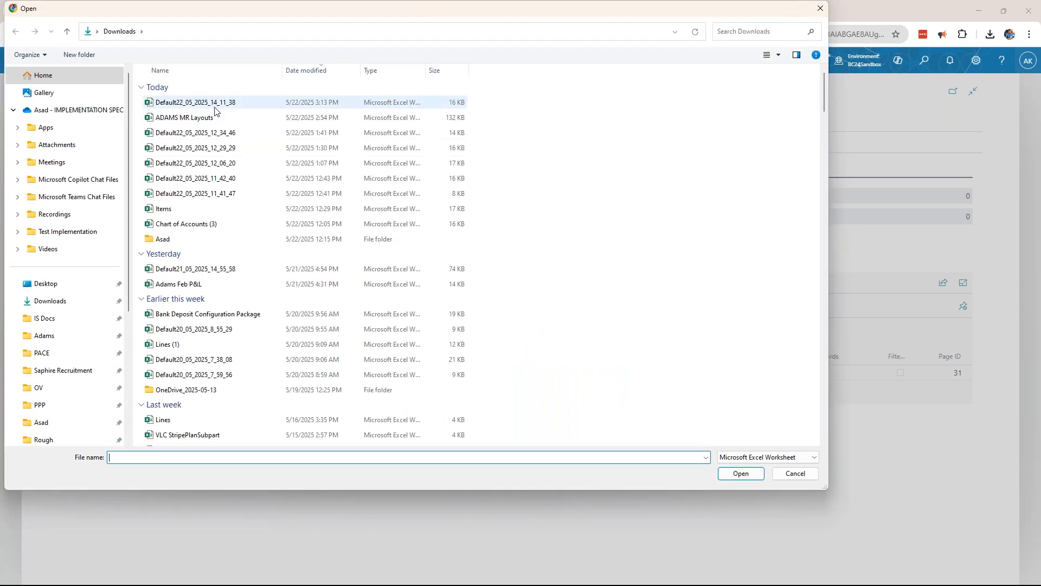
double_click(215, 104)
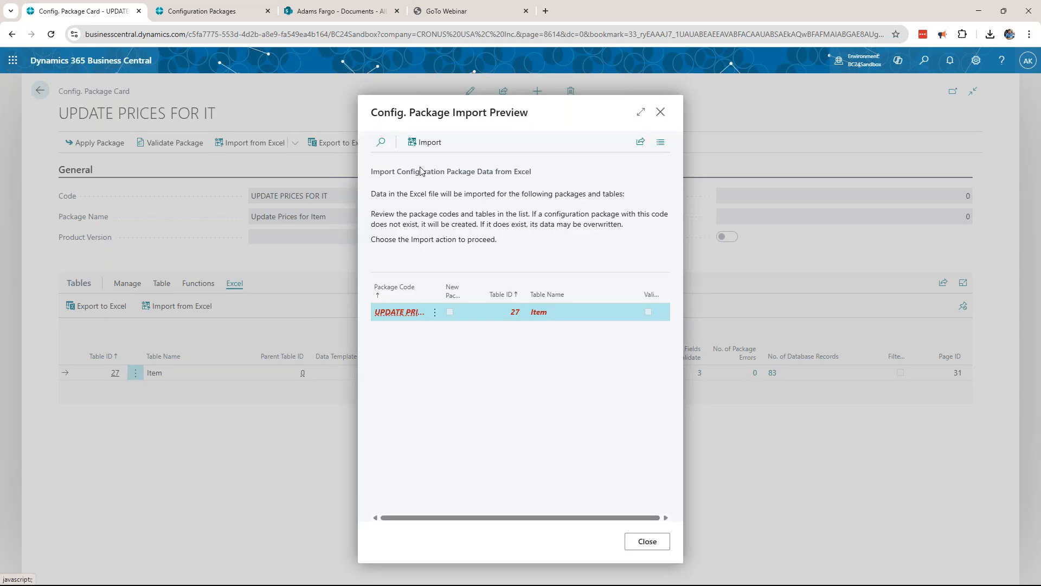
left_click(425, 142)
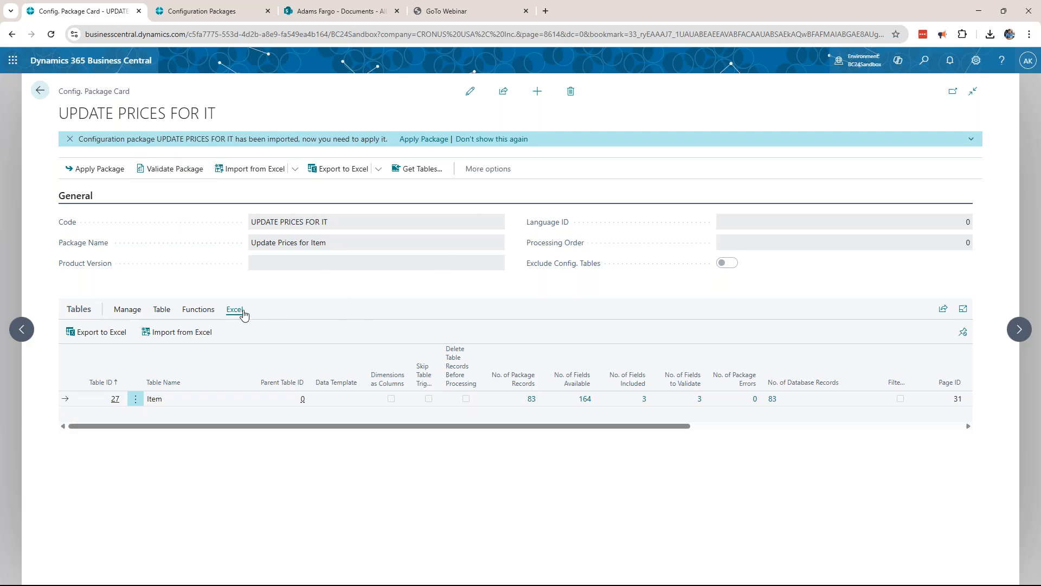
Apply the imported data of the package's Item table to the database
left_click(193, 313)
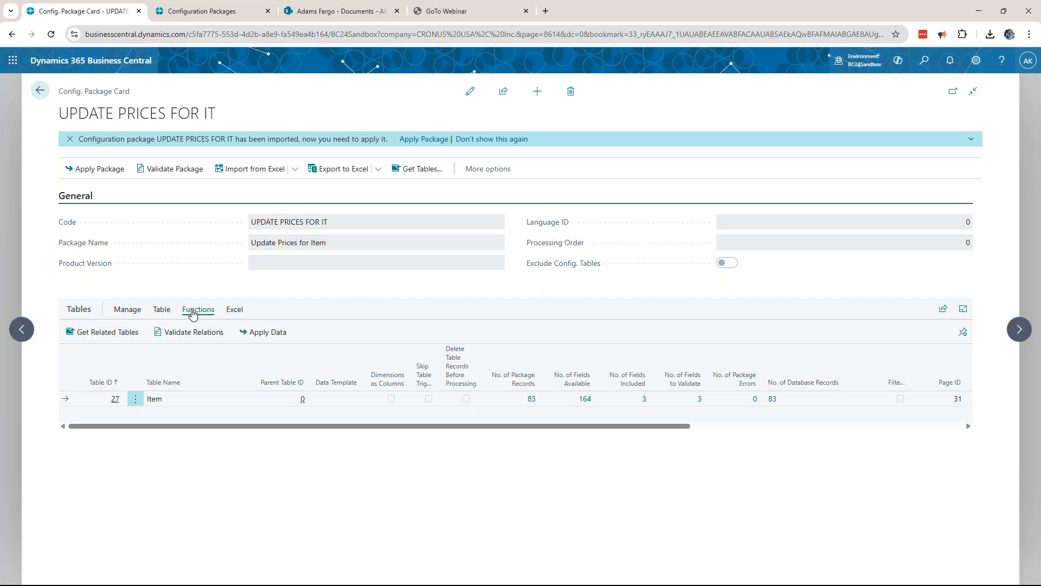
left_click(265, 332)
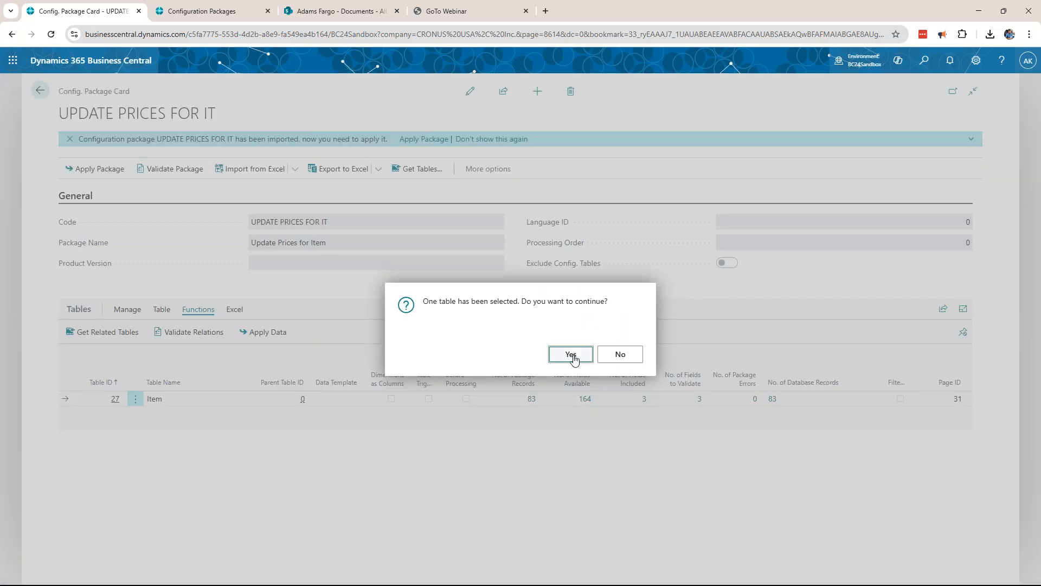
left_click(572, 356)
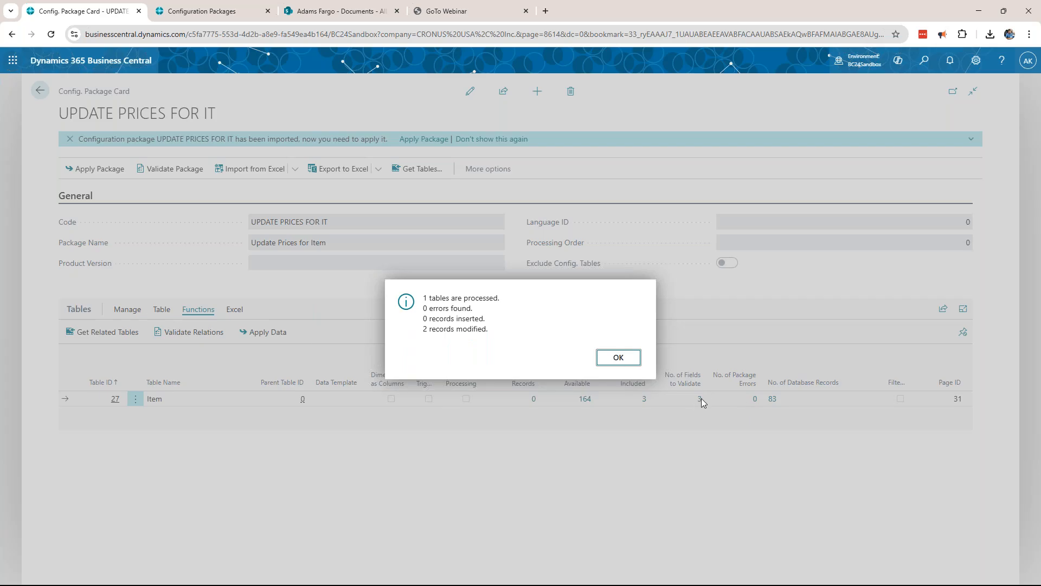
left_click(623, 358)
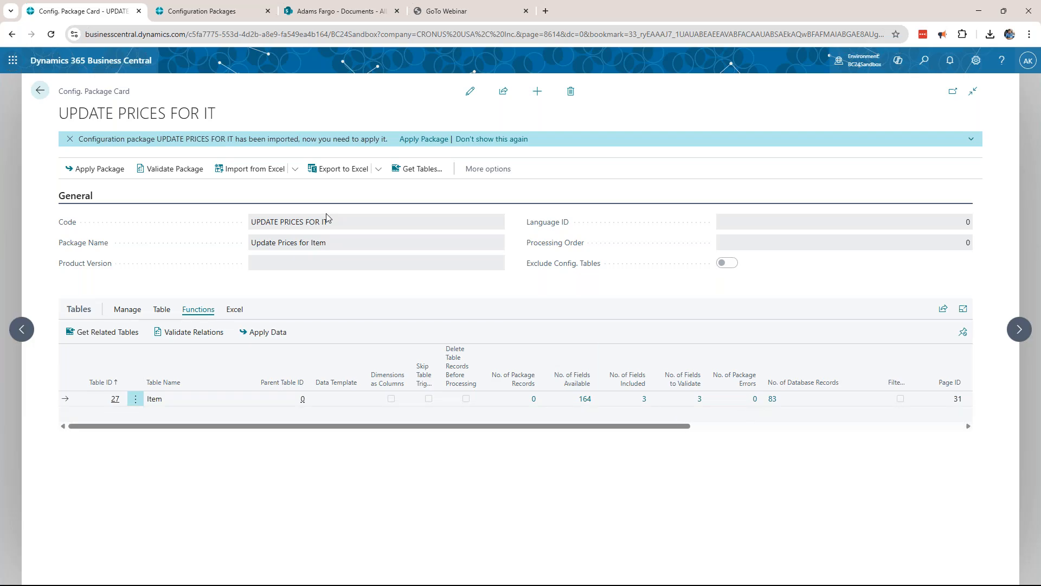
Open the Items list and check the unit prices of 313CHAIR and 313DESK
left_click(924, 61)
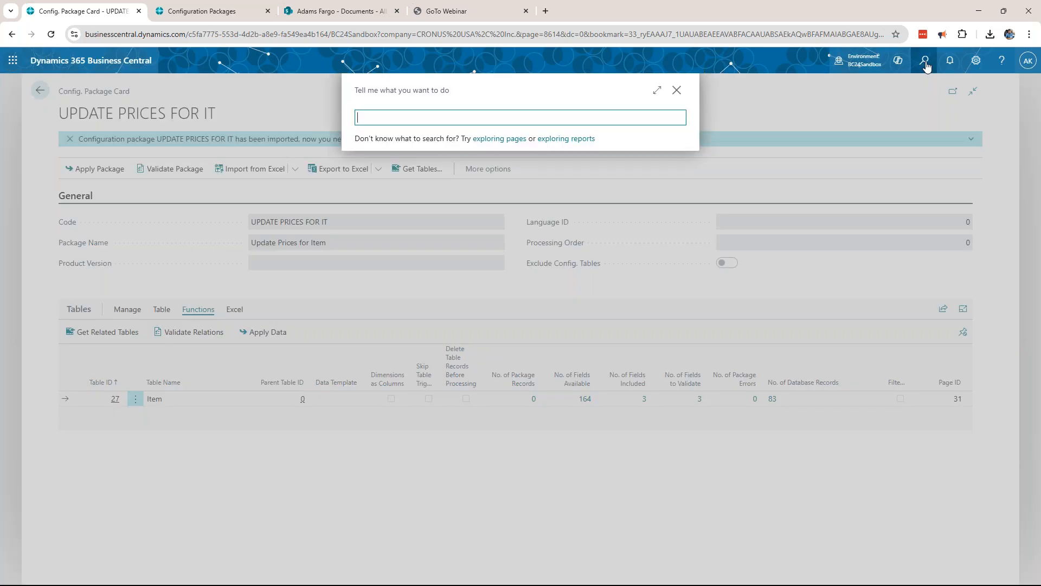
type("ite")
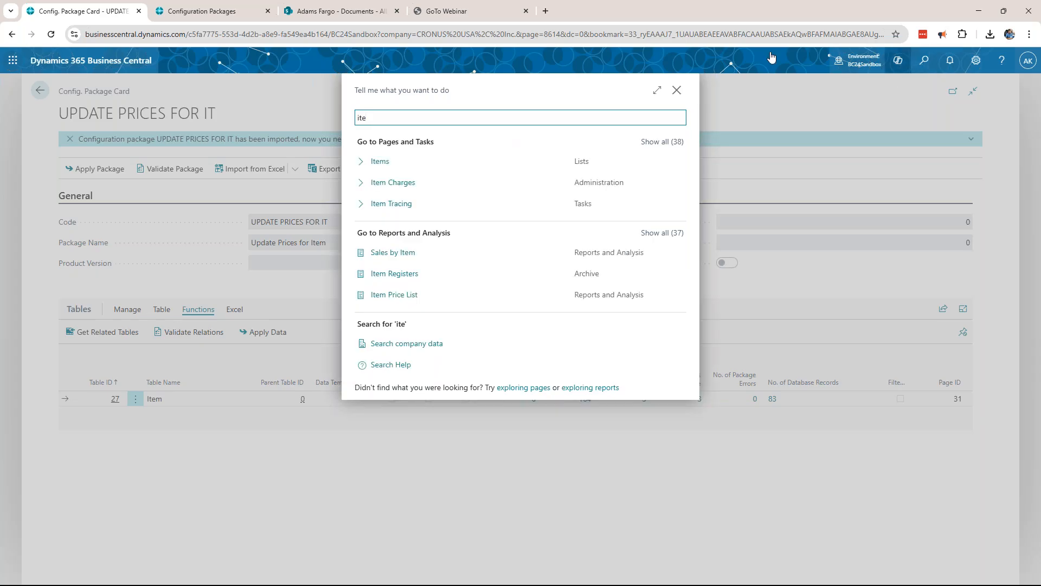
left_click(381, 162)
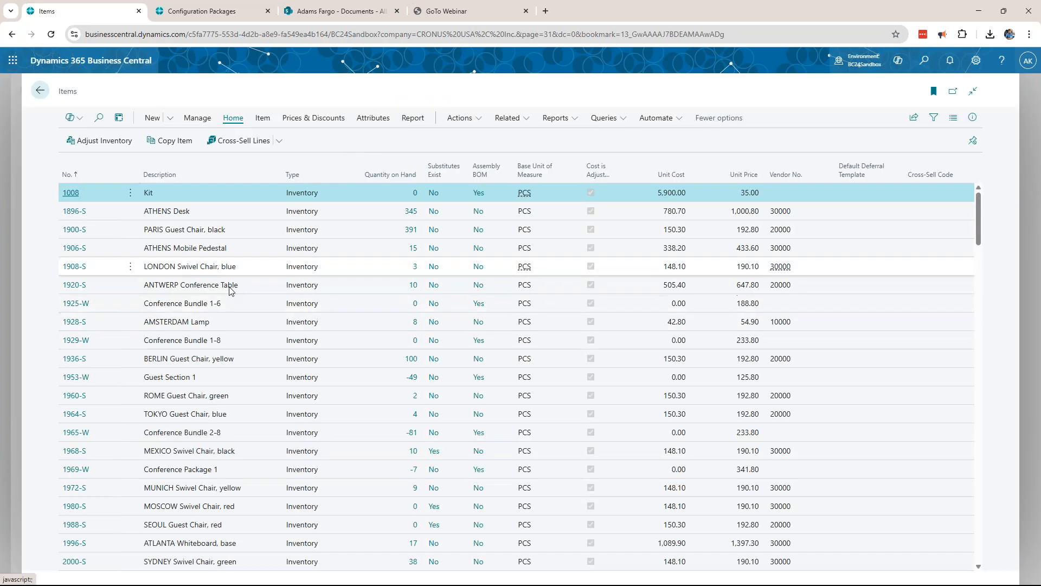
scroll(238, 395, "down", 4)
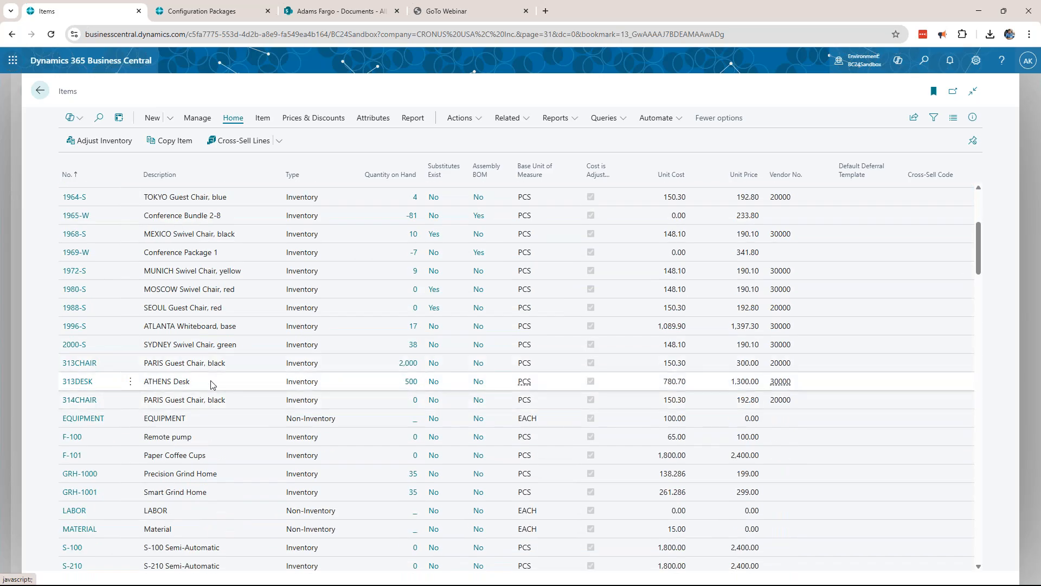
scroll(162, 368, "up", 4)
scroll(115, 424, "down", 3)
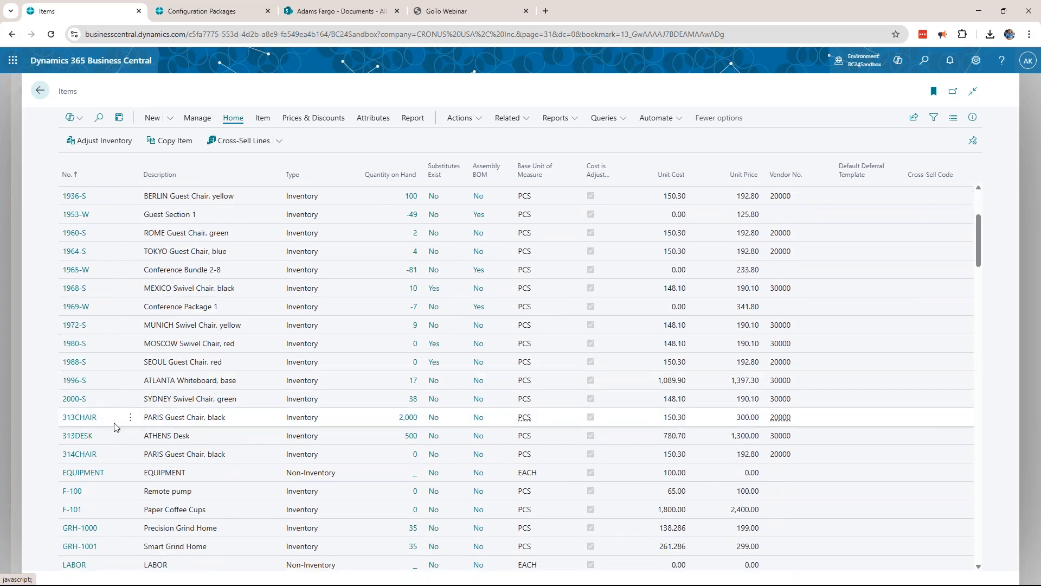
scroll(131, 429, "down", 1)
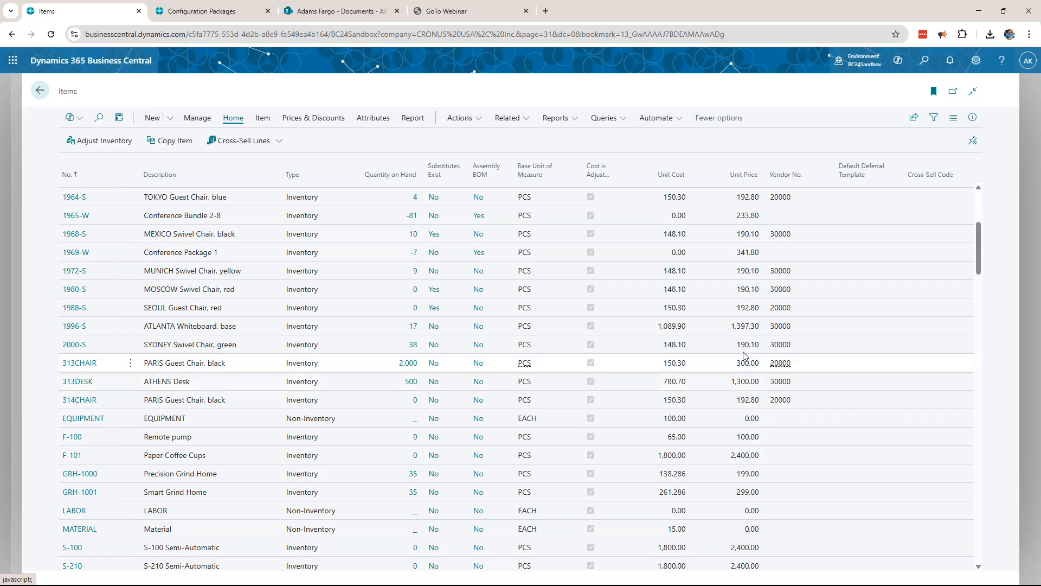
Switch to the Default22_05_2025_14_11_38 workbook in Excel, review its prices down to the last item, and return to Business Central
mouse_move(512, 574)
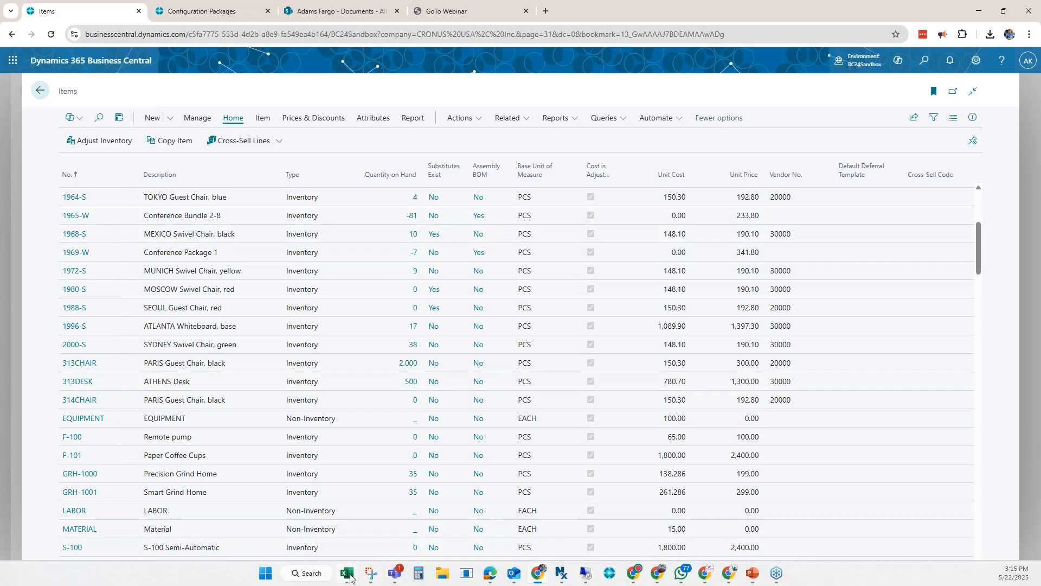
mouse_move(348, 574)
left_click(384, 521)
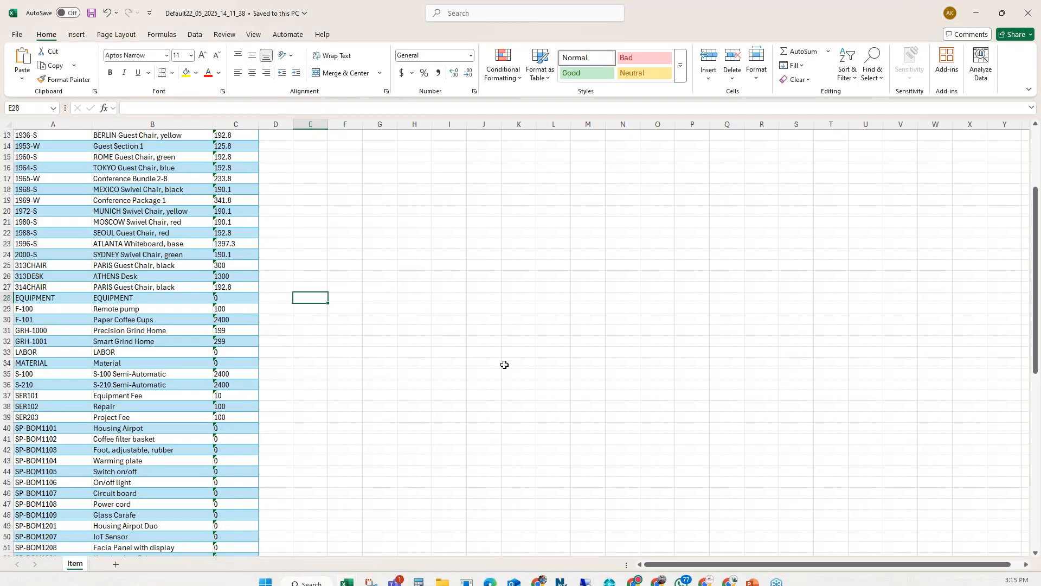
left_click(484, 319)
scroll(229, 242, "up", 4)
scroll(229, 243, "down", 20)
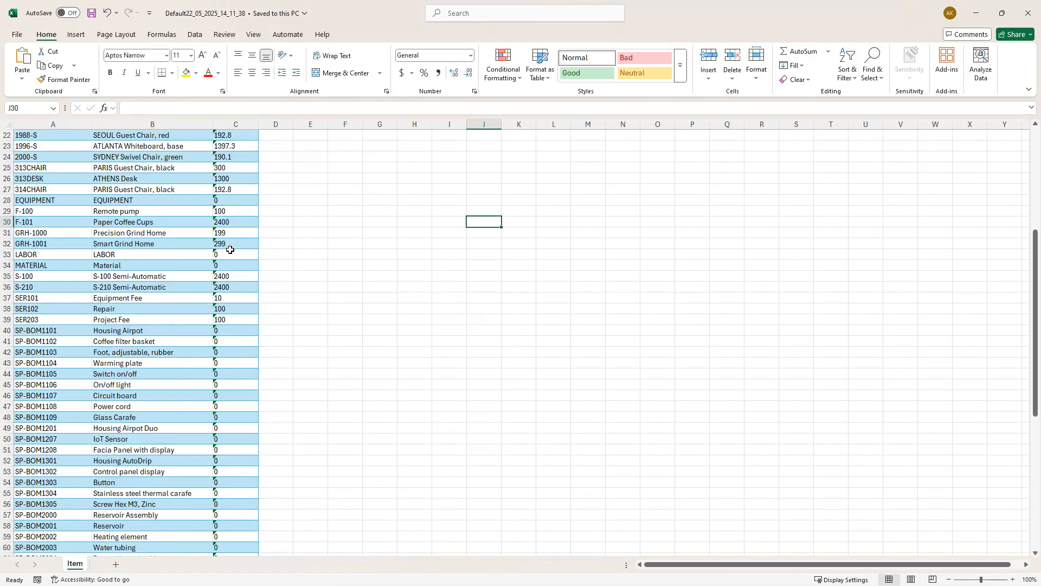
left_click(332, 316)
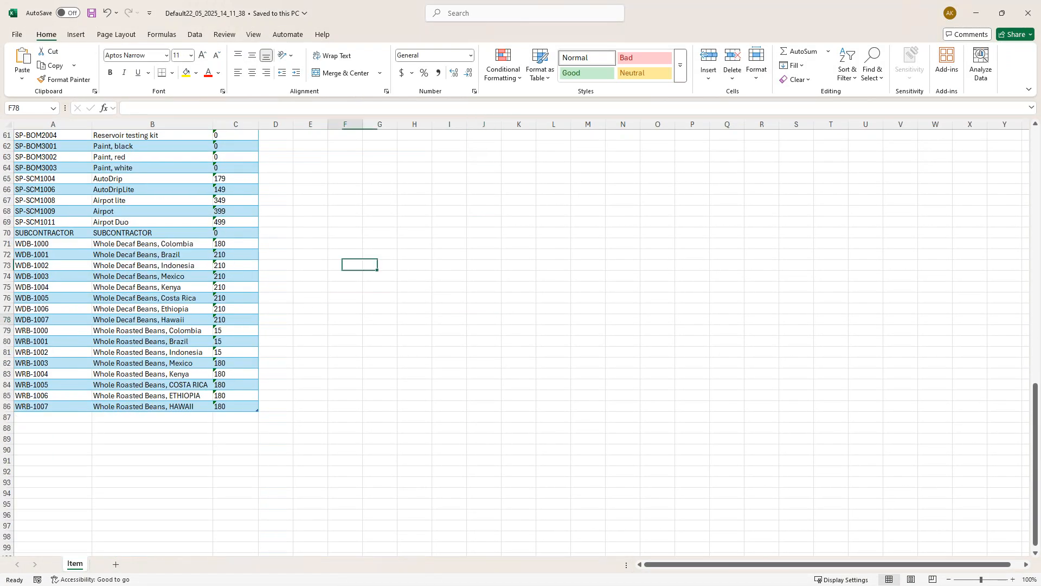
left_click(979, 13)
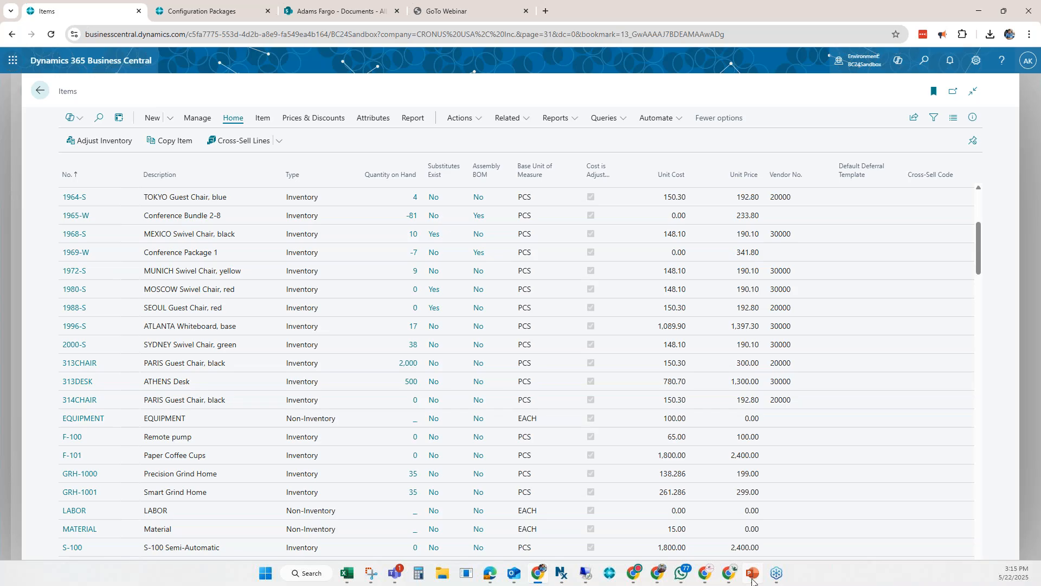
Check the agenda slide of the May Webinar Template 2025 presentation in PowerPoint, and return to the Business Central home page
left_click(752, 578)
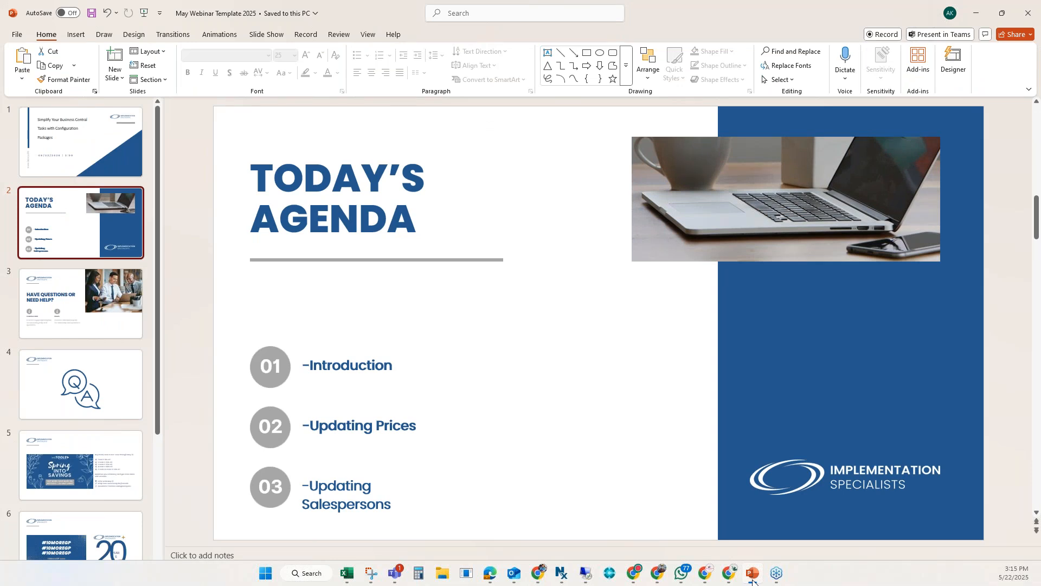
left_click(753, 575)
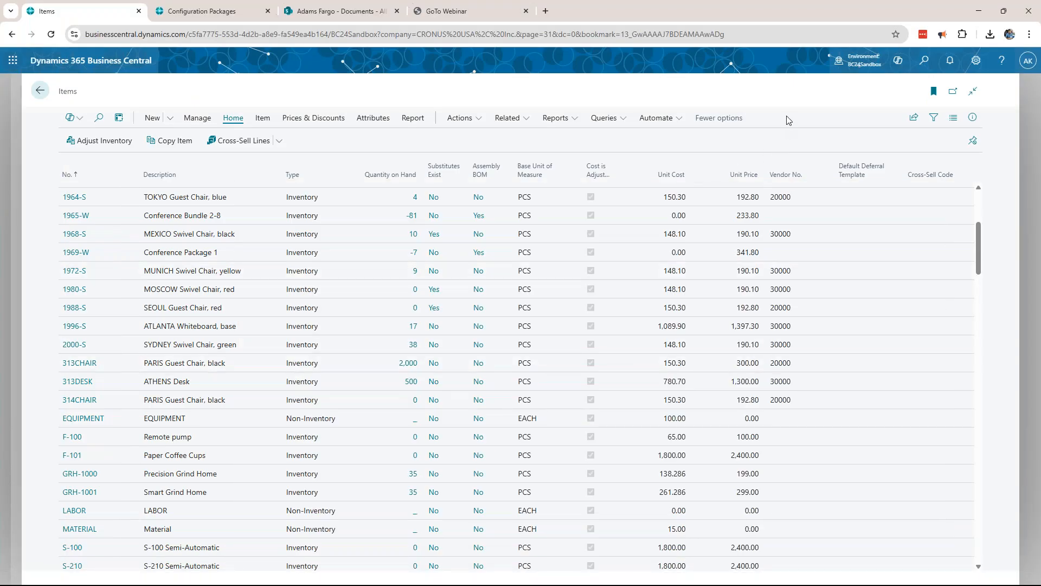
left_click(36, 93)
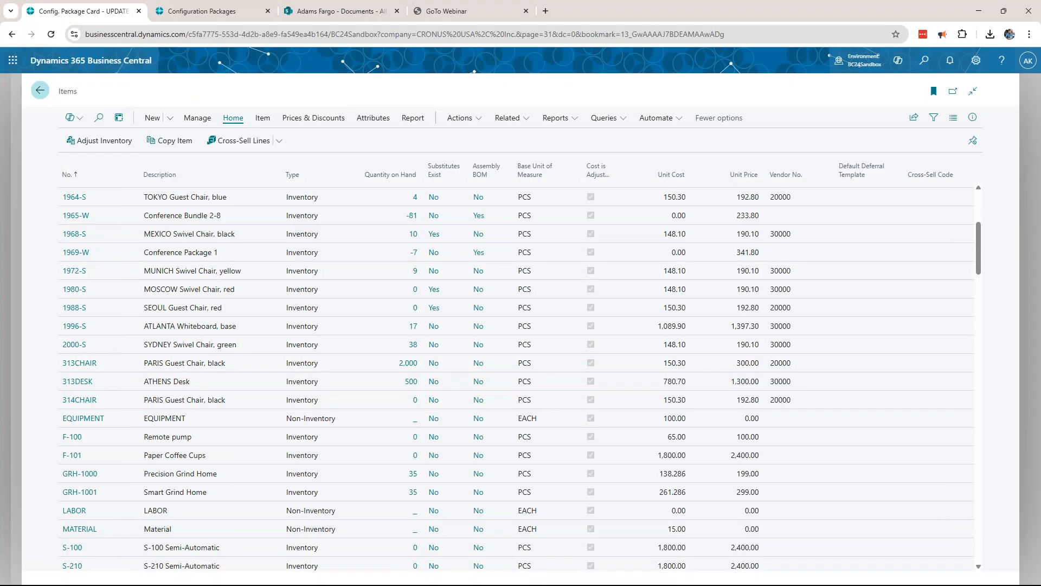
left_click(43, 93)
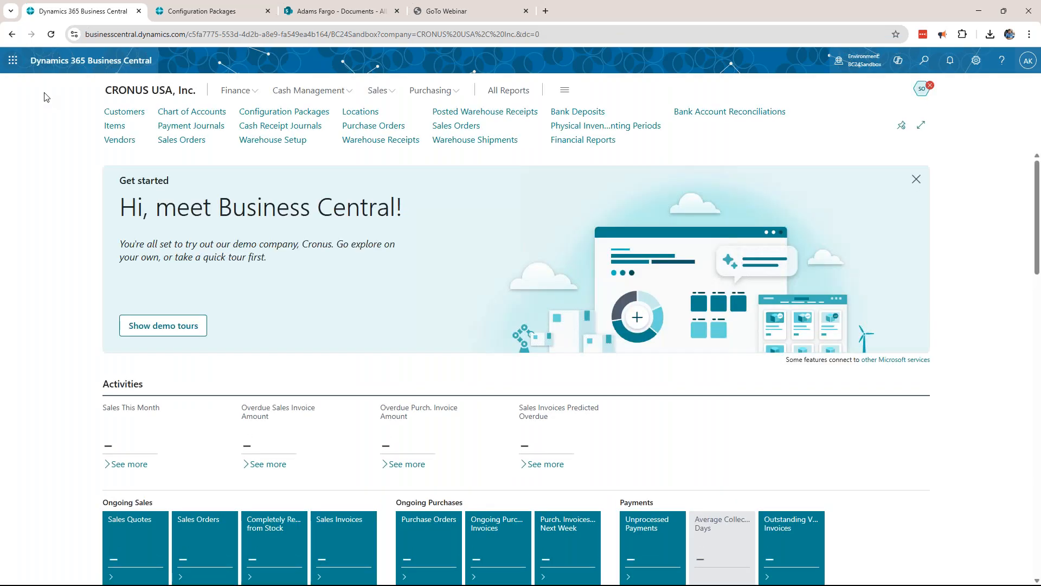
Open the Customers list and review which salesperson codes are assigned to the customers
left_click(124, 115)
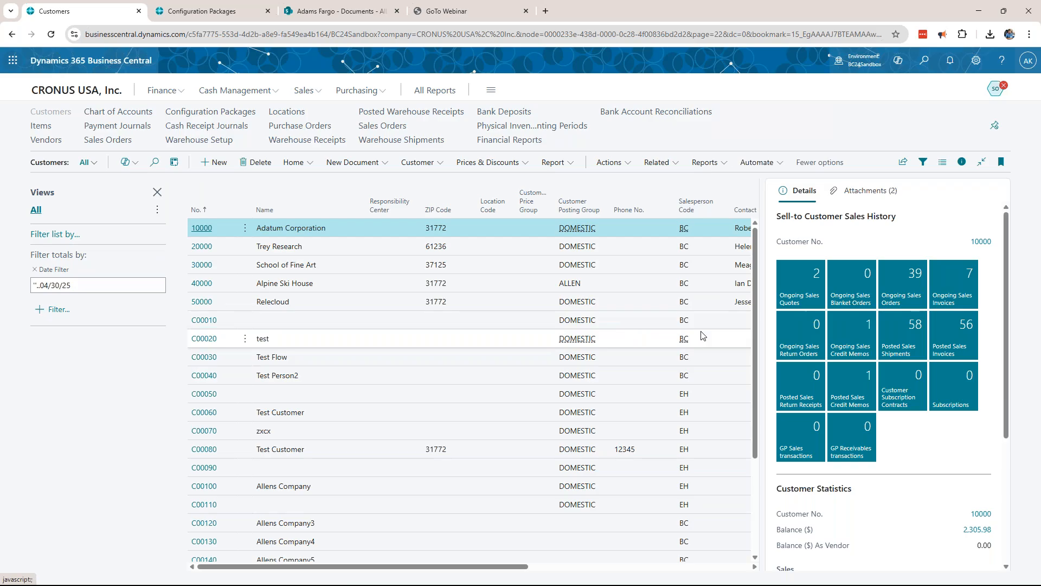
scroll(706, 353, "down", 1)
scroll(705, 368, "up", 1)
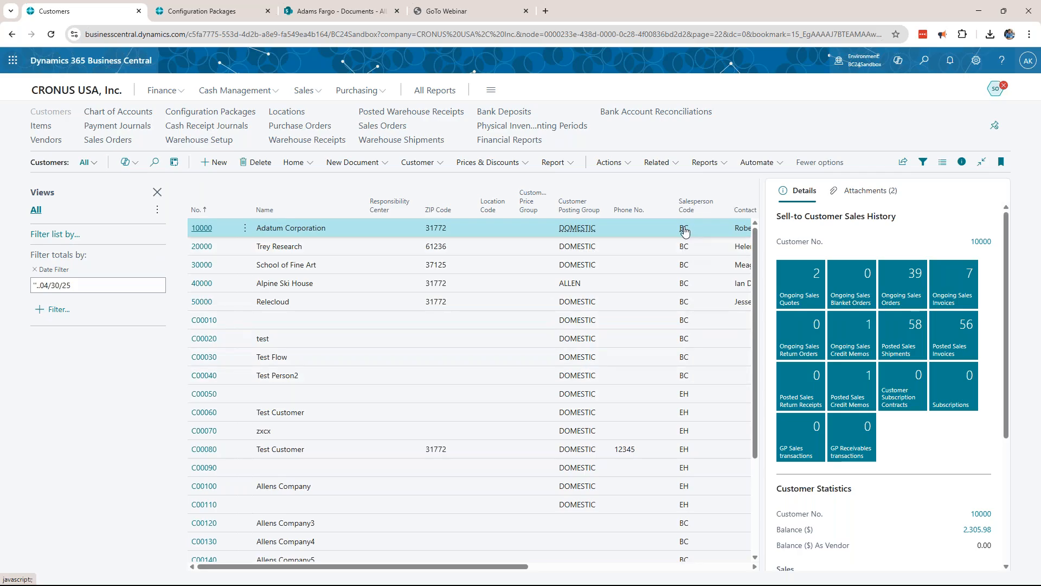
mouse_move(685, 232)
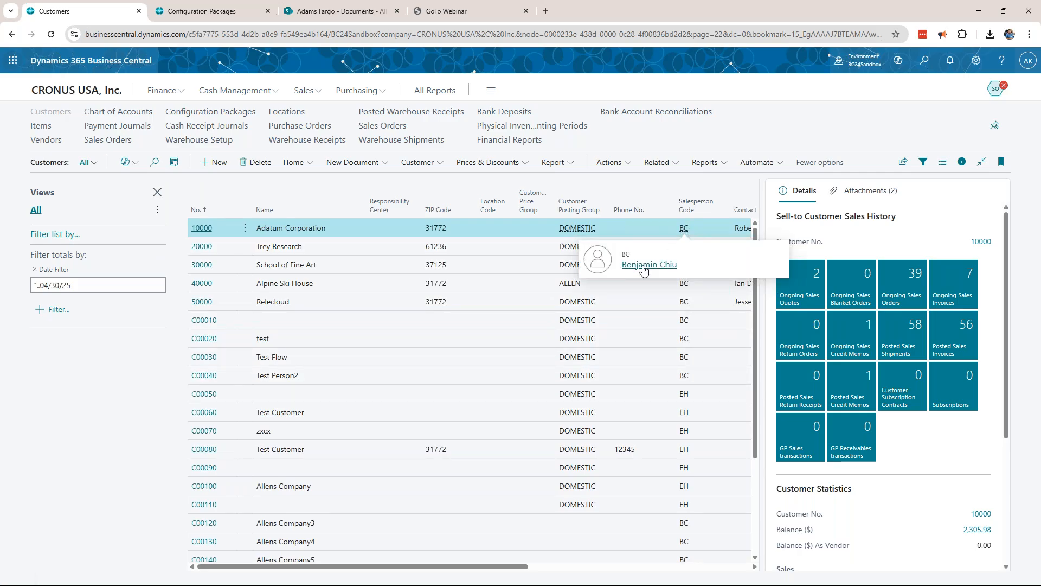
scroll(657, 456, "down", 1)
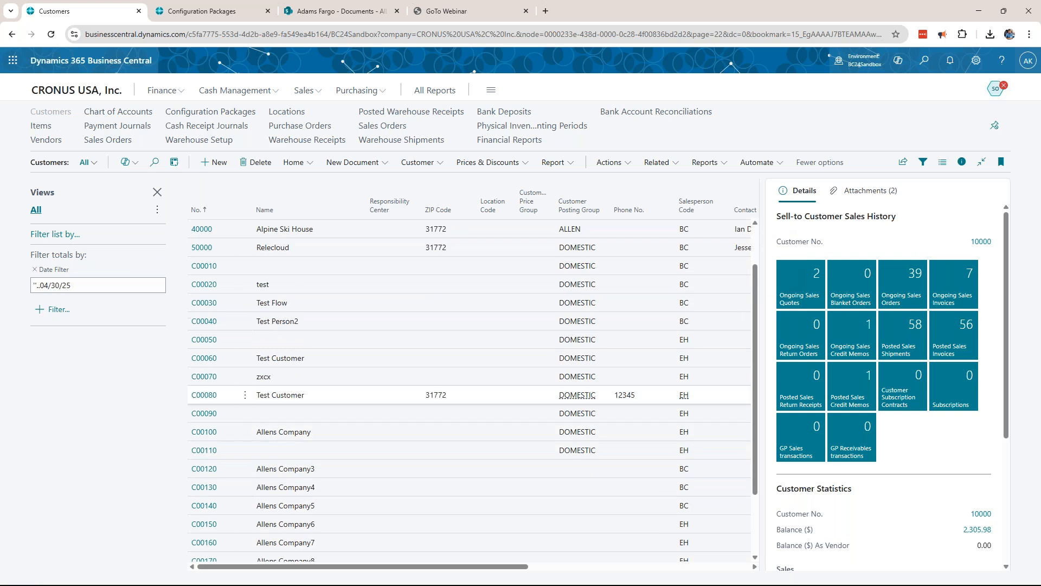
left_click(685, 361)
mouse_move(685, 362)
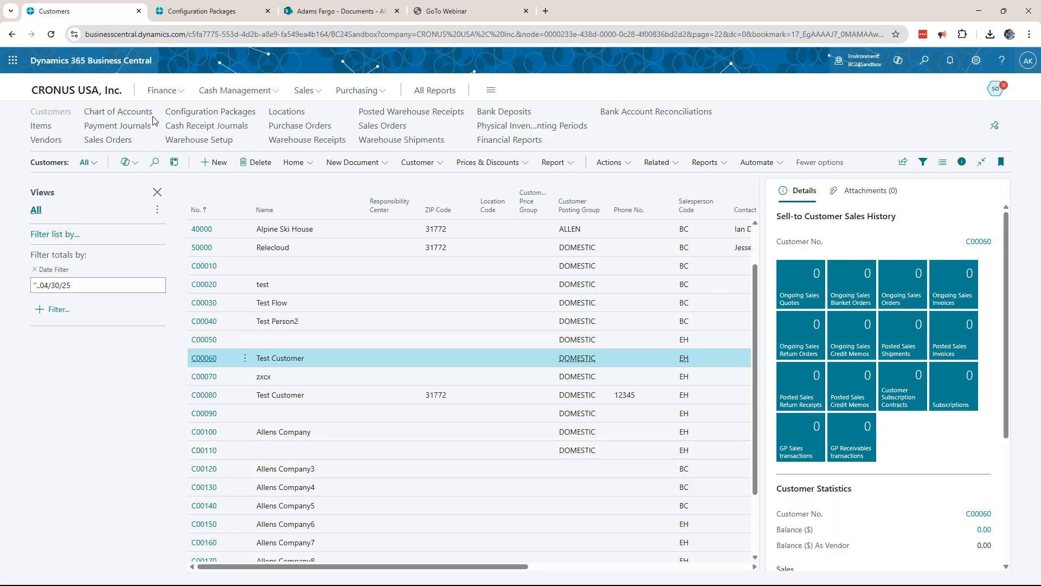
Create a new configuration package with the code UPDATE SALES PER and the package name Update Salespersons
left_click(199, 116)
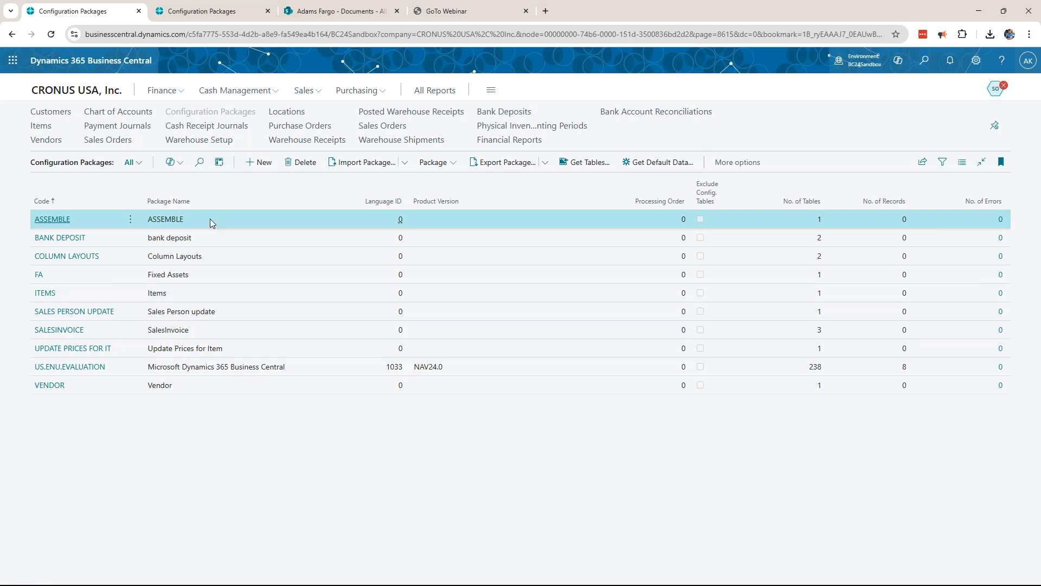
left_click(259, 164)
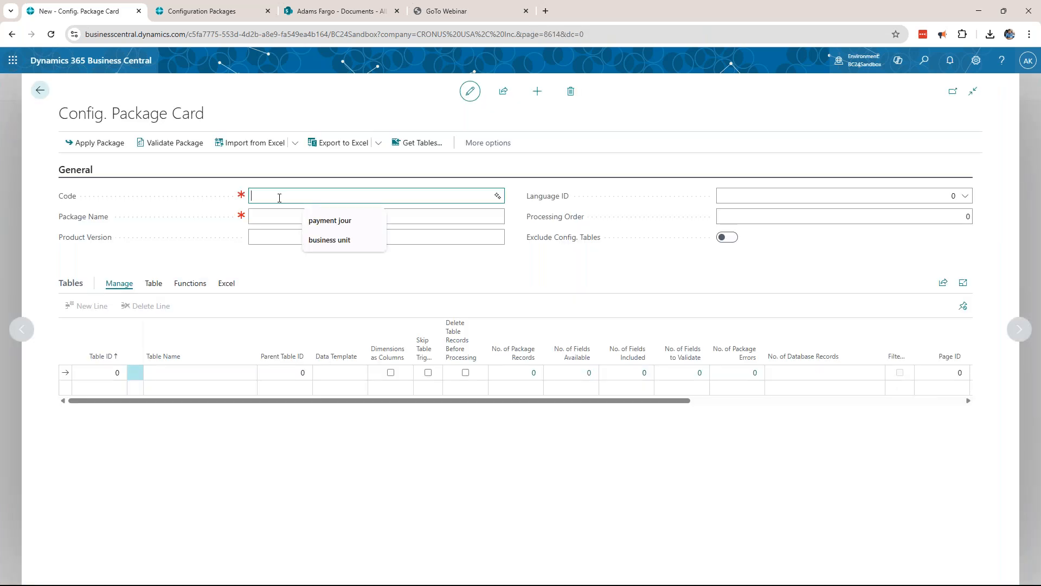
type("Updat")
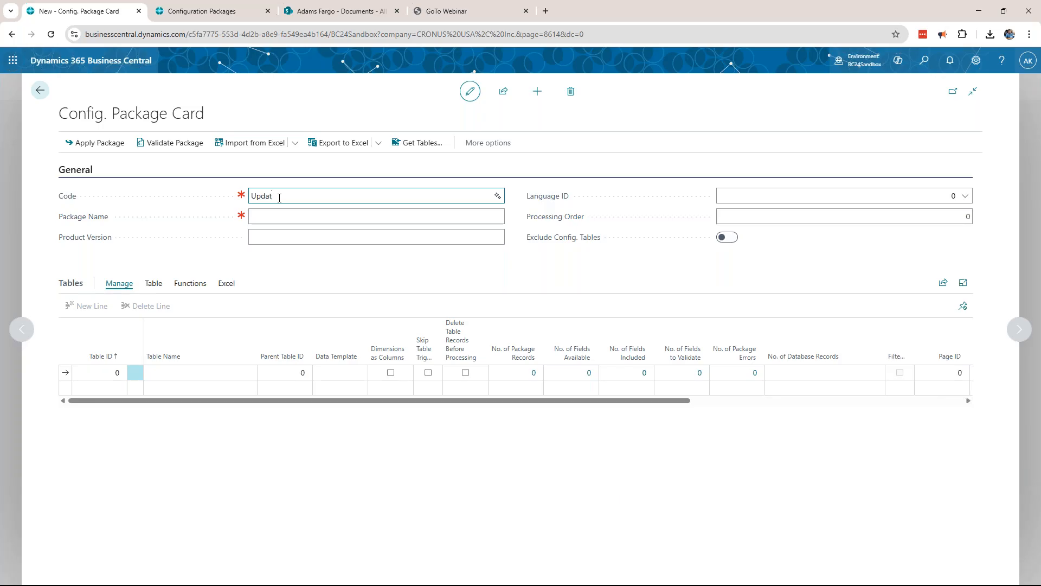
type("e Cust")
left_click(282, 217)
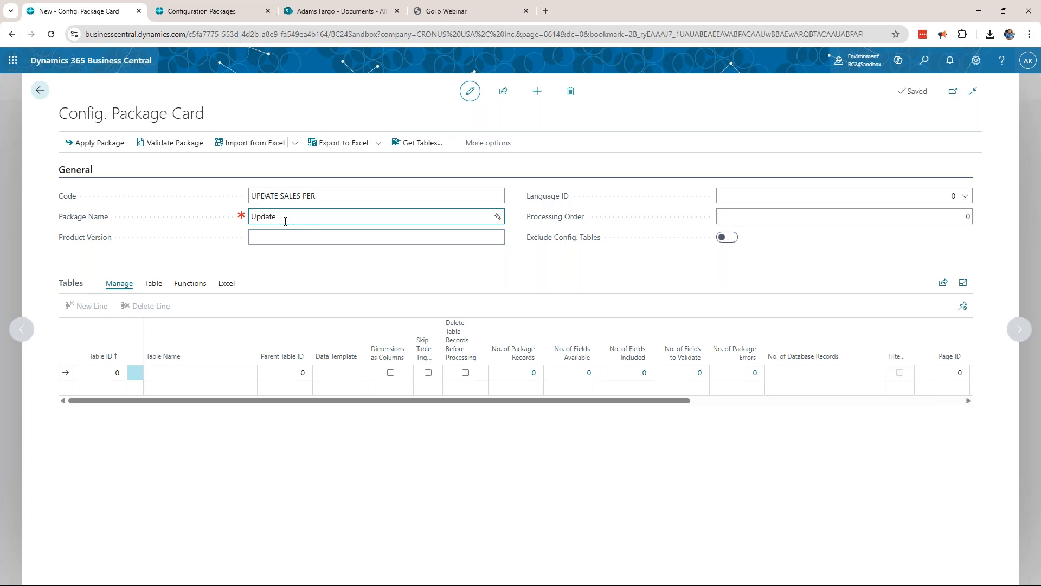
type("Update Sales persons")
left_click(349, 265)
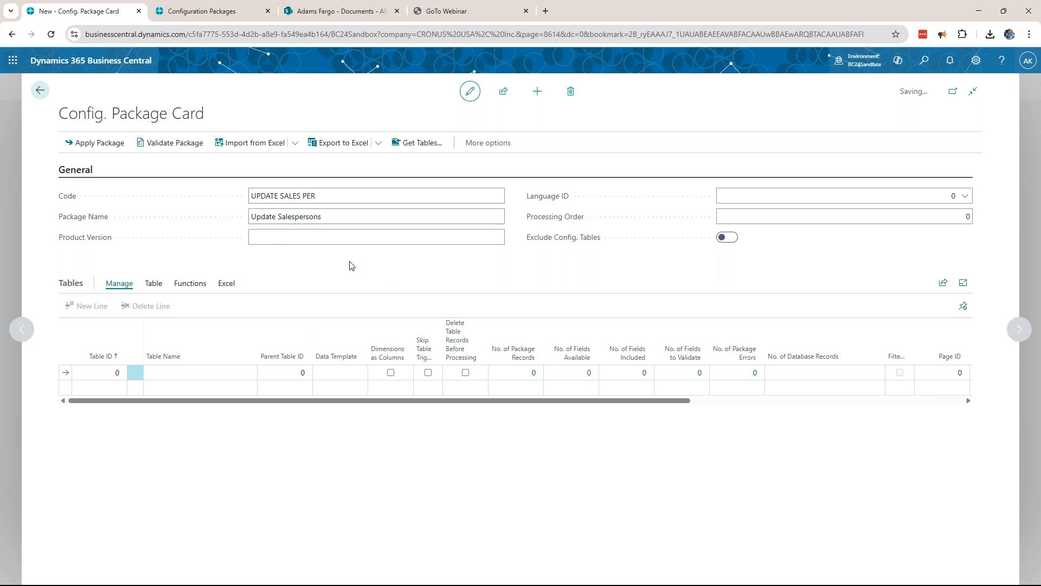
left_click(375, 239)
left_click(263, 196)
left_click(304, 216)
left_click(316, 240)
left_click(330, 264)
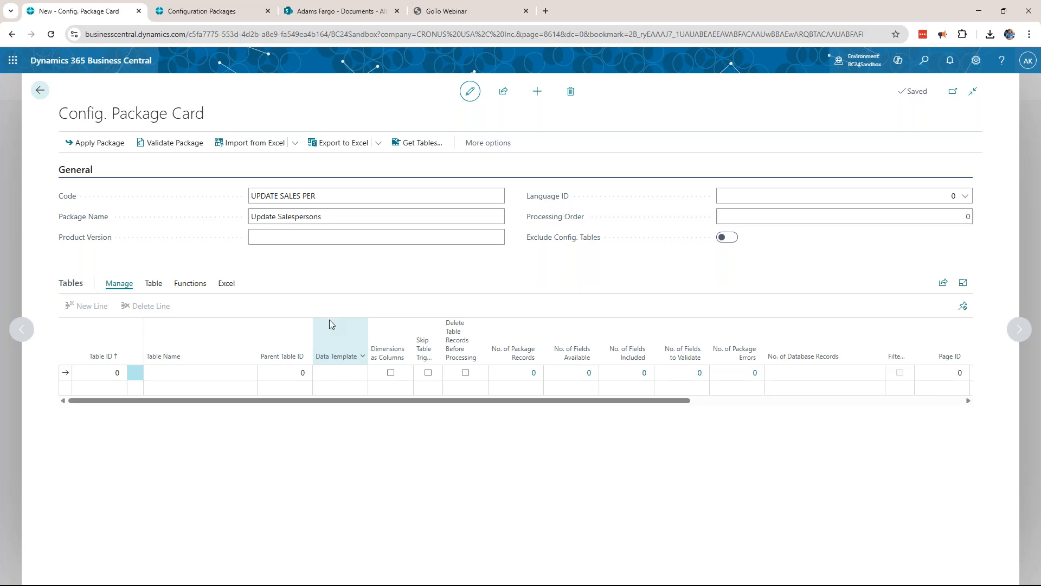
Add table 18 Customer to the package, checking the fields that have two or more related tables
left_click(99, 373)
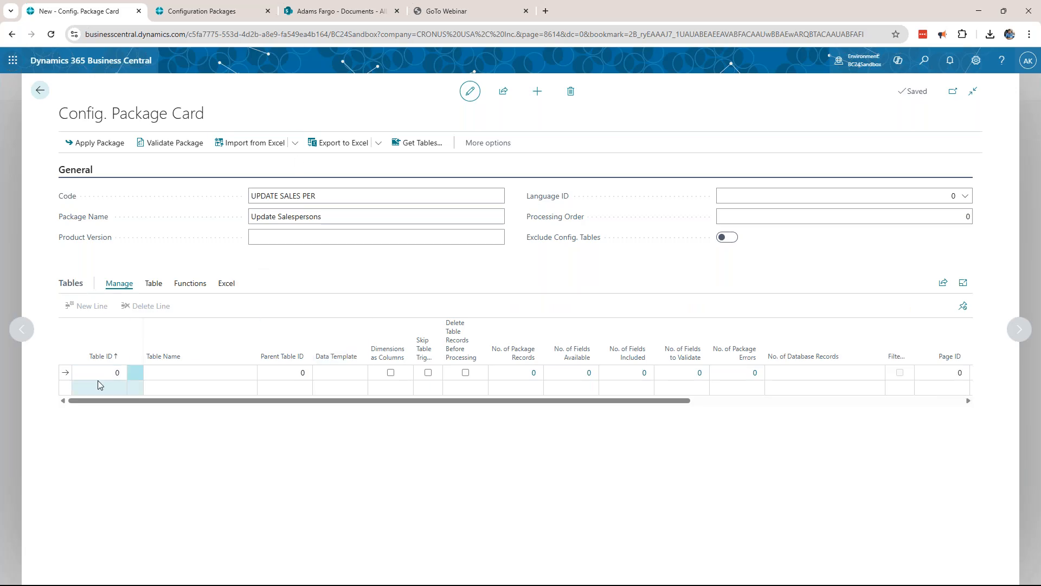
left_click(120, 373)
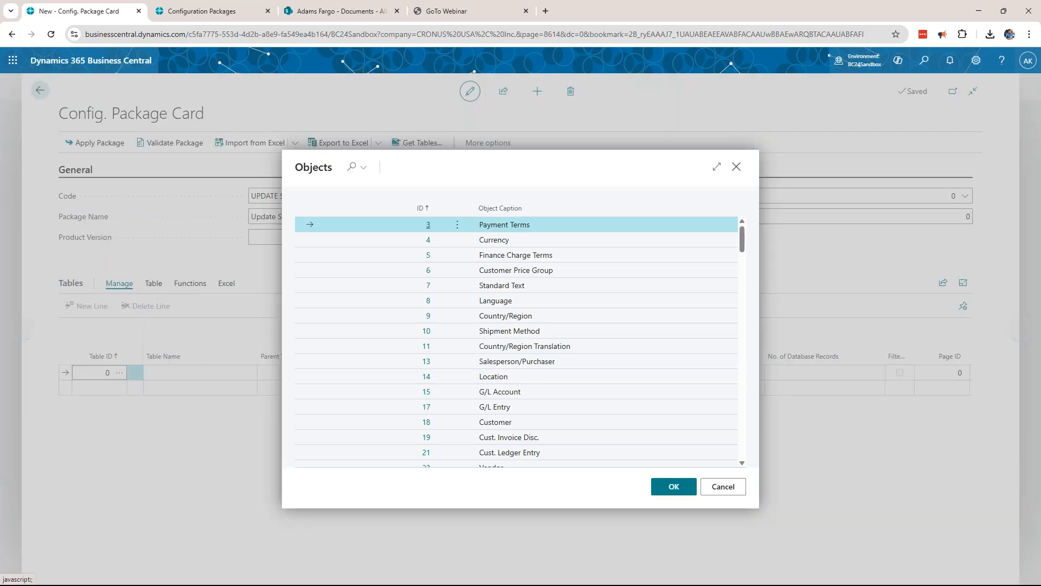
left_click(353, 170)
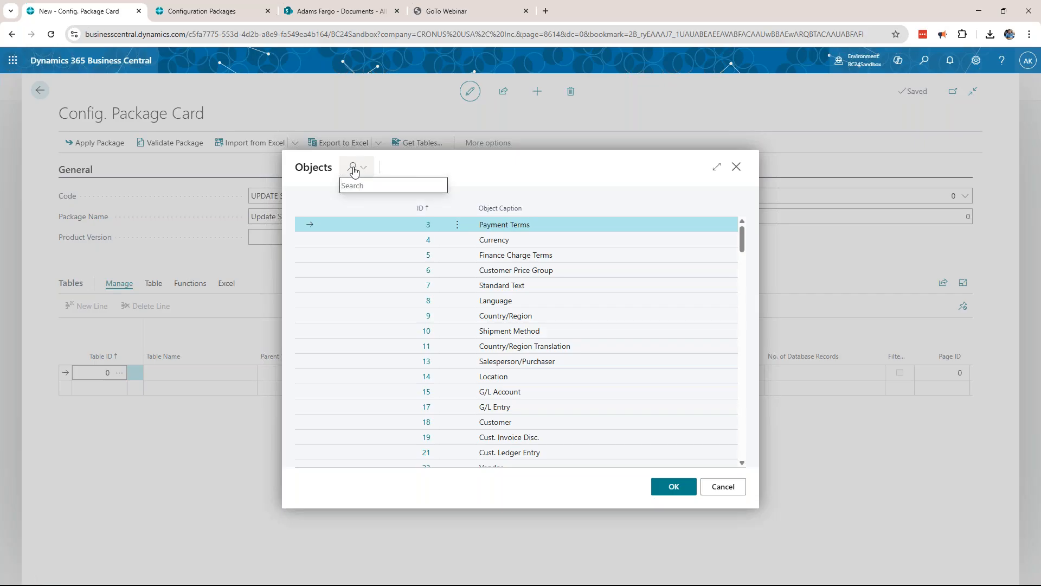
type("custom")
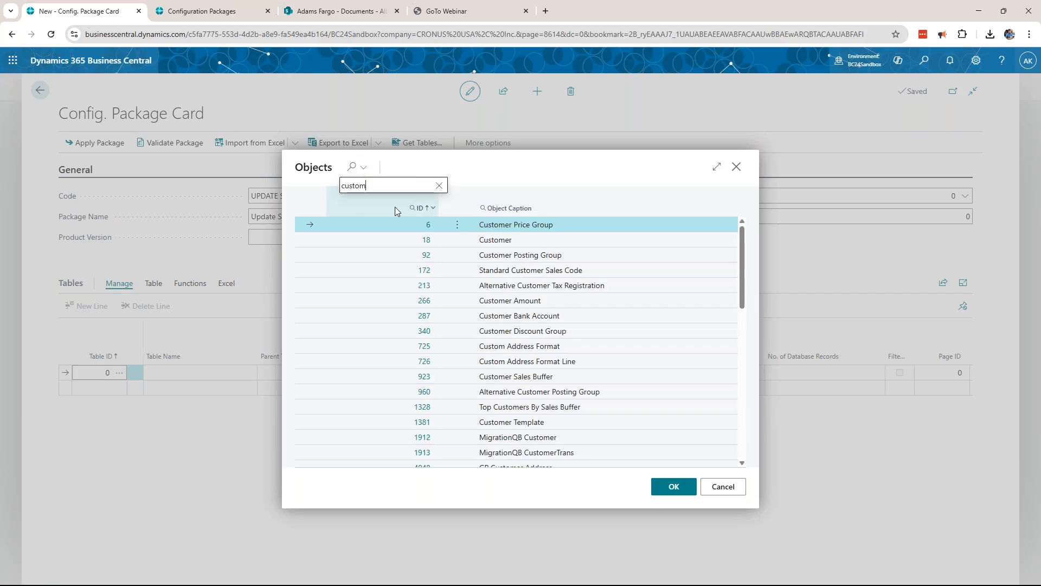
left_click(424, 240)
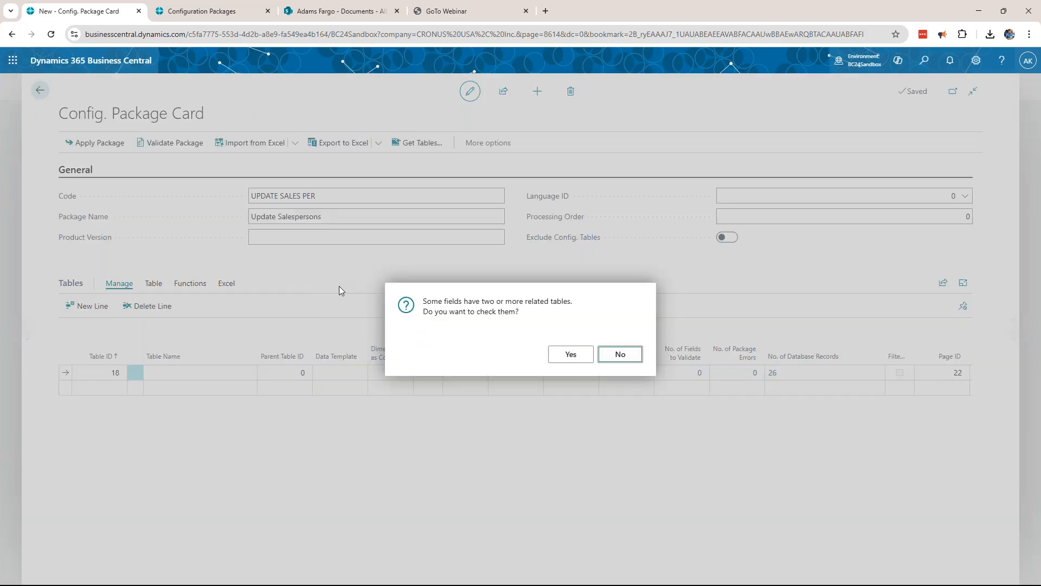
left_click(570, 354)
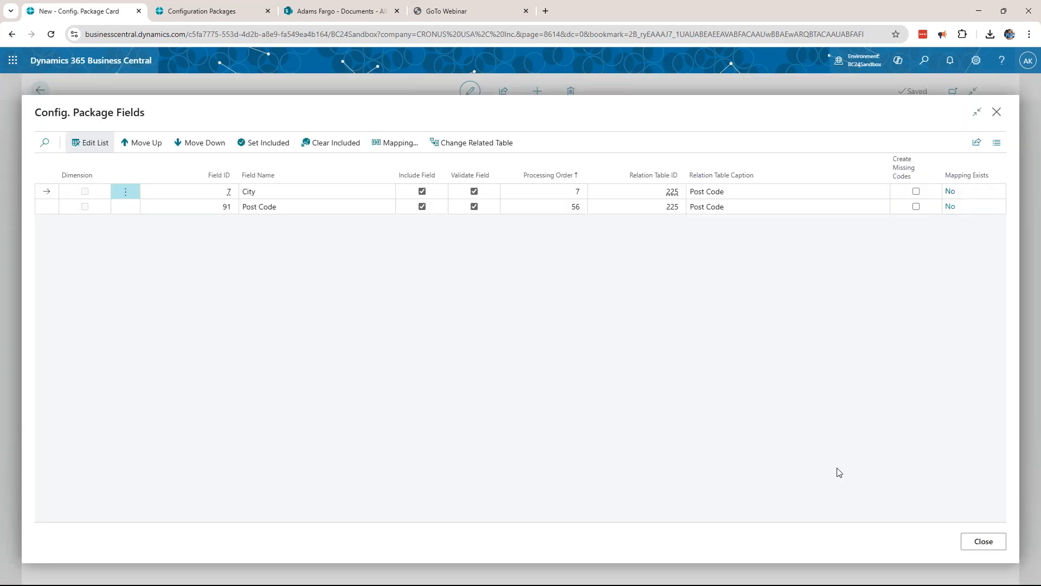
left_click(990, 541)
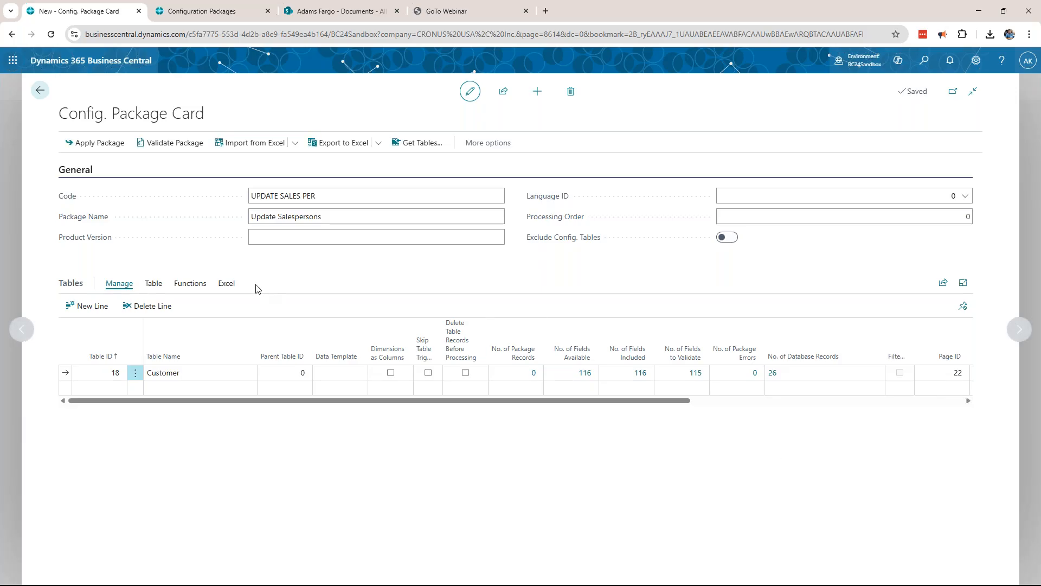
left_click(96, 372)
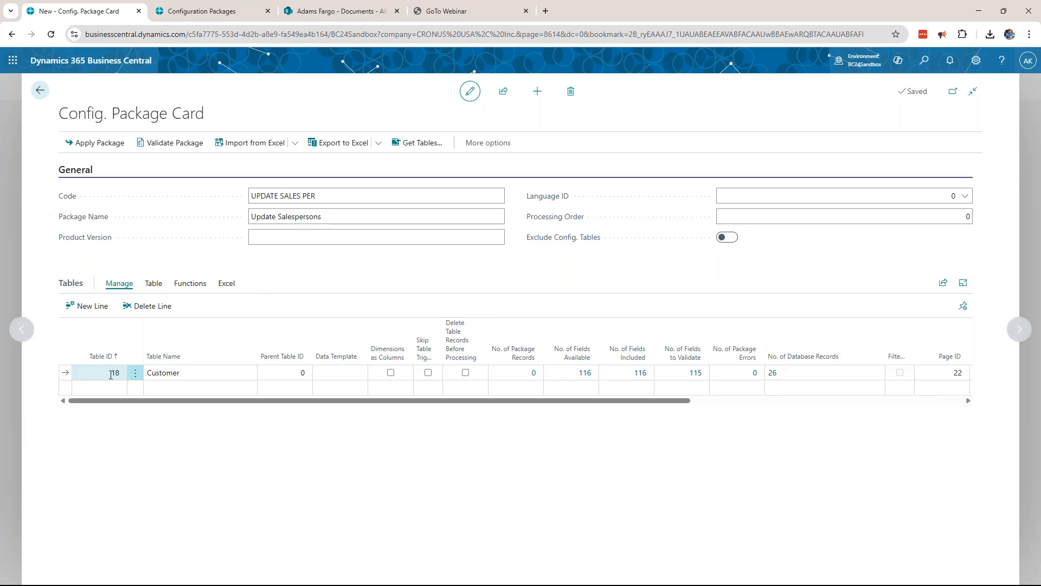
Inspect the Adatum Corporation customer card in the second browser tab to identify its source table, and return to the package card
left_click(199, 9)
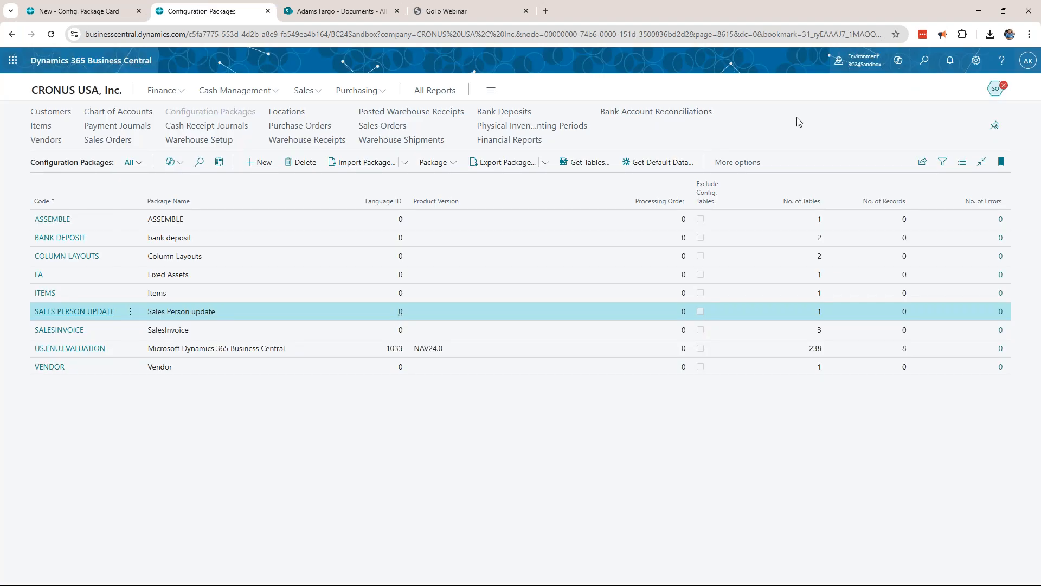
left_click(117, 91)
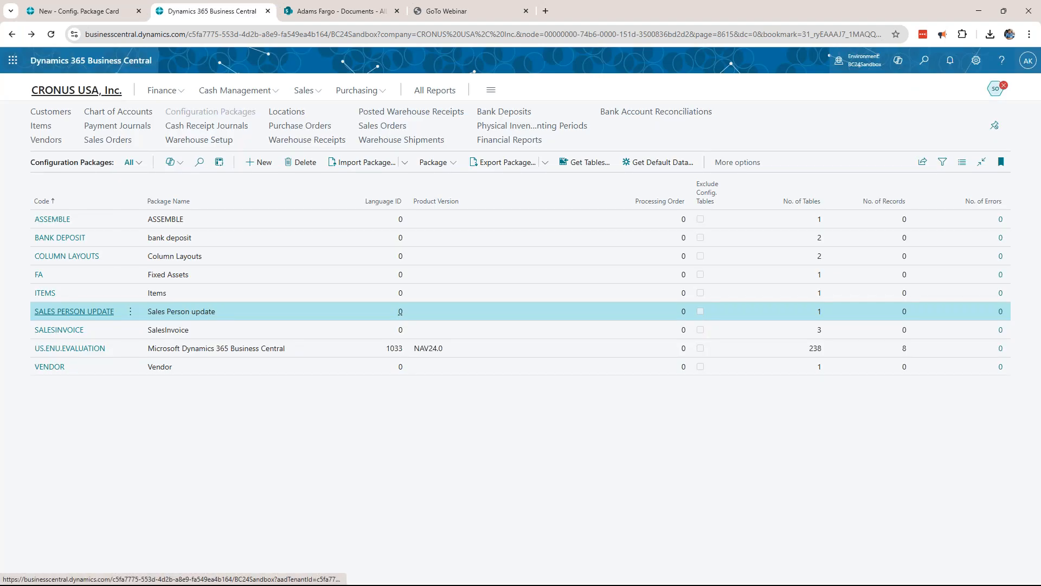
left_click(121, 112)
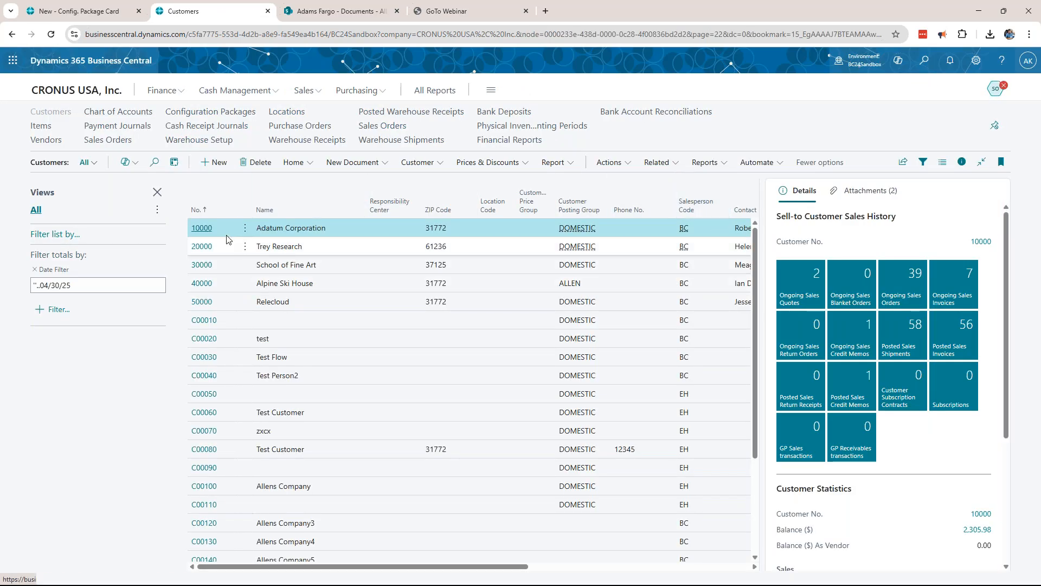
left_click(207, 231)
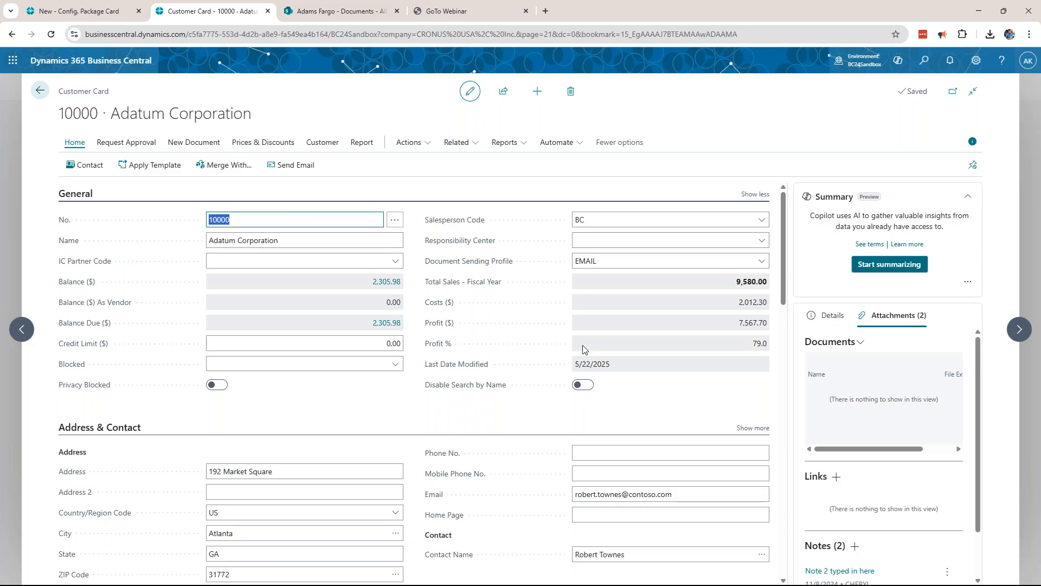
left_click(1001, 61)
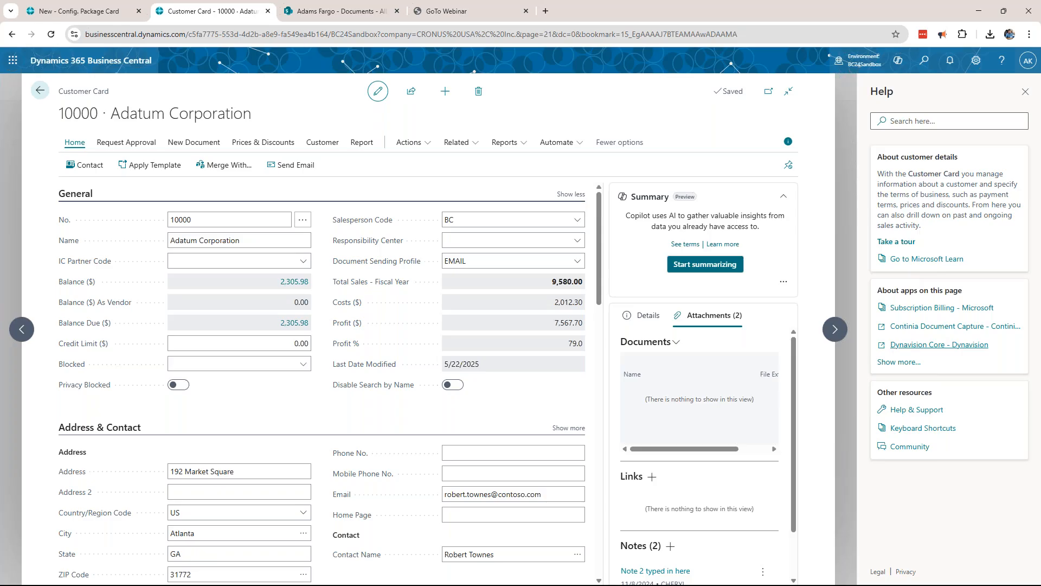
left_click(911, 411)
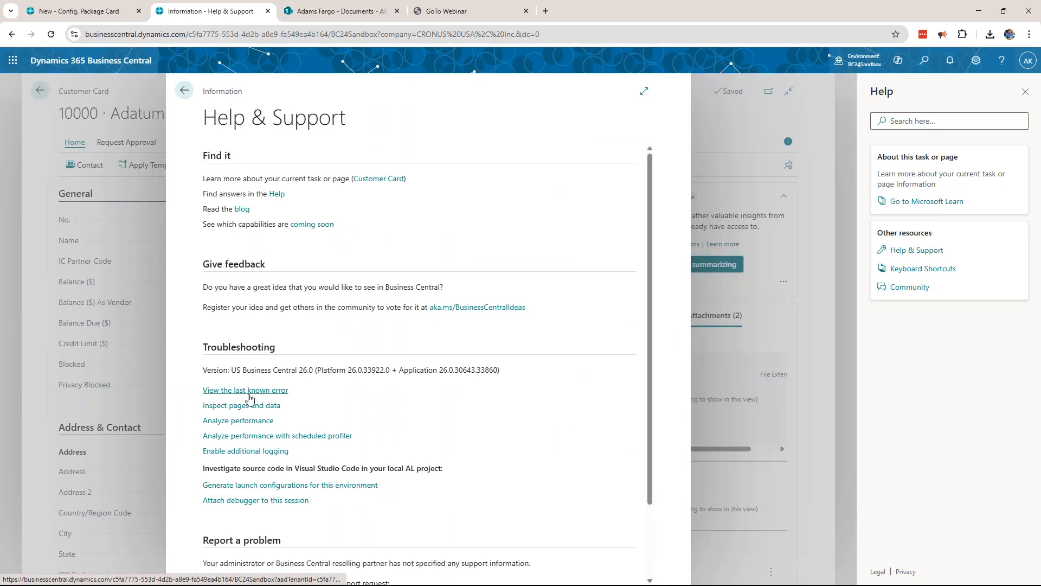
left_click(233, 410)
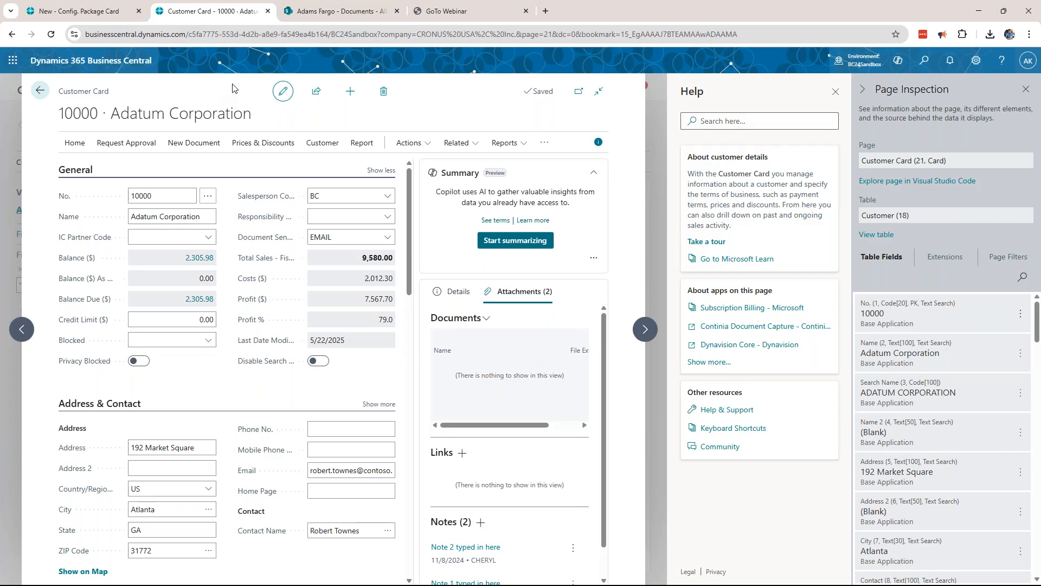
left_click(73, 11)
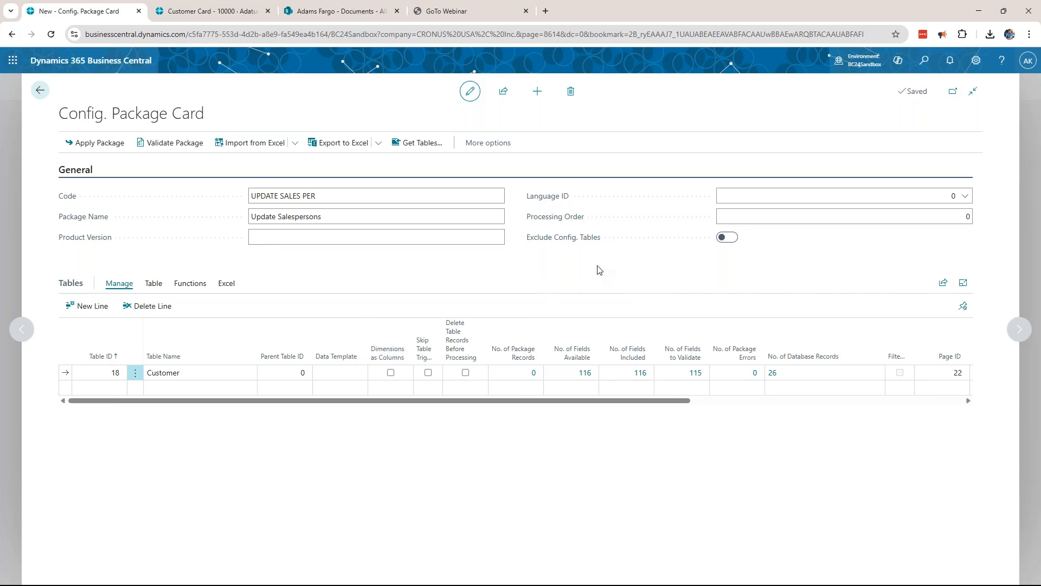
Review the Customer table's included fields, clear the inclusion of all of them, and remove the Include Field filter
left_click(642, 374)
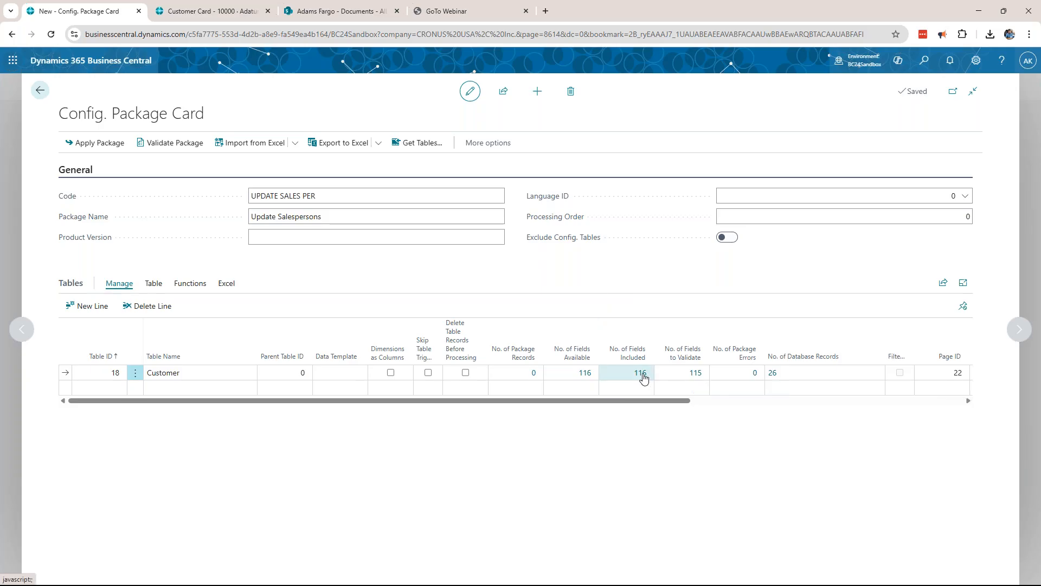
scroll(472, 265, "down", 10)
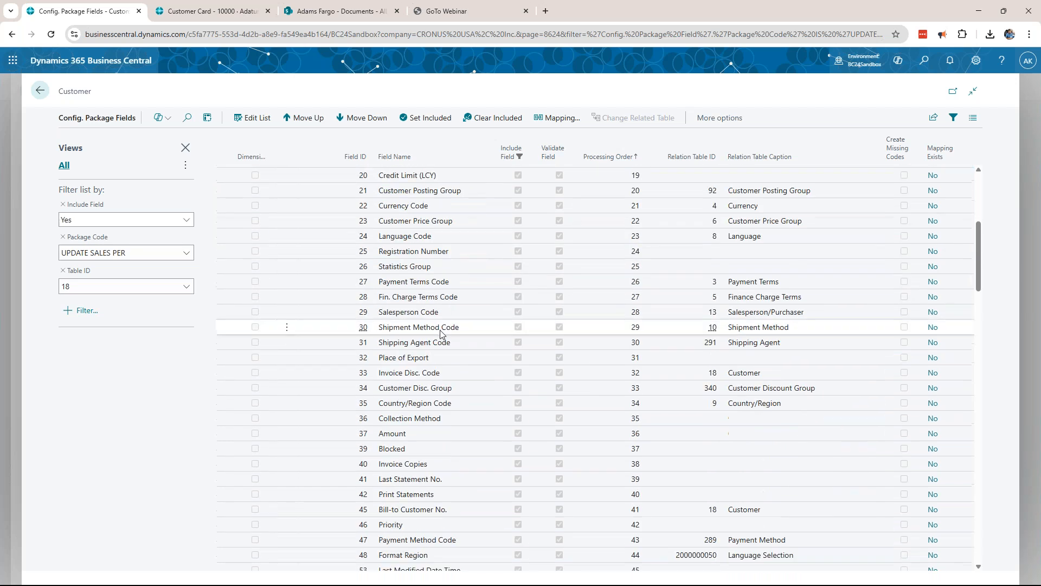
scroll(433, 350, "down", 7)
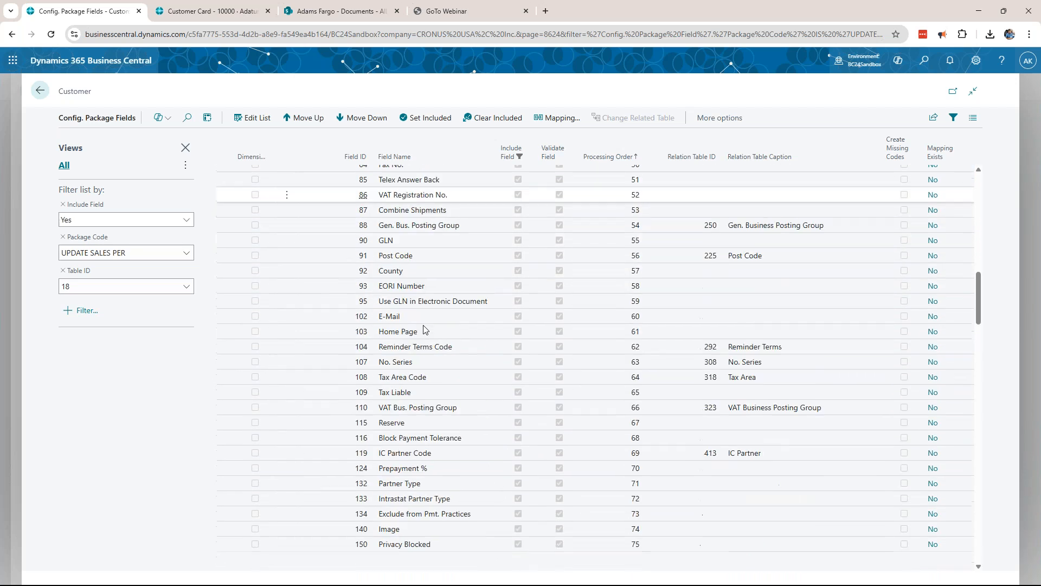
scroll(442, 391, "down", 5)
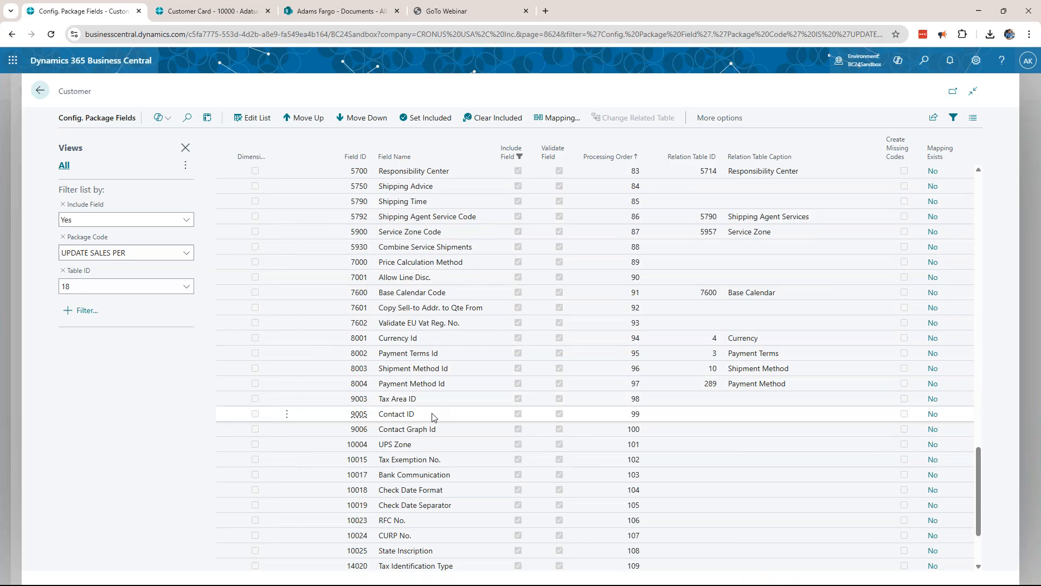
scroll(434, 417, "up", 20)
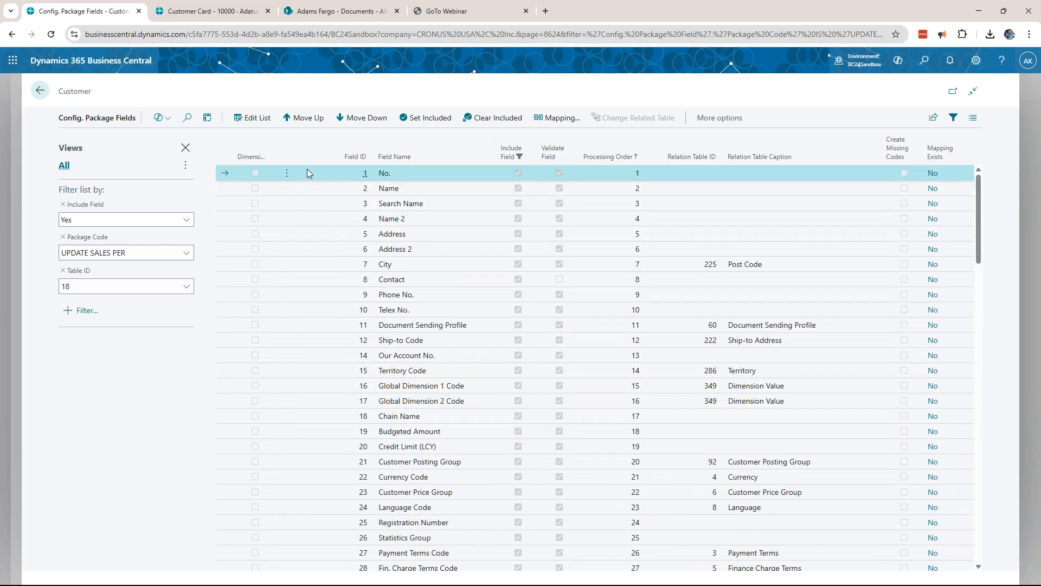
left_click(250, 120)
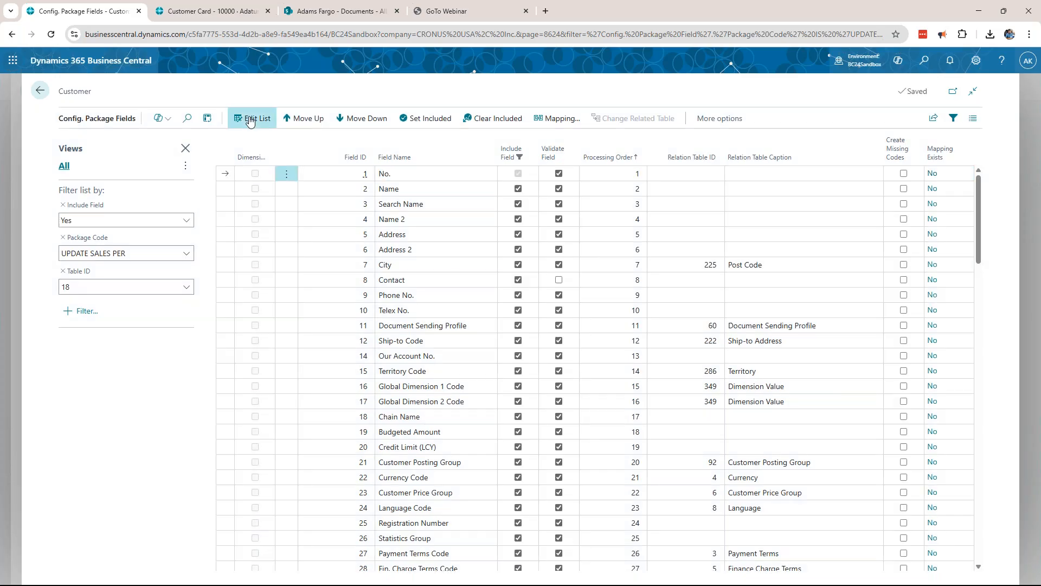
left_click(494, 118)
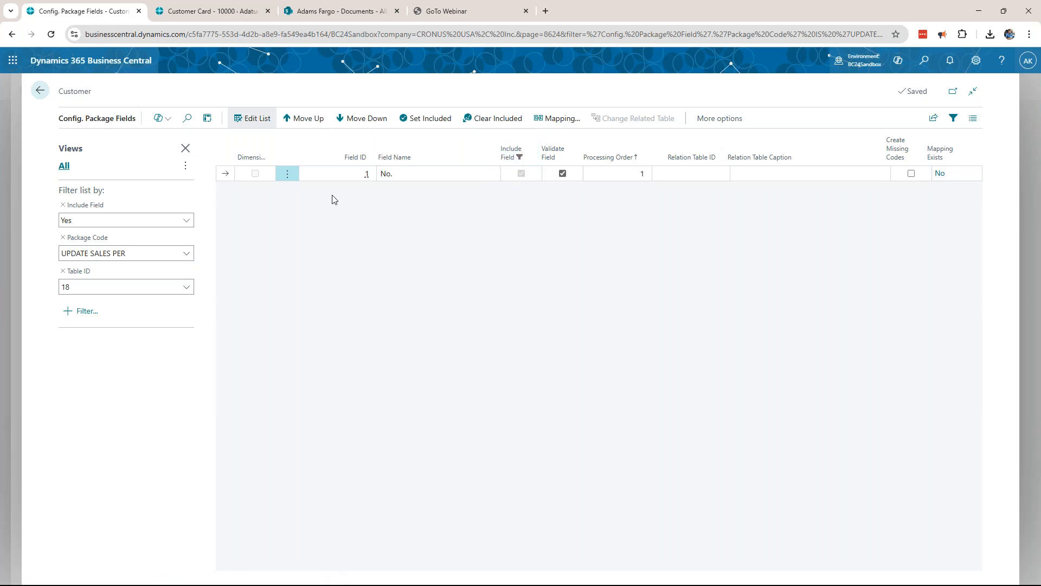
left_click(63, 206)
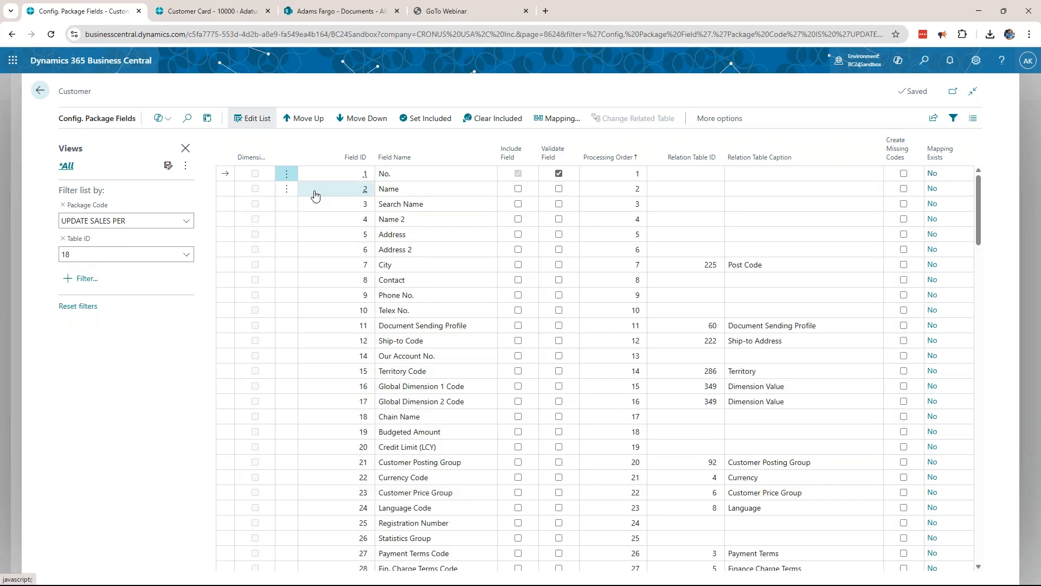
Include the Name and Salesperson Code fields of the Customer table in the package, searching the field list for "sales"
left_click(518, 189)
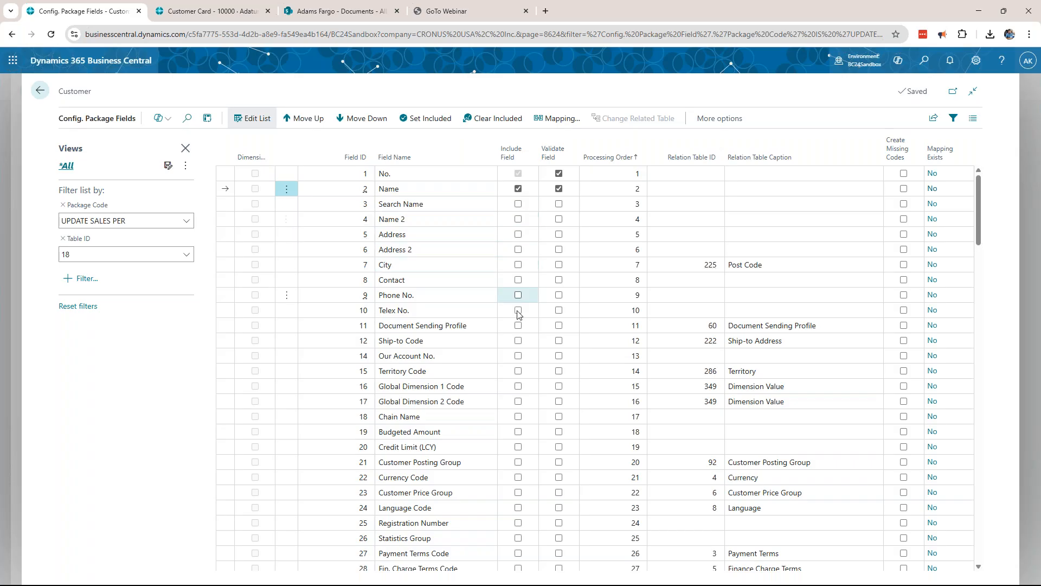
scroll(469, 347, "down", 2)
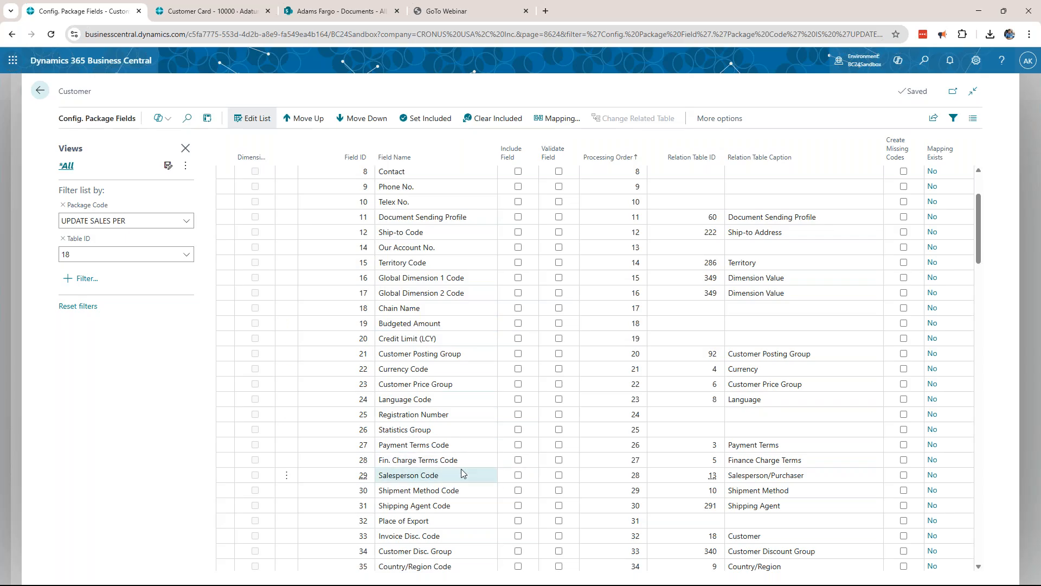
scroll(475, 349, "down", 1)
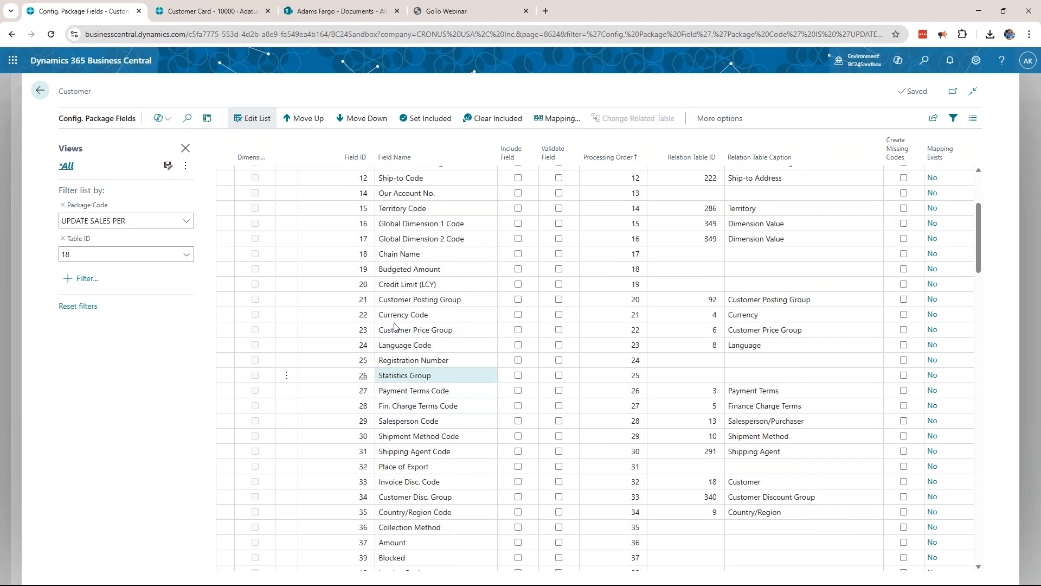
left_click(188, 119)
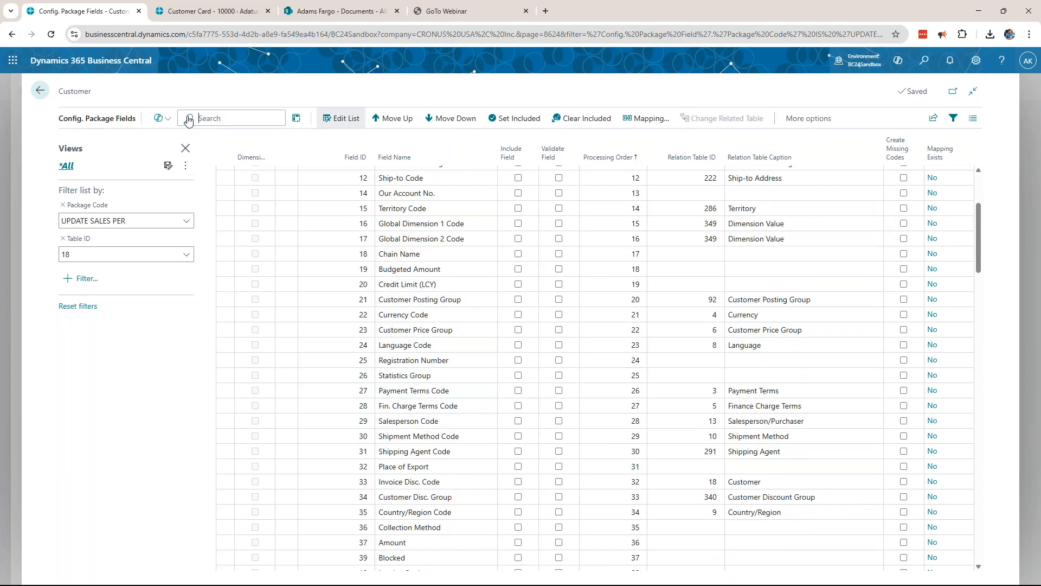
type("sales")
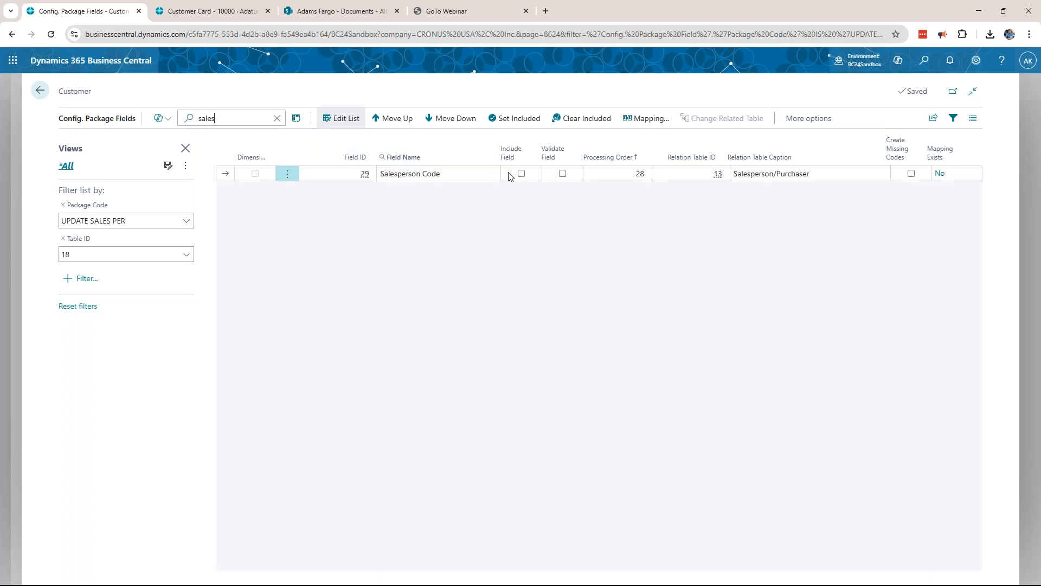
left_click(522, 174)
left_click(277, 118)
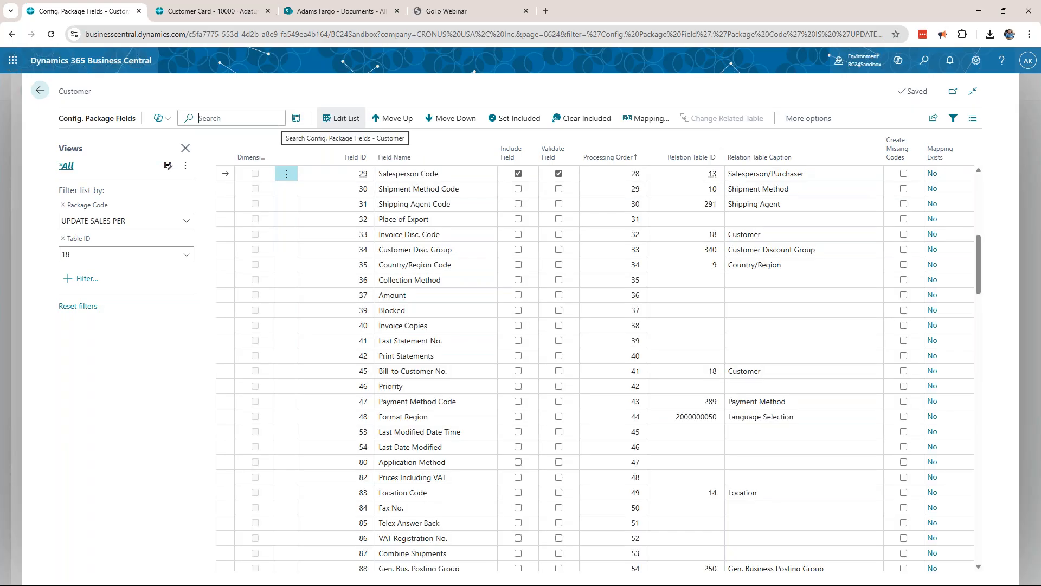
scroll(509, 217, "up", 8)
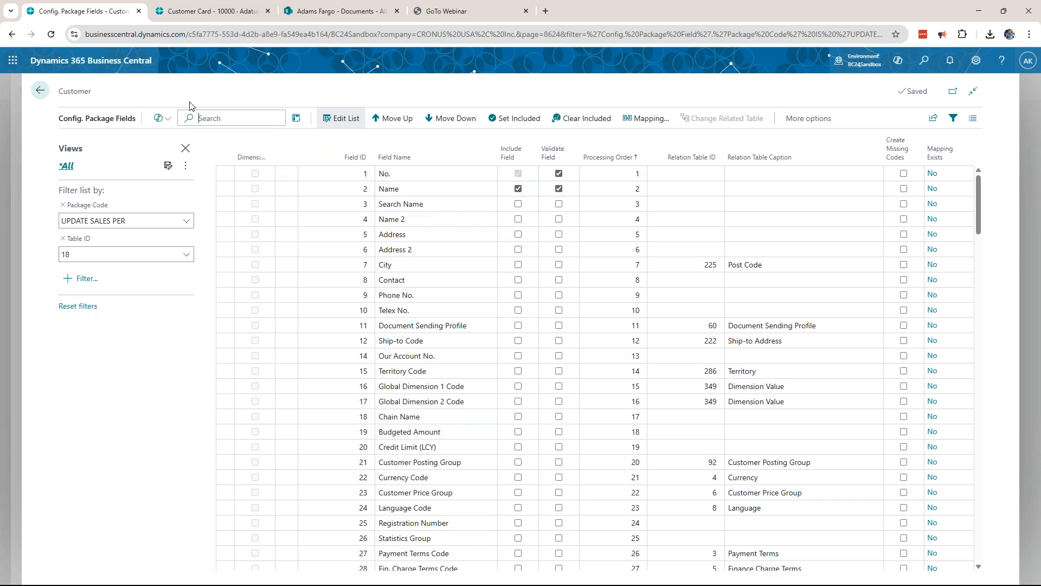
Return to the UPDATE SALES PER package card, reload it, and export the Customer table to Excel
left_click(39, 92)
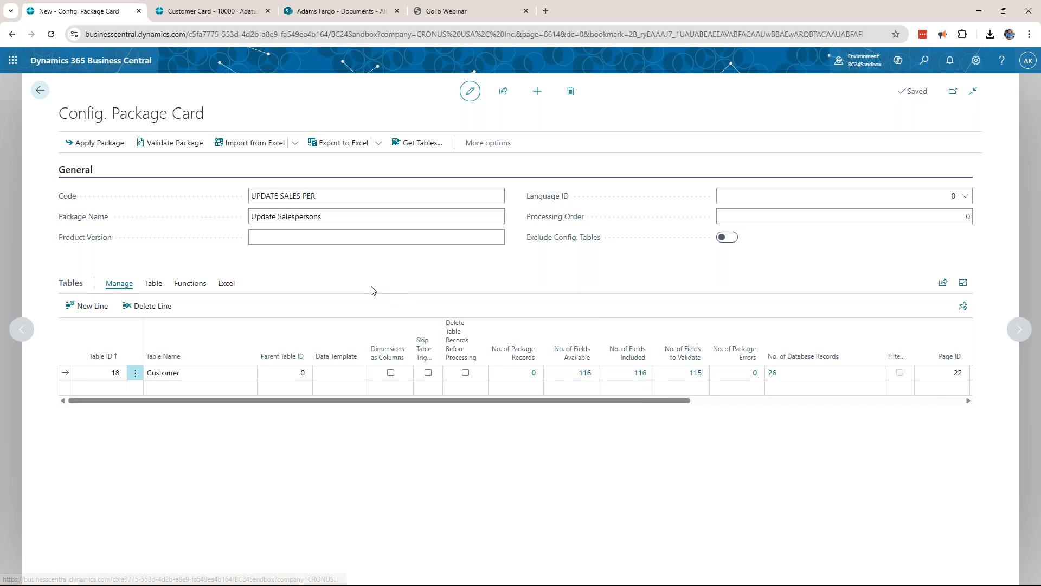
left_click(52, 35)
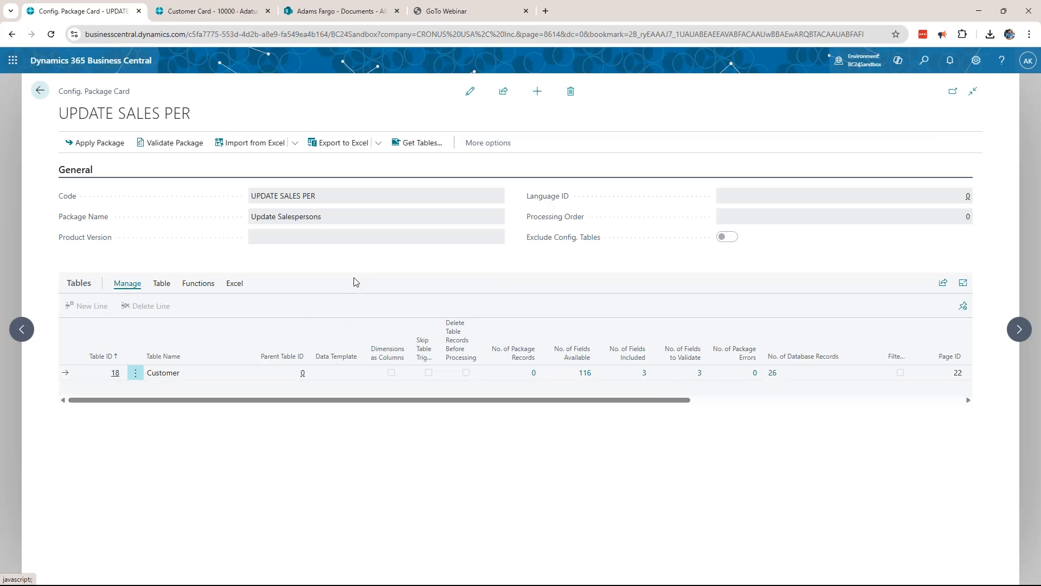
left_click(238, 284)
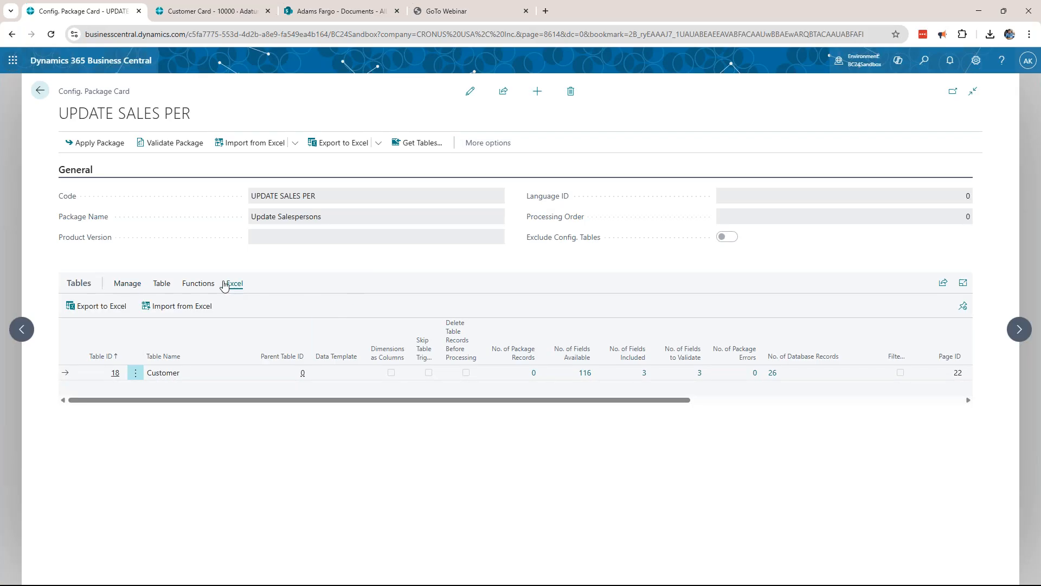
left_click(94, 307)
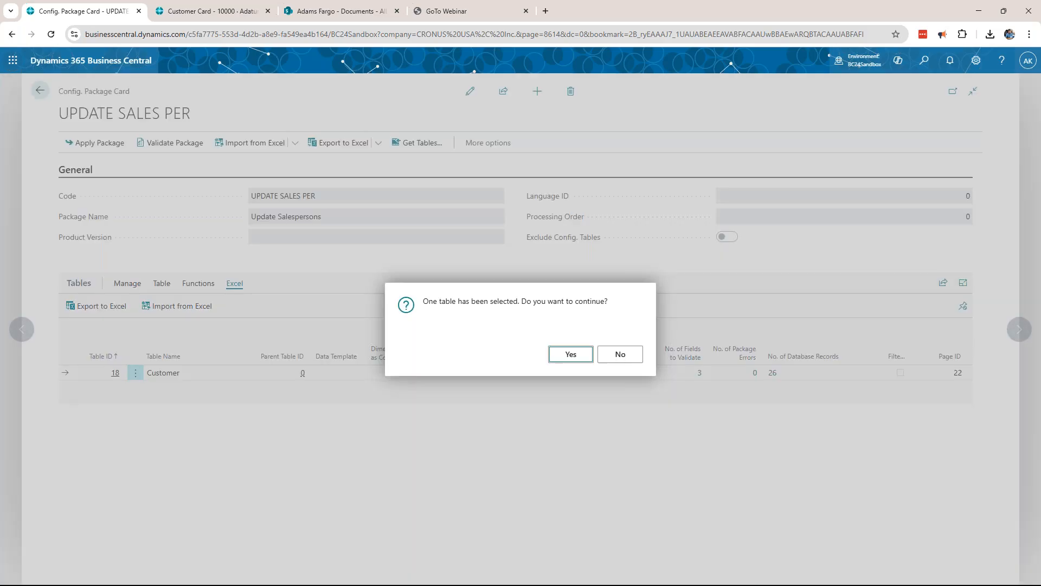
left_click(569, 356)
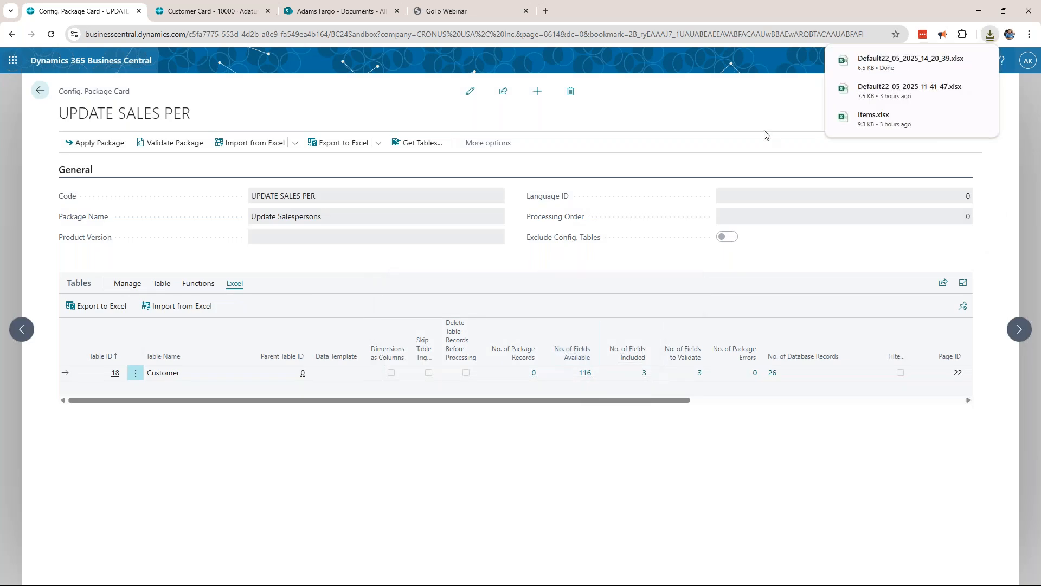
Open the exported workbook Default22_05_2025_14_20_39 in Excel, enable editing, and fit all column widths to their contents
left_click(882, 68)
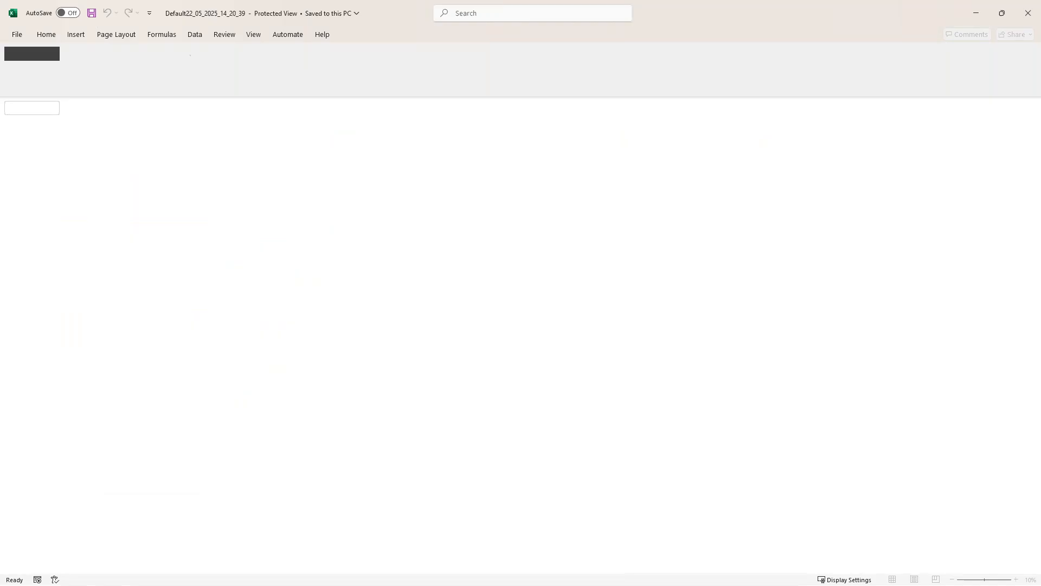
left_click(428, 225)
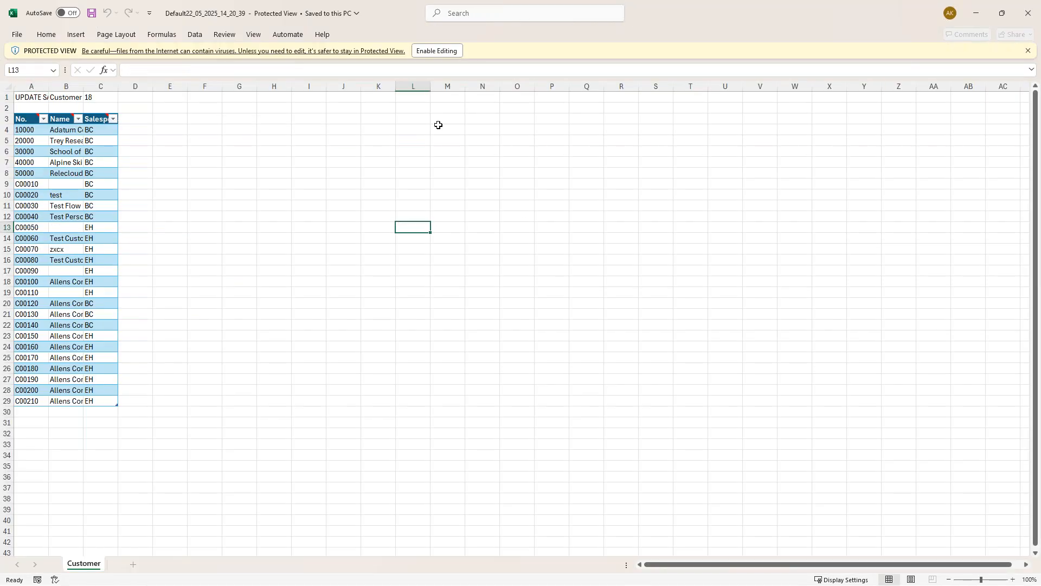
left_click(438, 51)
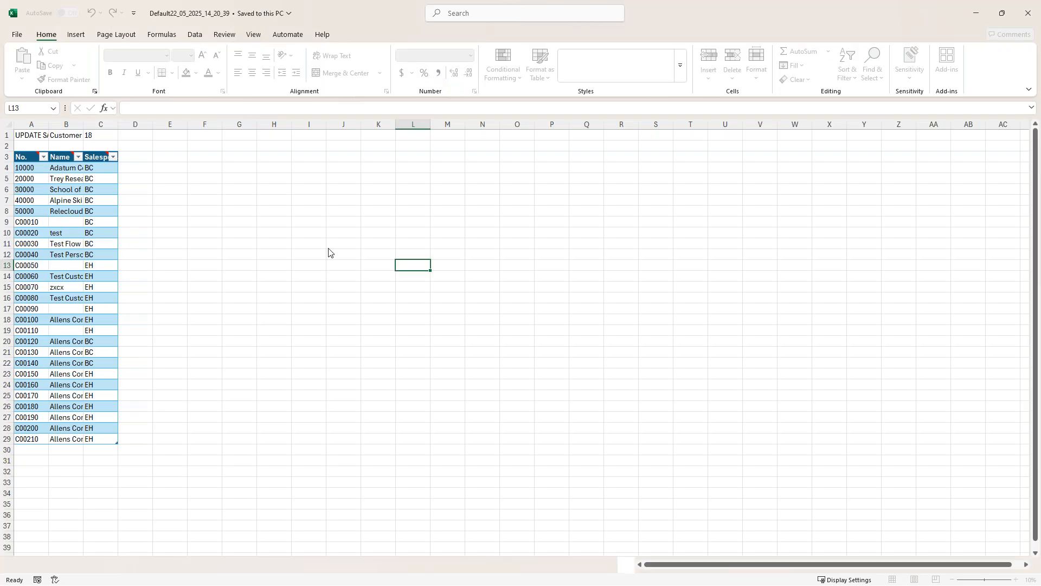
left_click(274, 287)
left_click(5, 123)
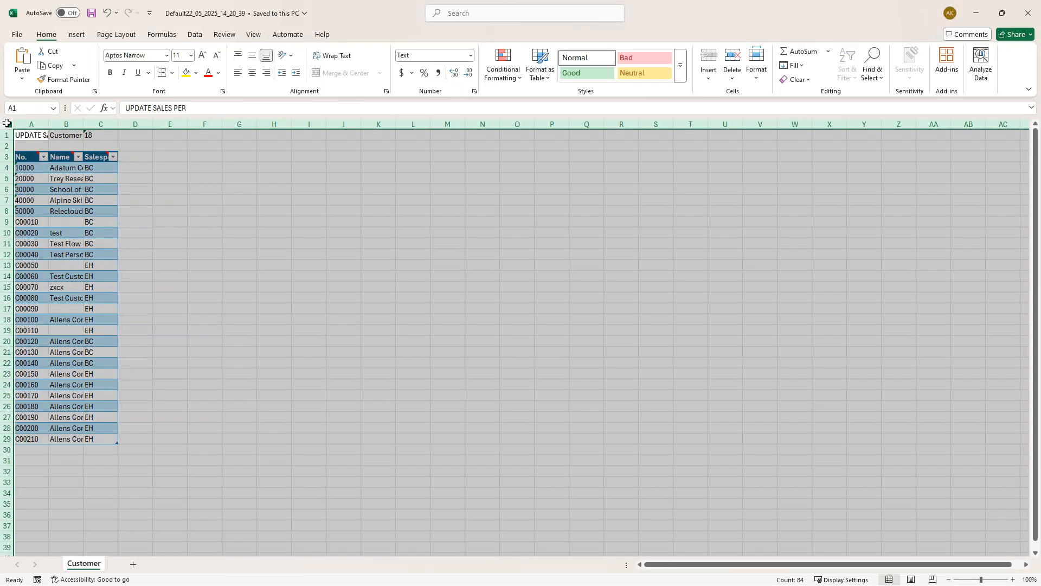
double_click(47, 127)
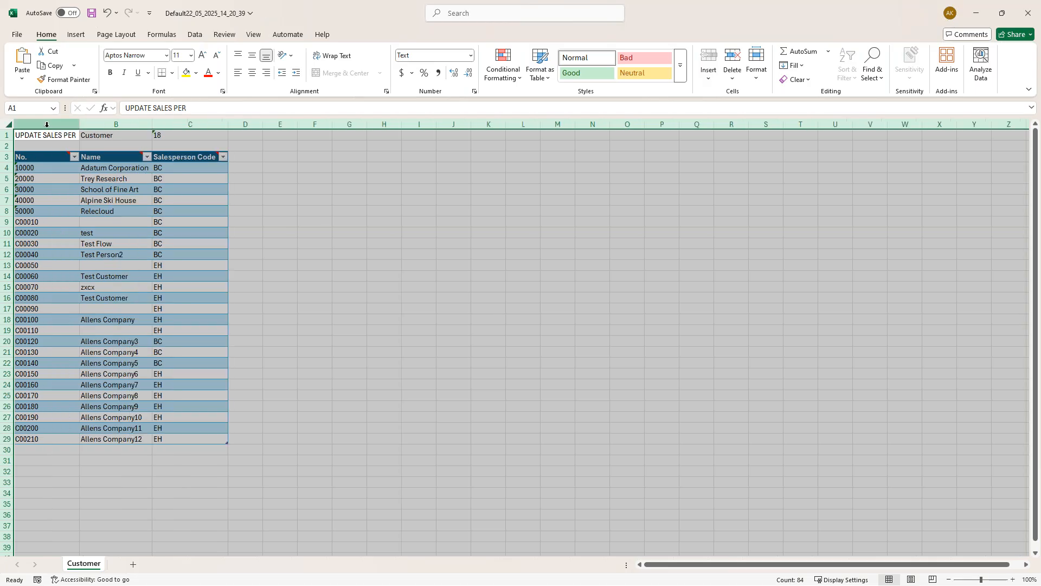
left_click(404, 300)
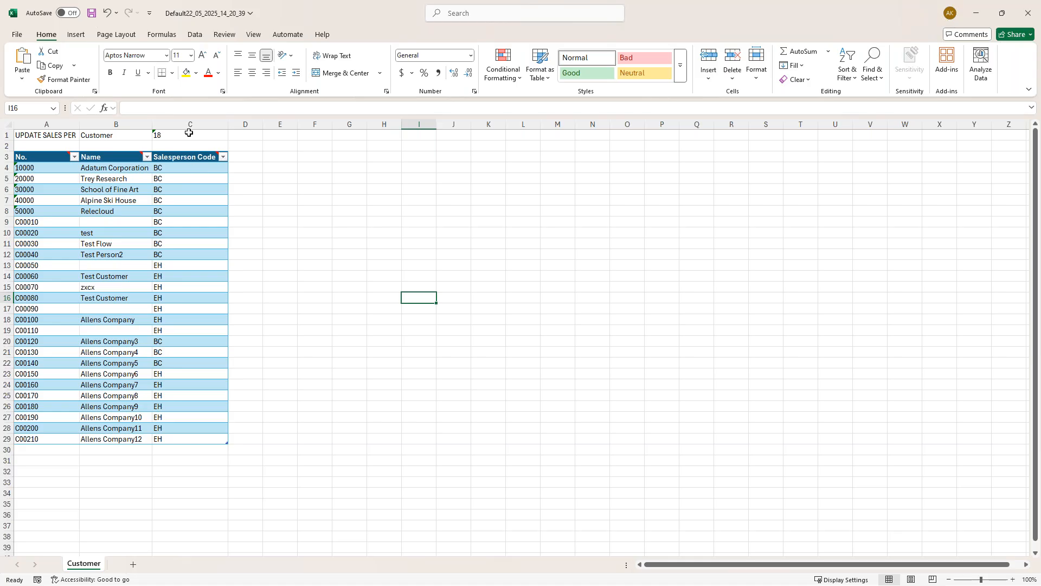
Open the Replace options of Find and Replace for the salesperson codes on the Customer sheet
left_click(188, 202)
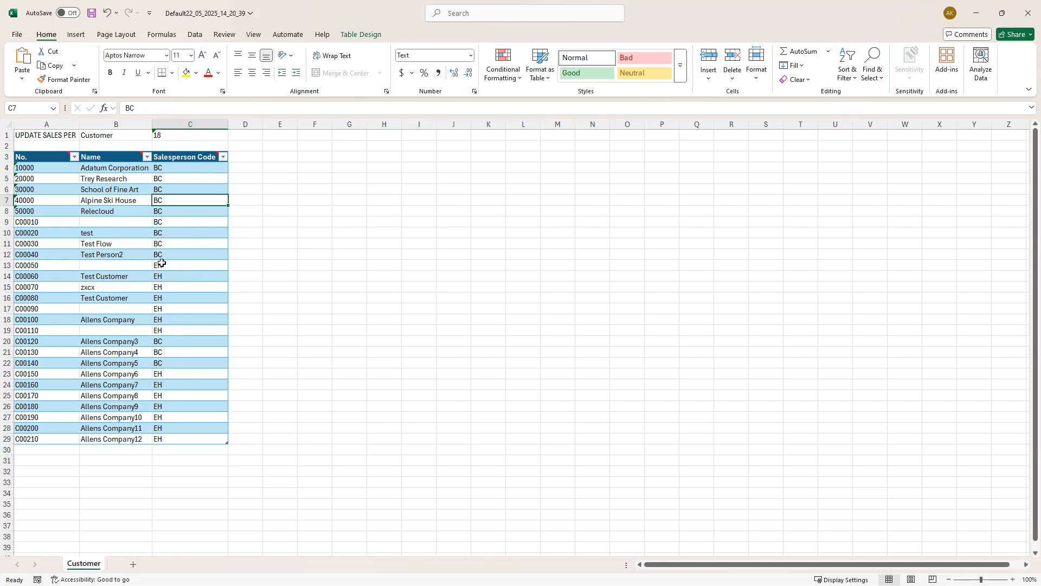
left_click(167, 256)
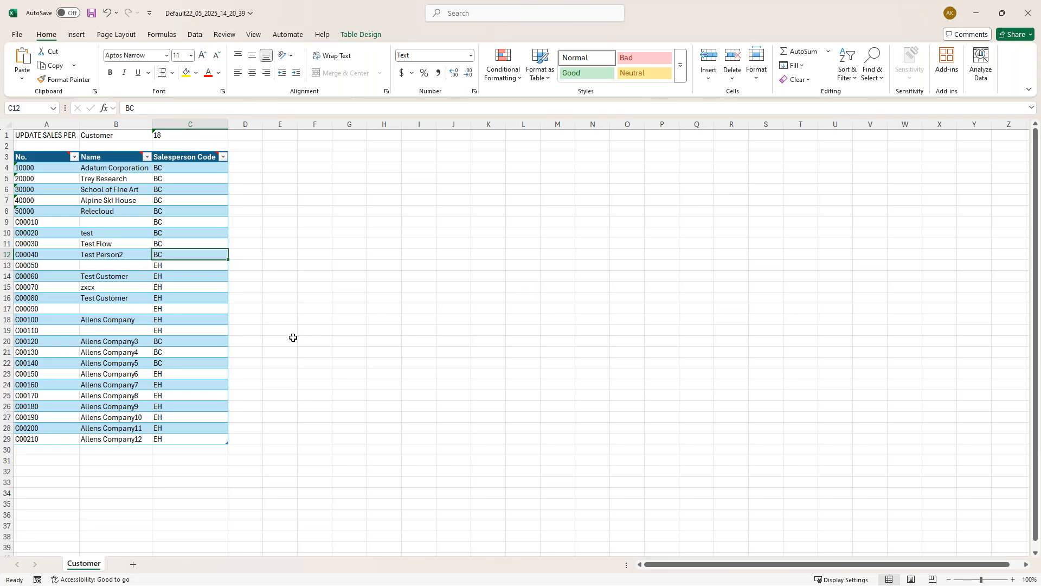
key("ctrl+f")
left_click(448, 241)
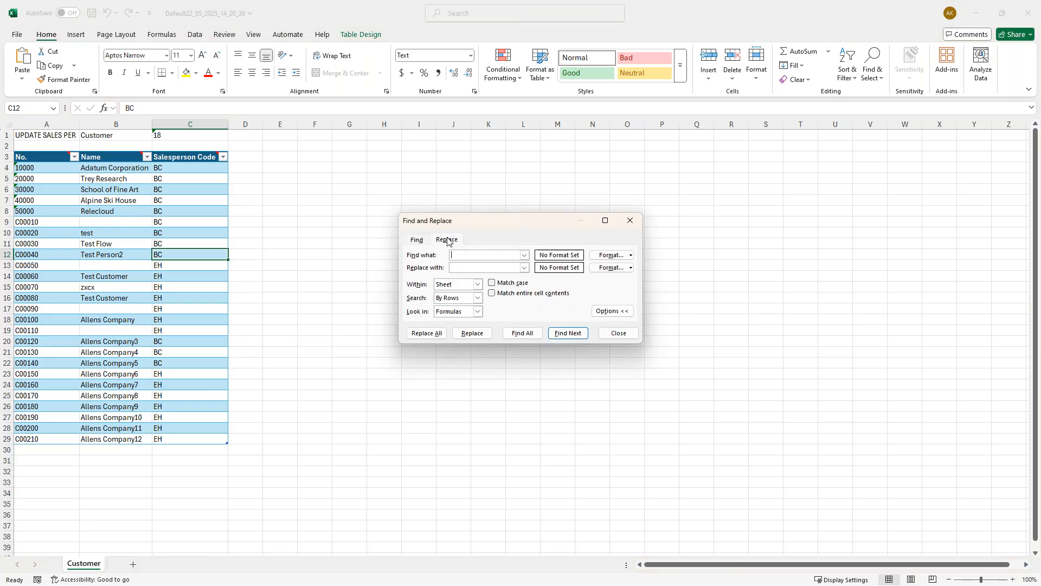
left_click(169, 192)
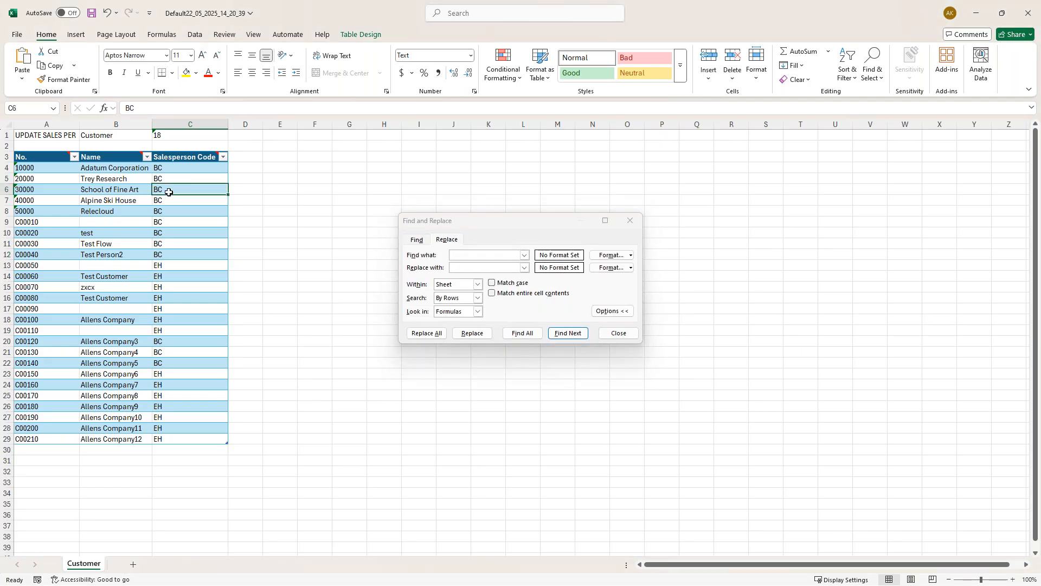
key("ctrl+c")
left_click(467, 255)
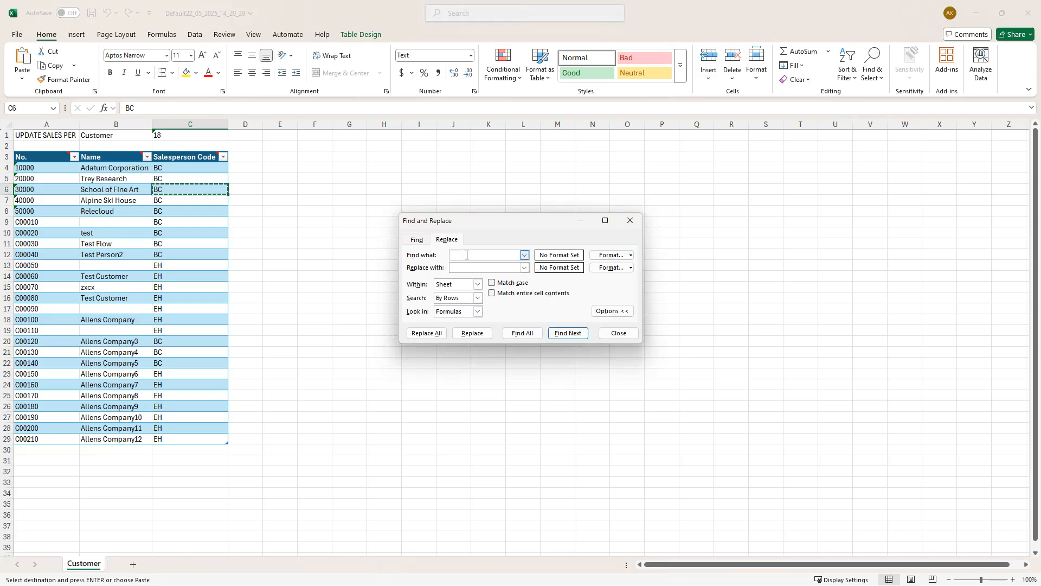
key("ctrl+v")
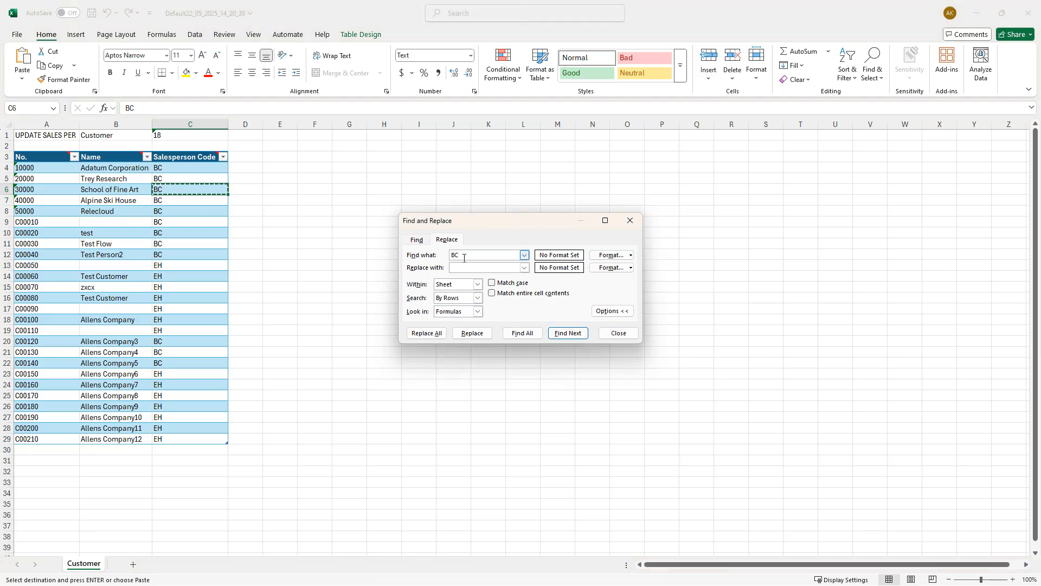
Replace every EH salesperson code with BC on the Customer sheet and close Find and Replace
left_click(166, 284)
key("ctrl+c")
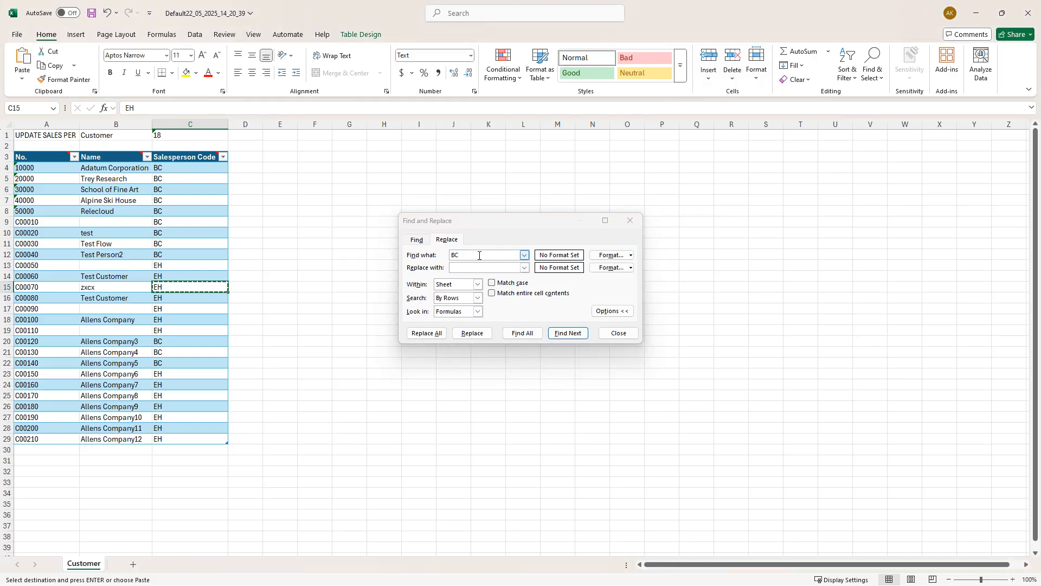
left_click(521, 254)
key("ctrl+v")
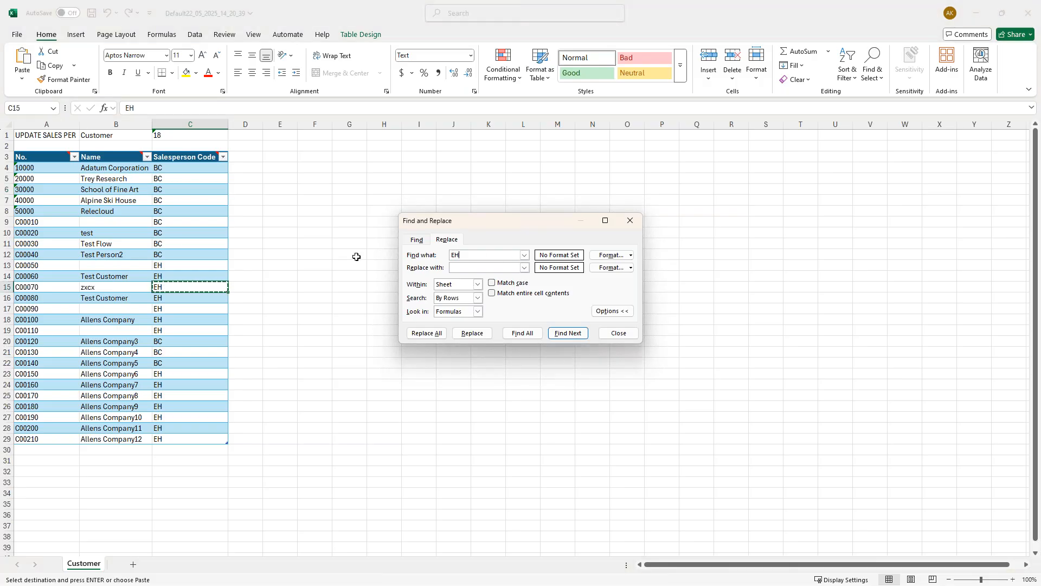
left_click(168, 233)
key("ctrl+c")
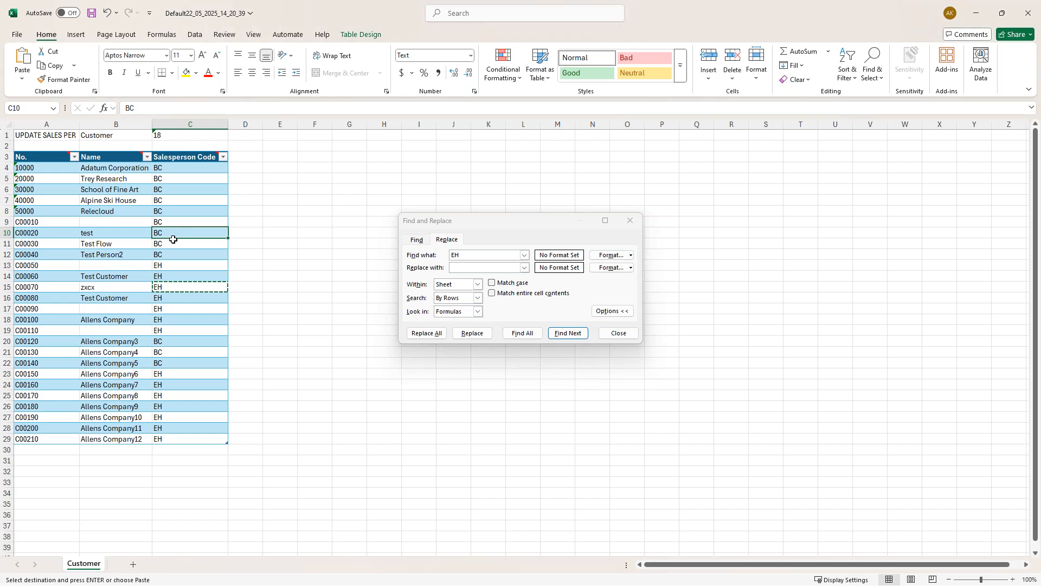
left_click(465, 268)
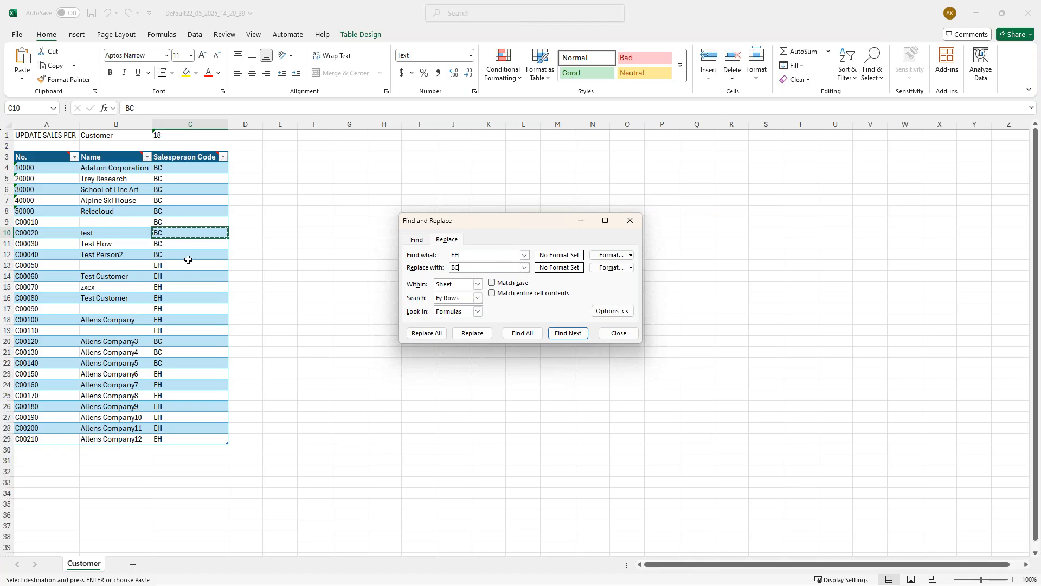
left_click(429, 335)
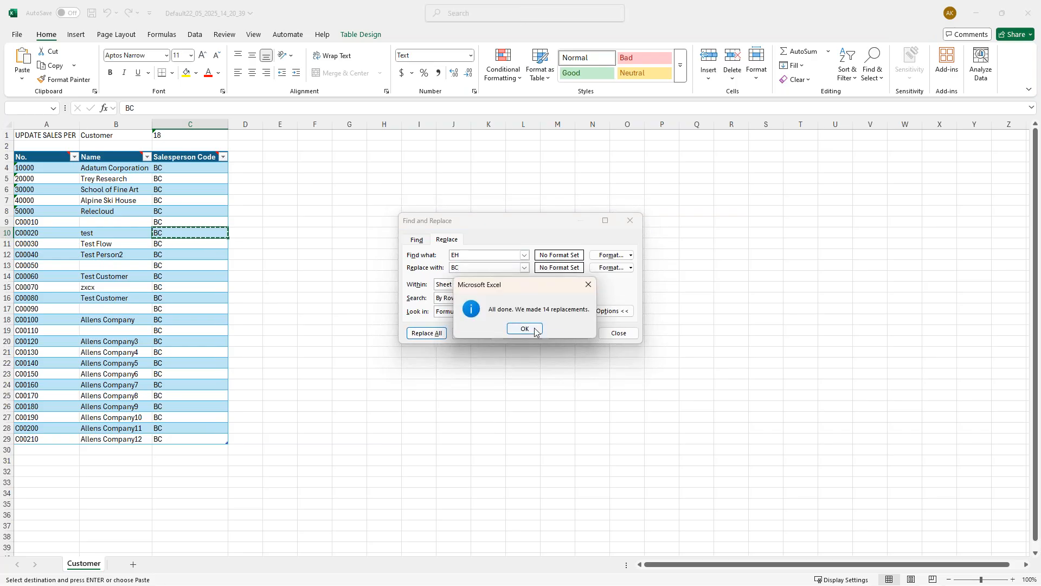
left_click(533, 330)
left_click(279, 341)
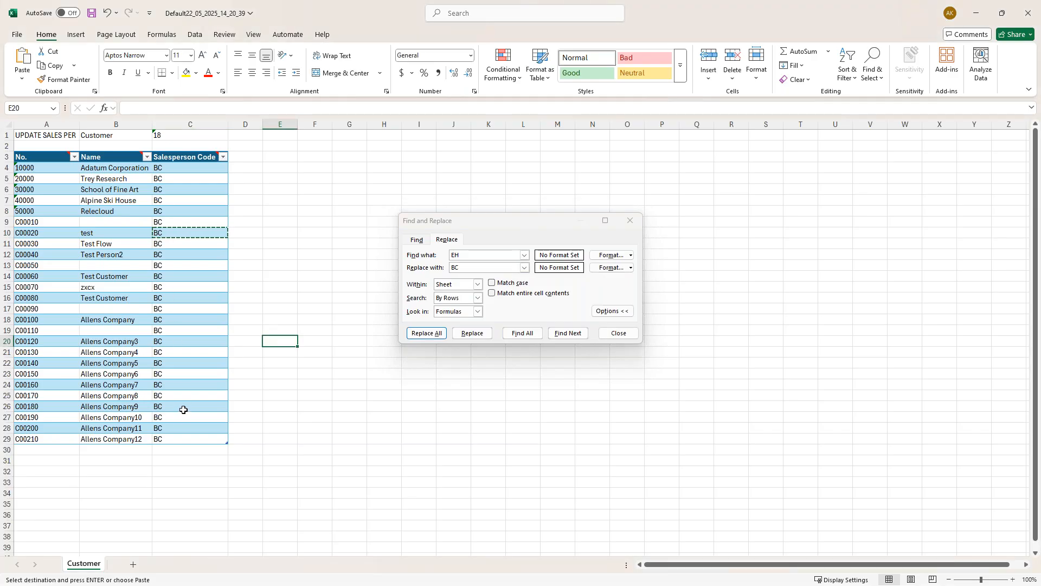
left_click(618, 334)
Save the edited workbook and switch back to the Business Central package card in the browser
left_click(415, 300)
key("ctrl+s")
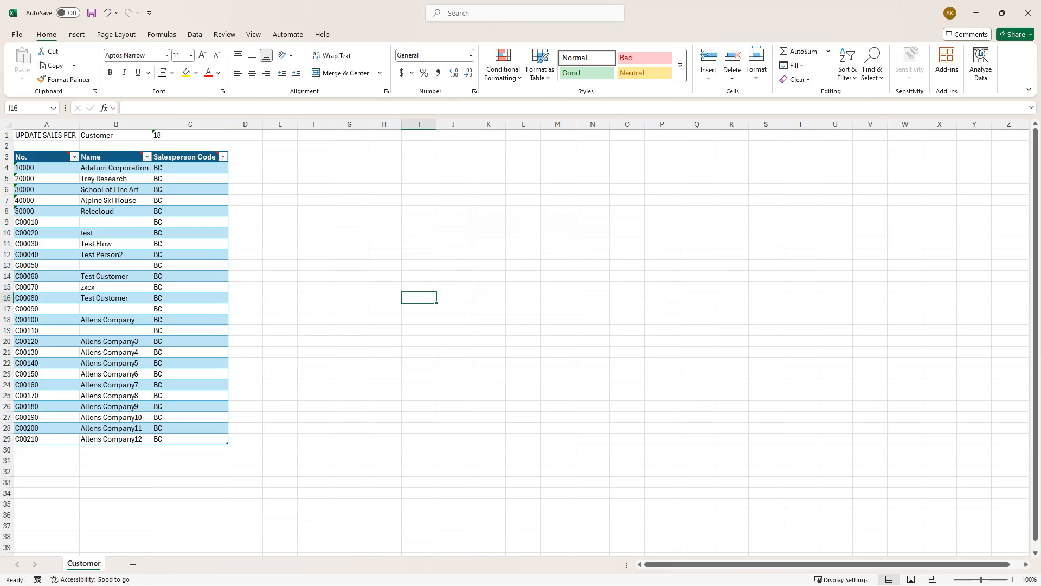
left_click(976, 15)
left_click(977, 16)
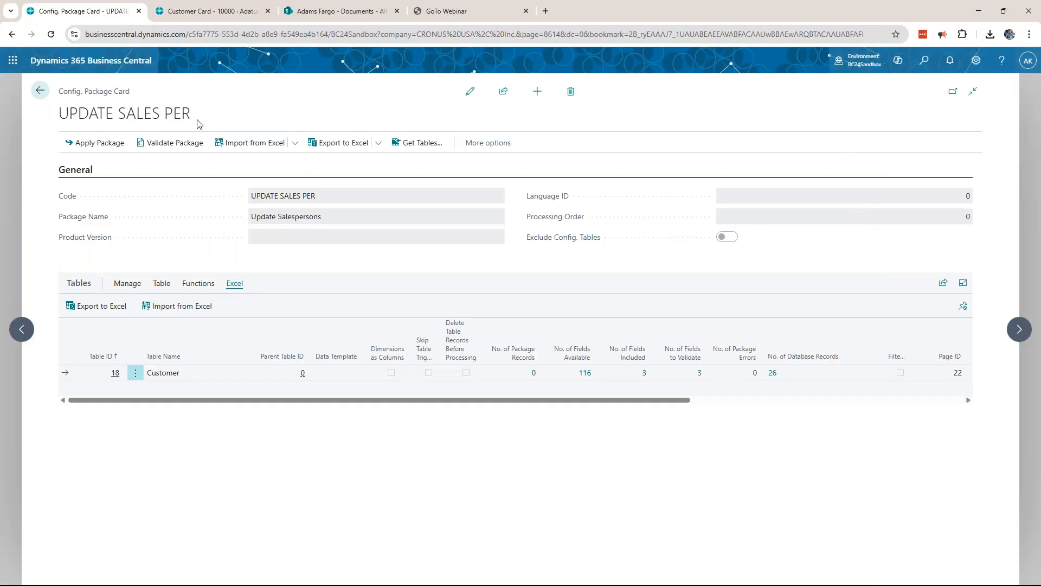
Import the edited workbook Default22_05_2025_14_20_39 from Downloads into the Customer table of the UPDATE SALES PER package
left_click(172, 308)
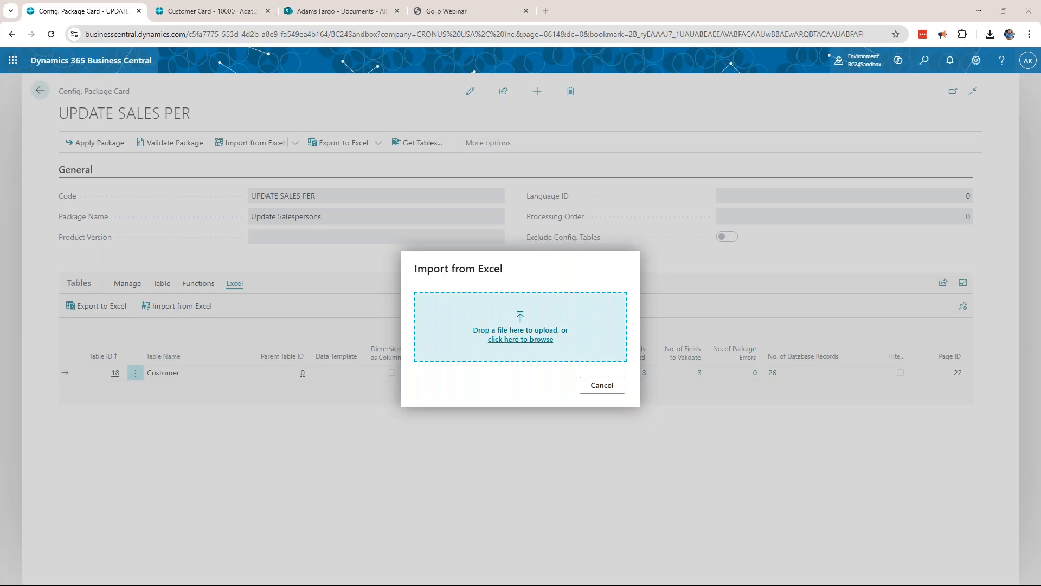
left_click(500, 341)
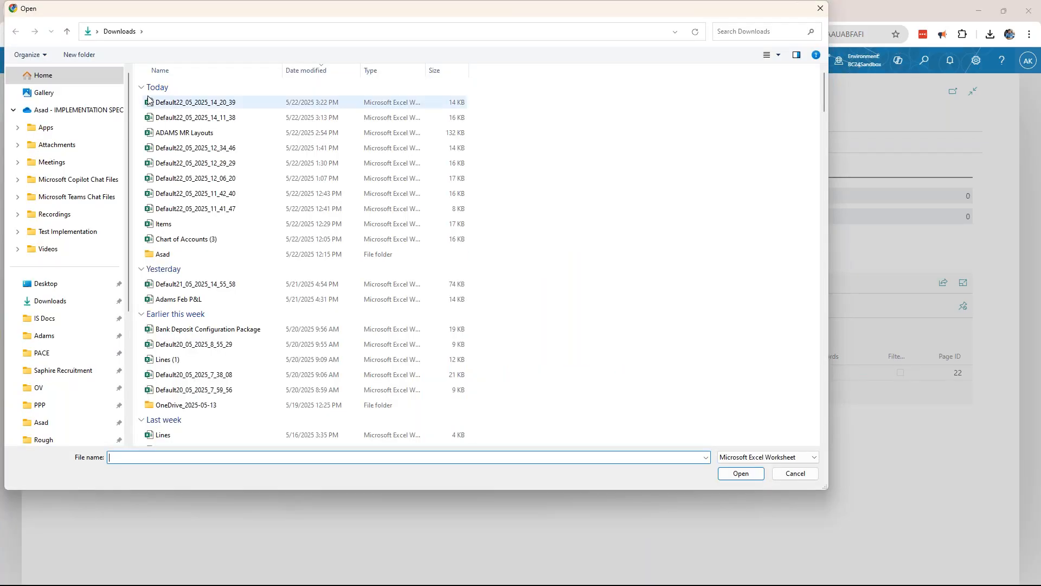
left_click(176, 104)
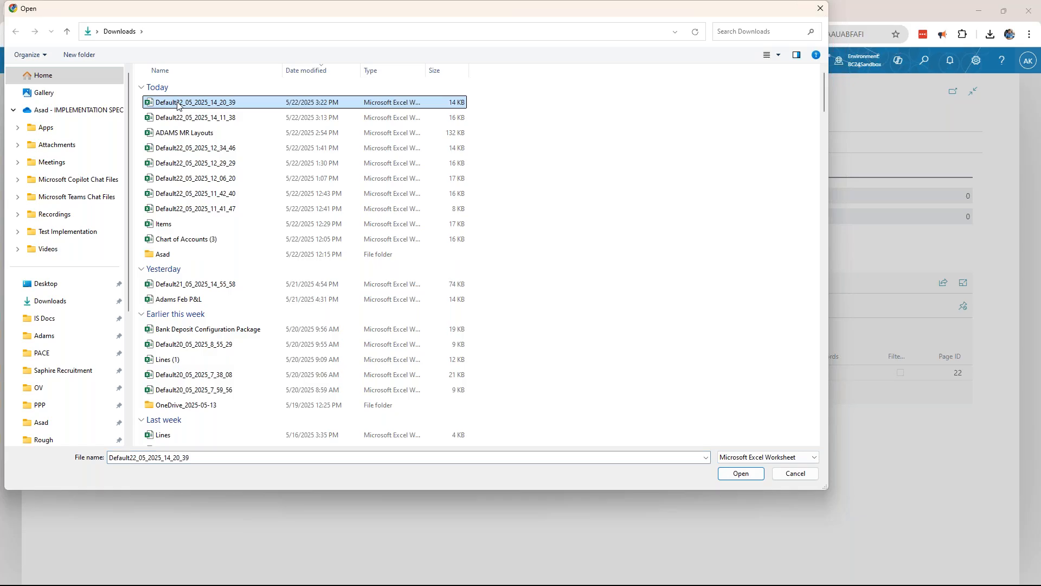
left_click(741, 474)
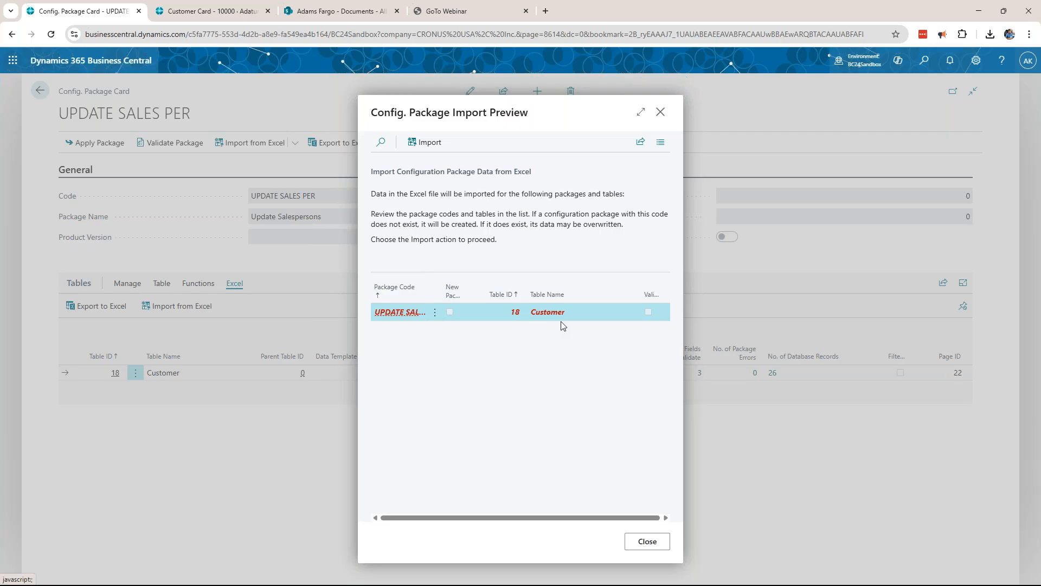
left_click(426, 143)
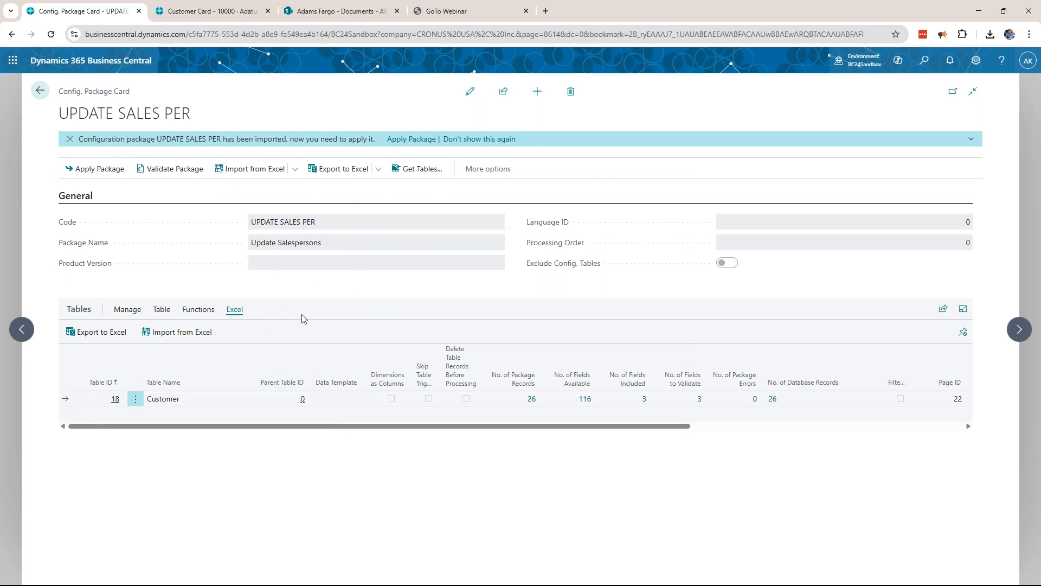
Apply the imported Customer table data to the database and dismiss the resulting summary
left_click(198, 311)
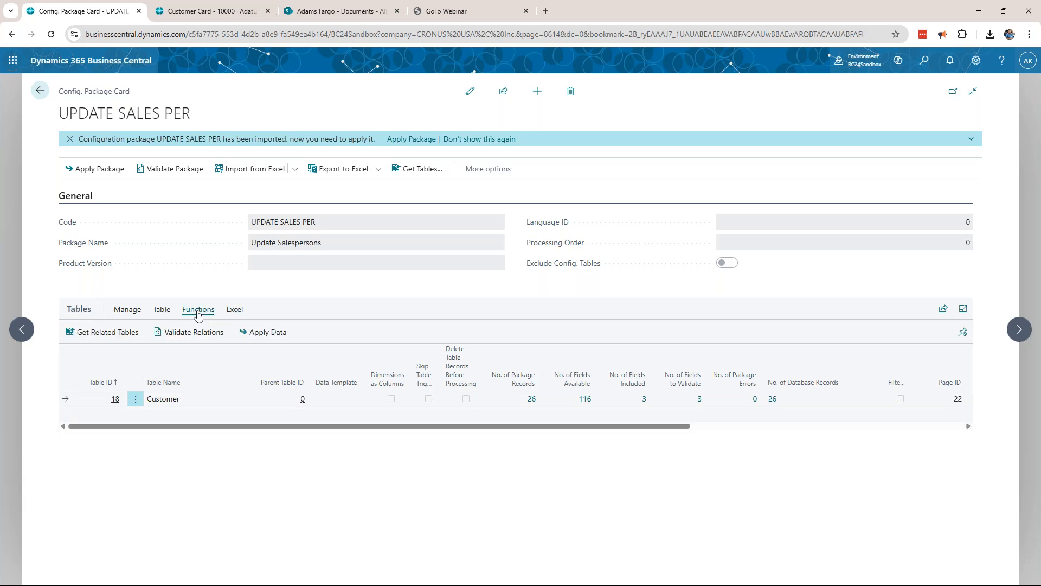
left_click(263, 332)
left_click(564, 356)
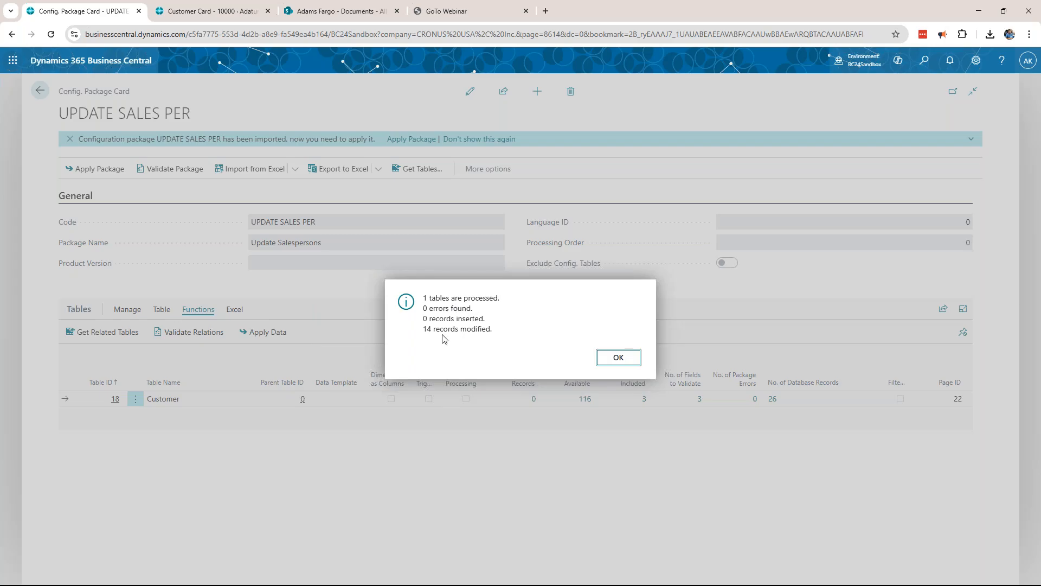
left_click(608, 362)
On the Adatum Corporation customer card, close the Page Inspection and Help panes and return to the Customers list
left_click(228, 17)
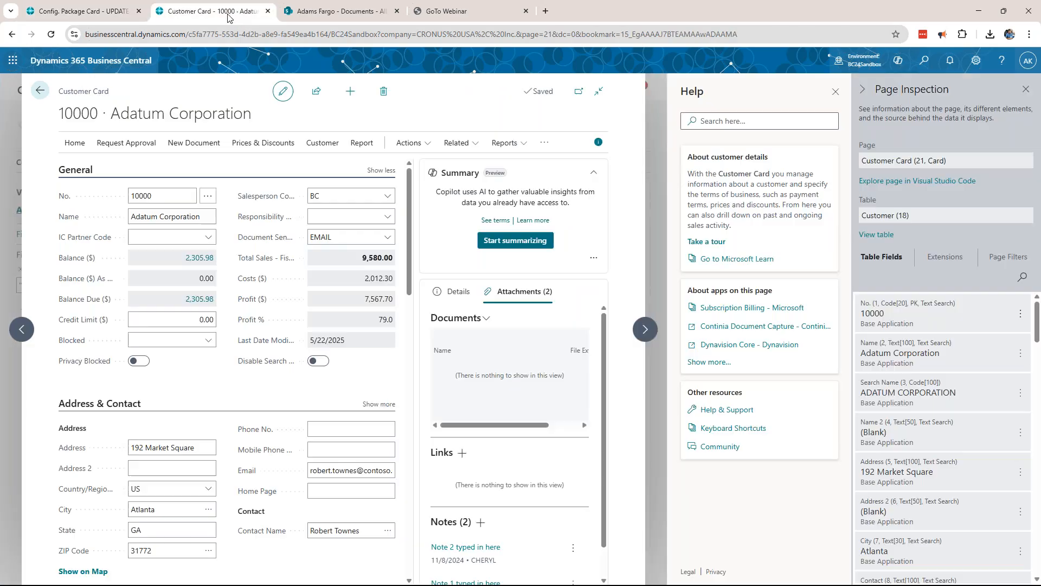
left_click(1027, 90)
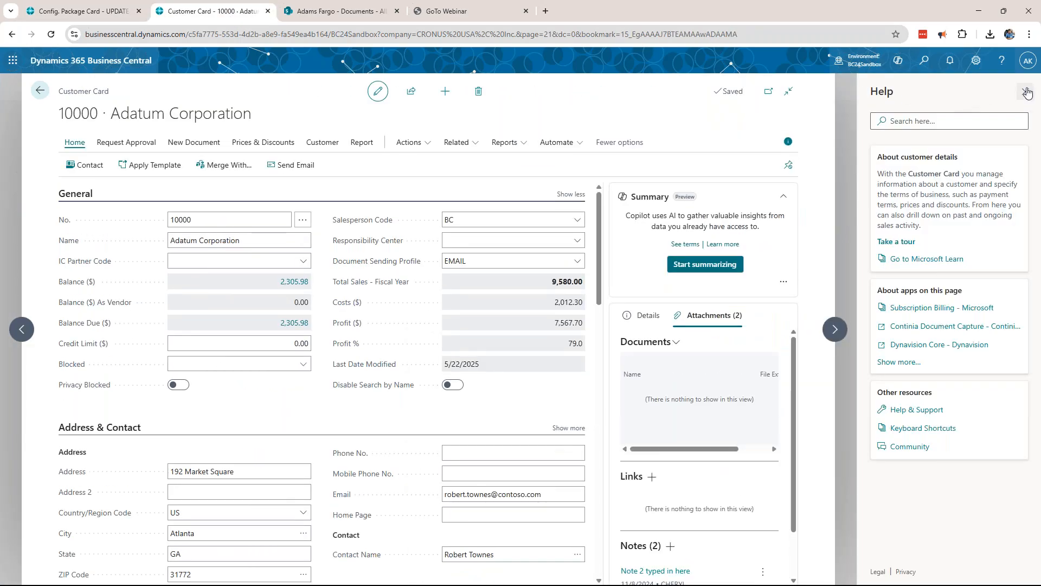
left_click(1025, 91)
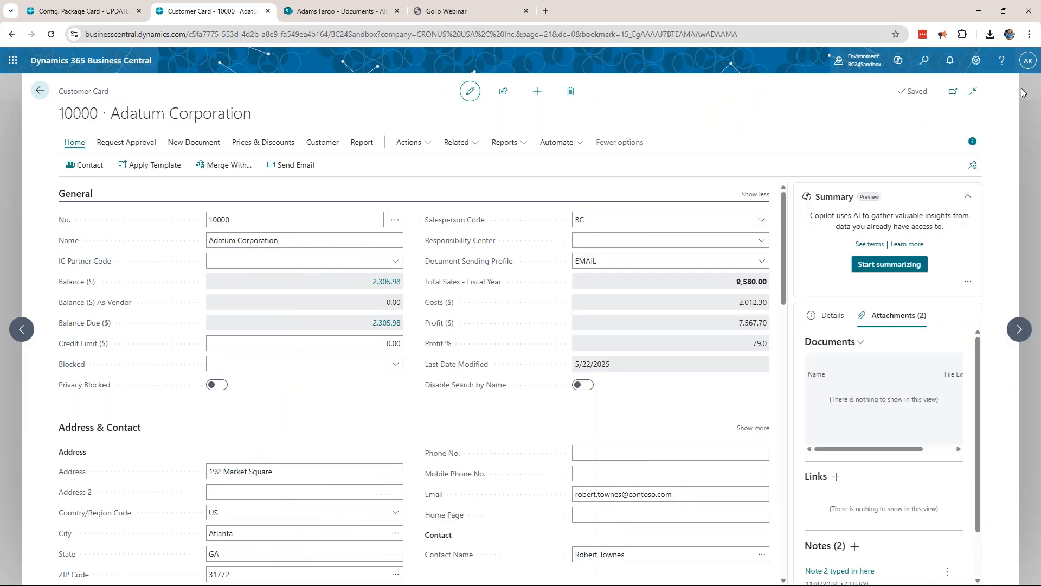
left_click(40, 95)
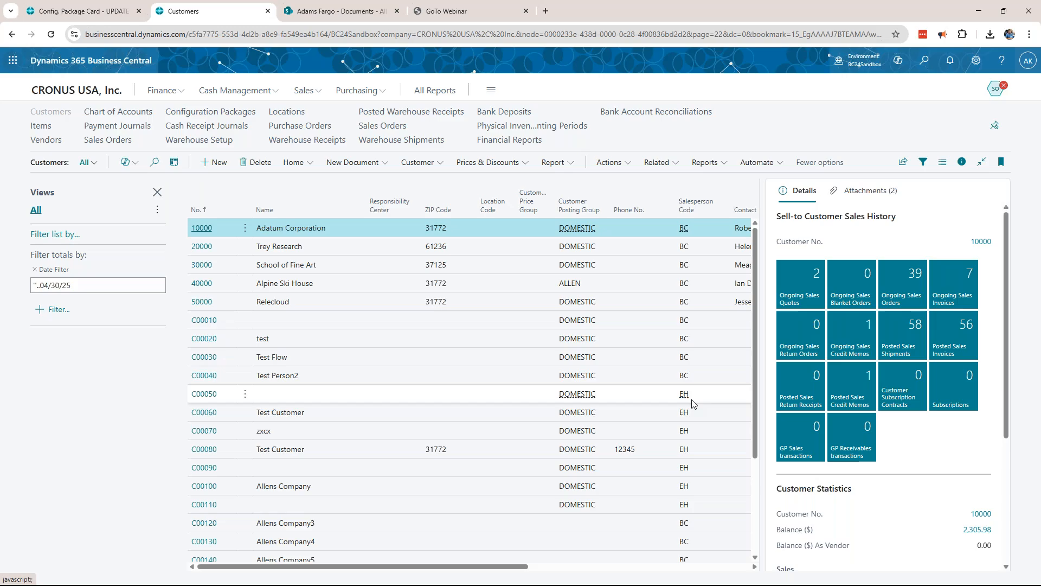
Refresh the Customers list and check the Salesperson Code column for all customers
left_click(50, 34)
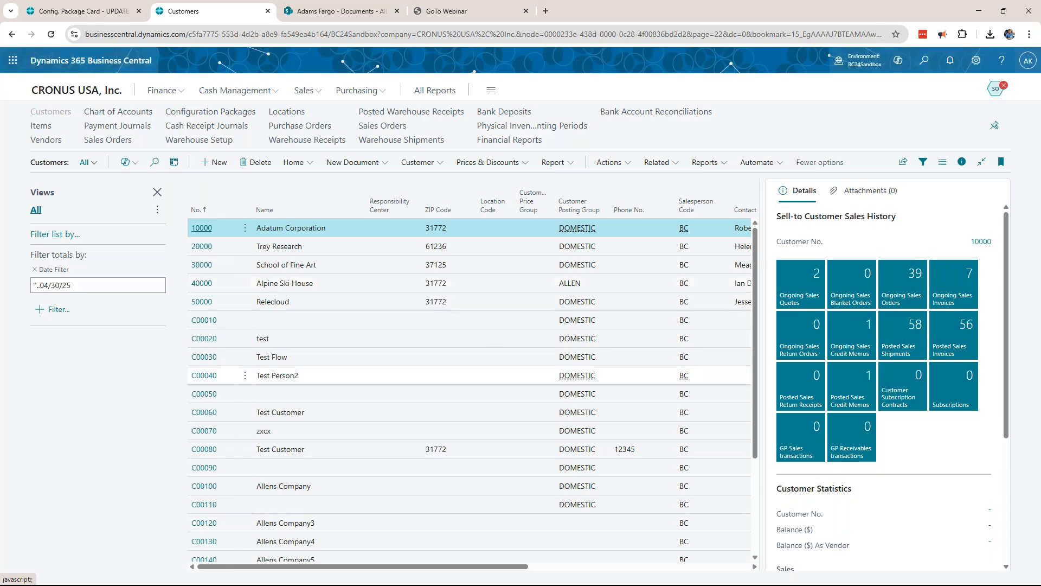
scroll(455, 445, "down", 2)
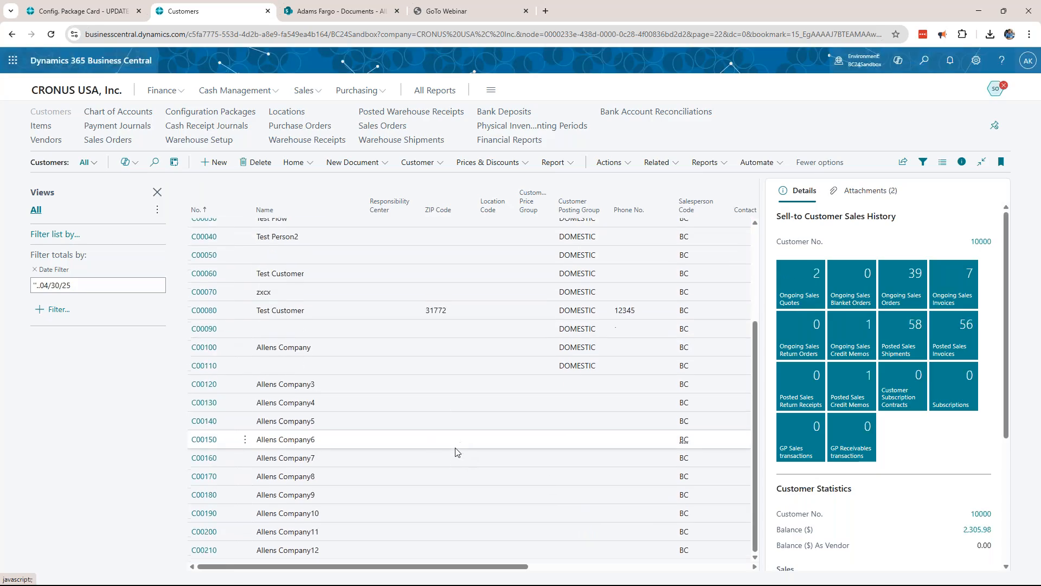
scroll(488, 428, "up", 2)
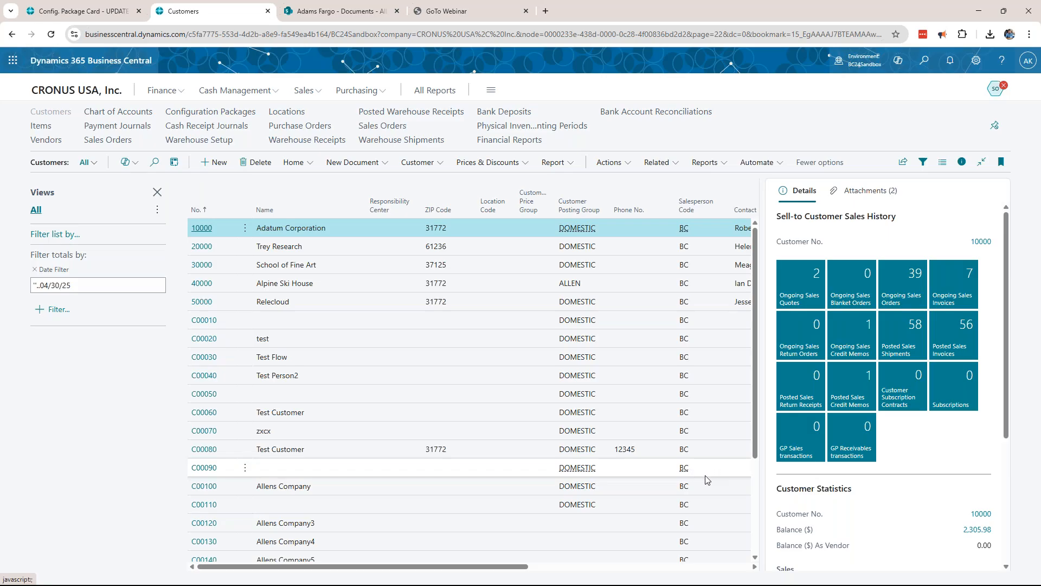
scroll(637, 410, "down", 2)
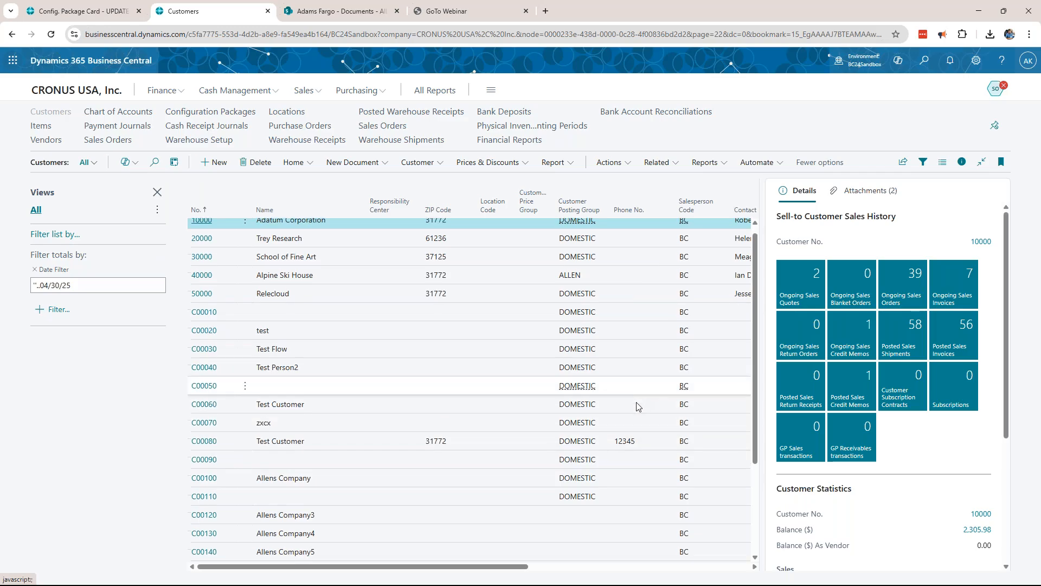
scroll(632, 411, "up", 2)
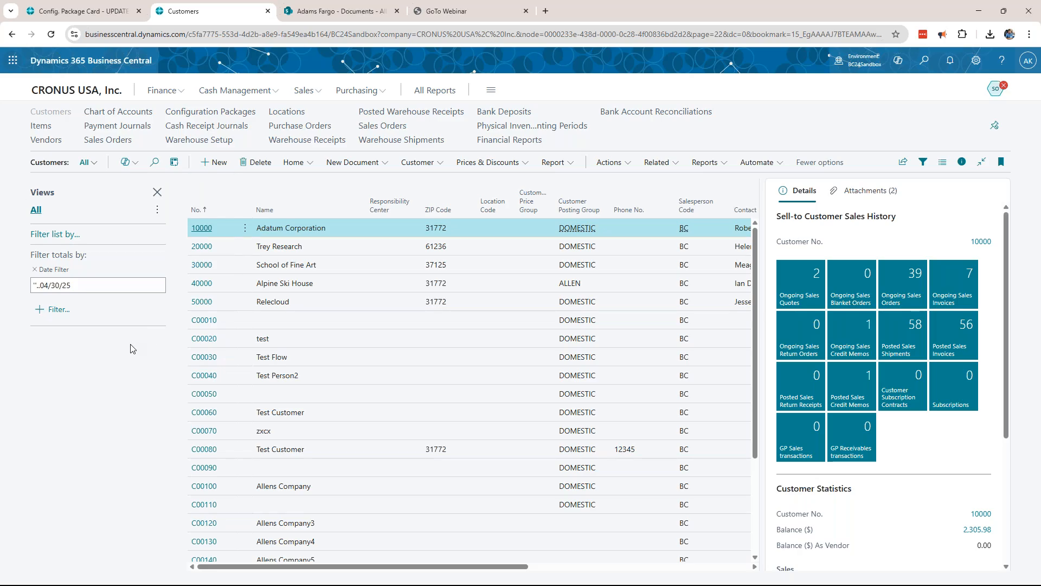
Leave the UPDATE SALES PER package card, open the Customers list from the home page, and look through its records
left_click(71, 4)
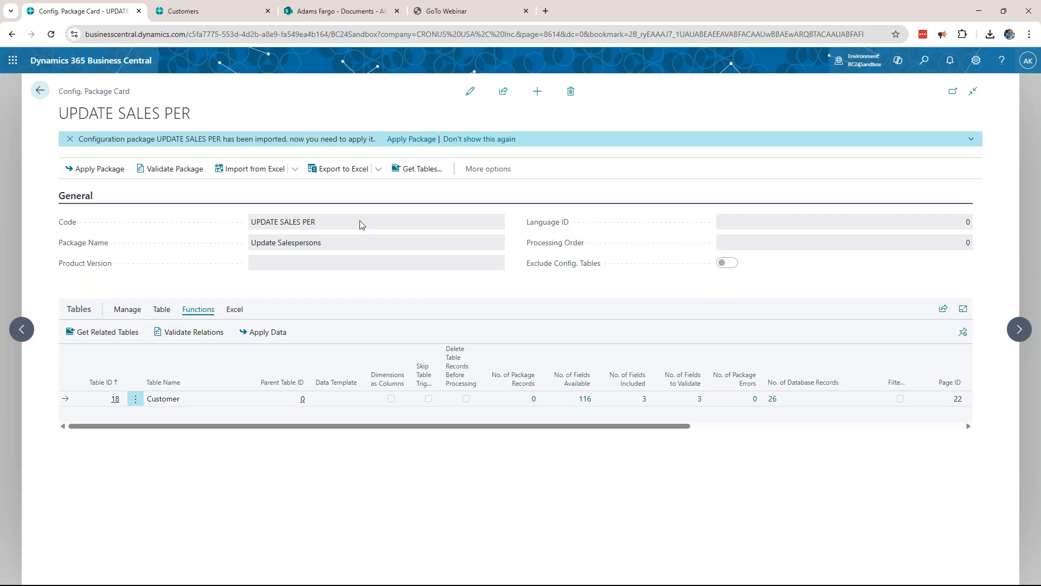
left_click(41, 91)
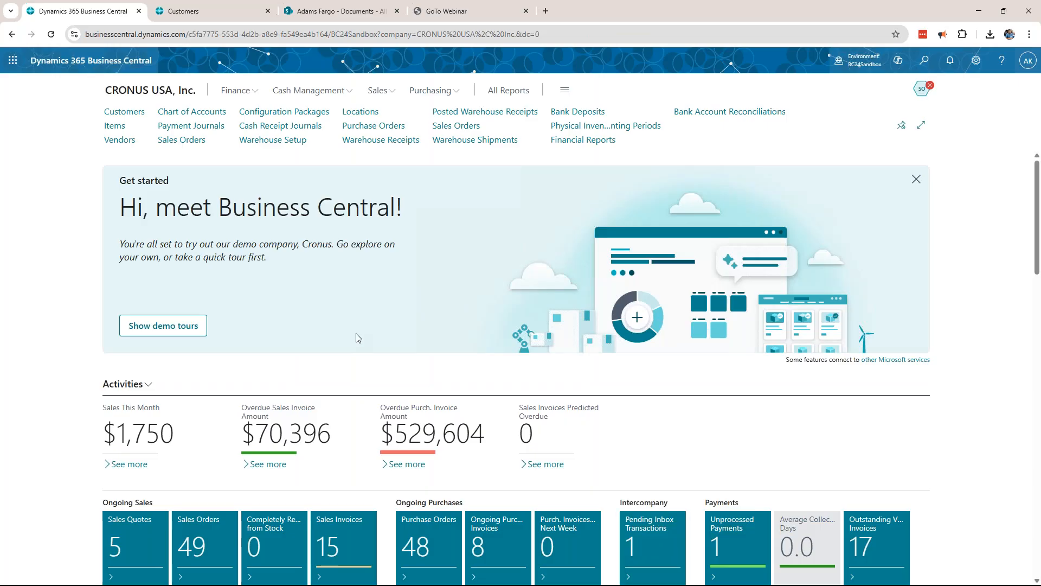
left_click(125, 112)
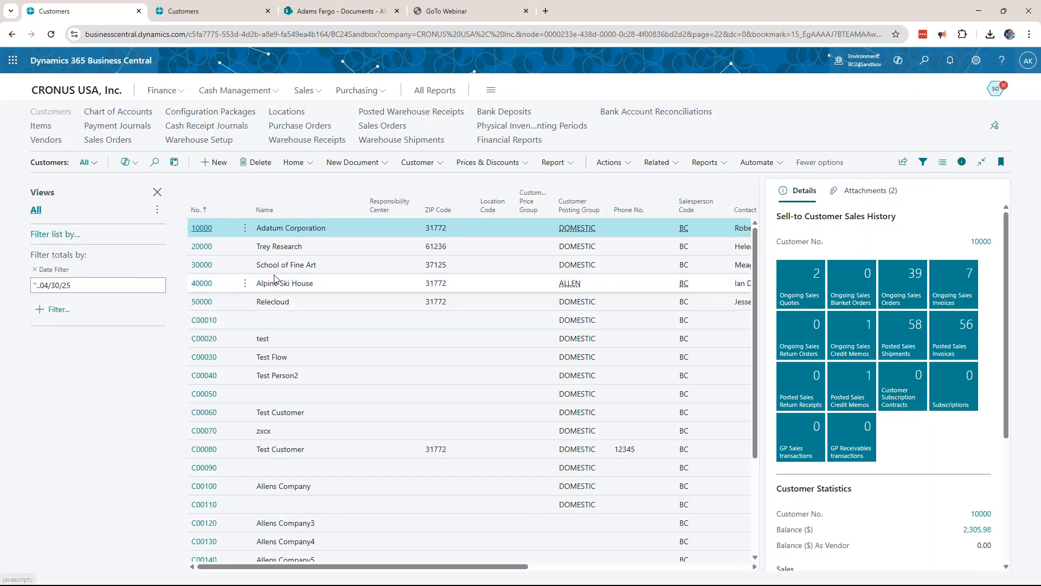
scroll(335, 358, "down", 3)
scroll(336, 364, "up", 3)
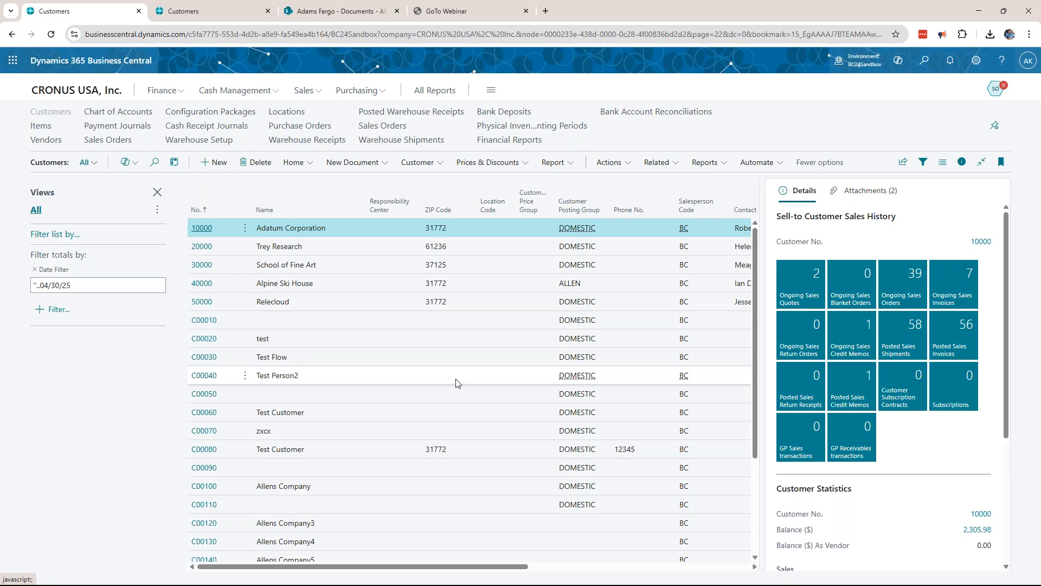
scroll(456, 384, "down", 1)
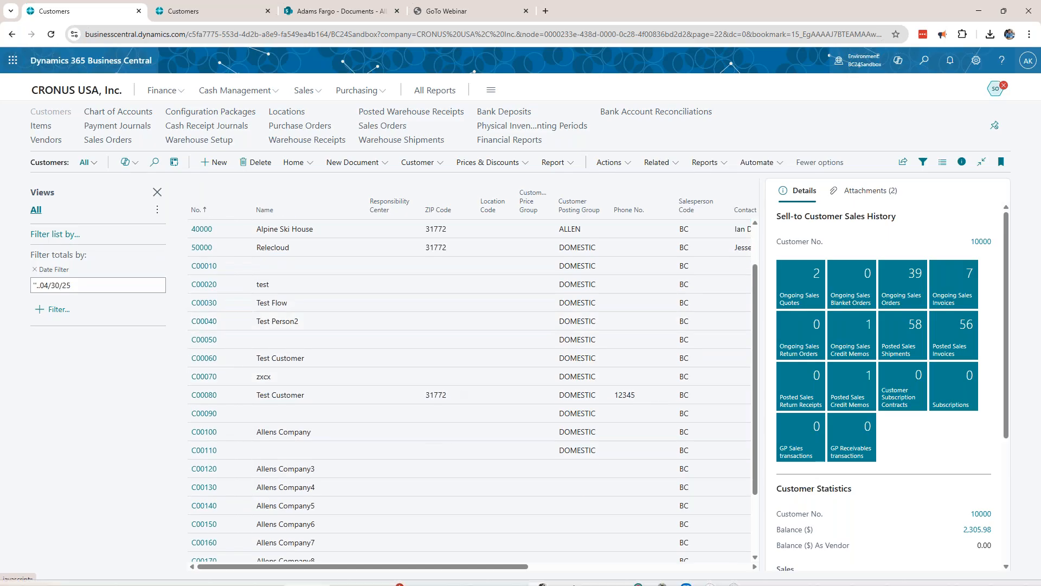
Switch to the May Webinar Template 2025 presentation in PowerPoint and show the Q&A slide, slide 4
left_click(751, 579)
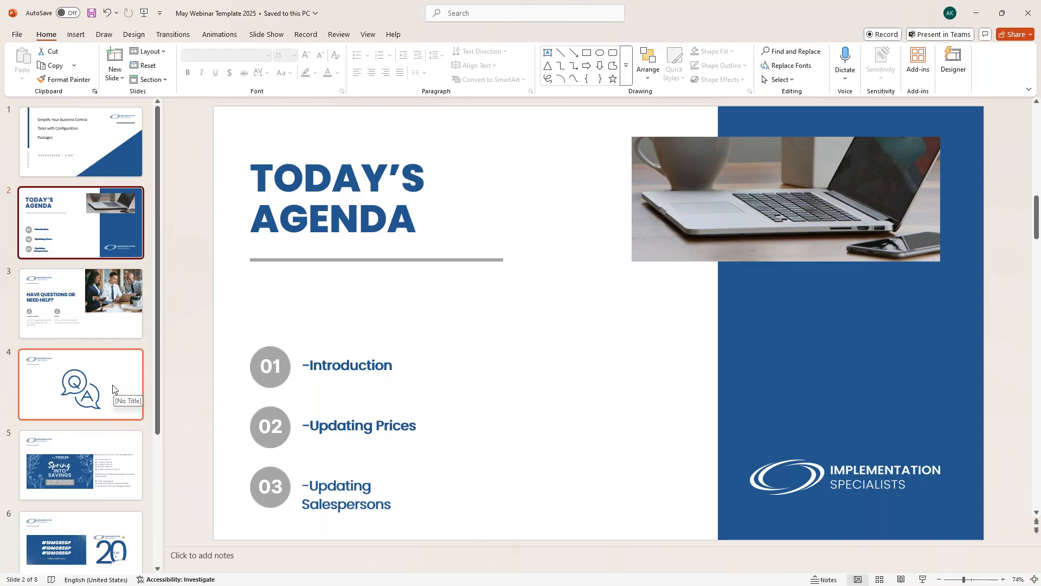
left_click(112, 387)
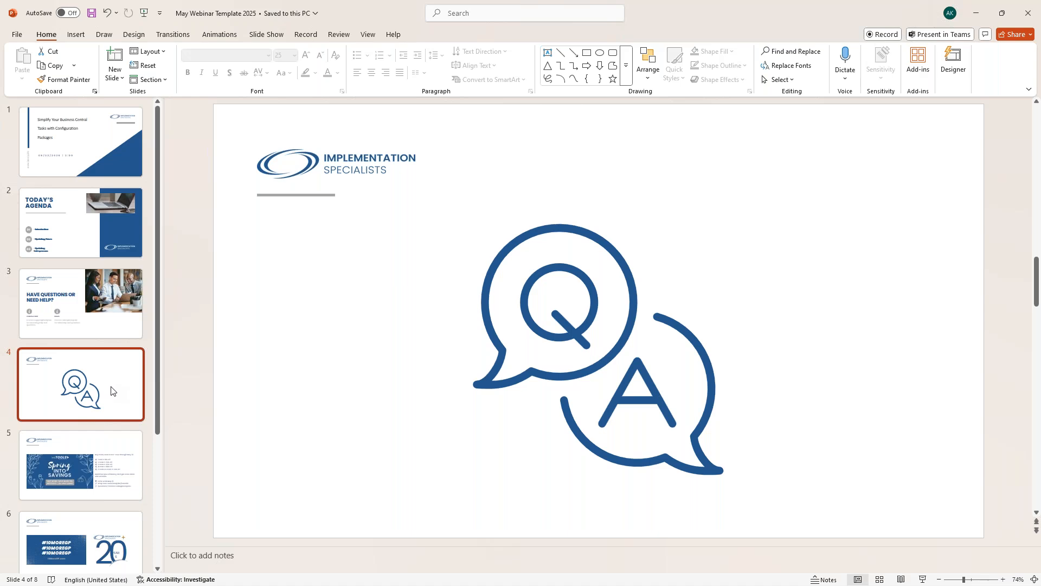
scroll(110, 391, "down", 1)
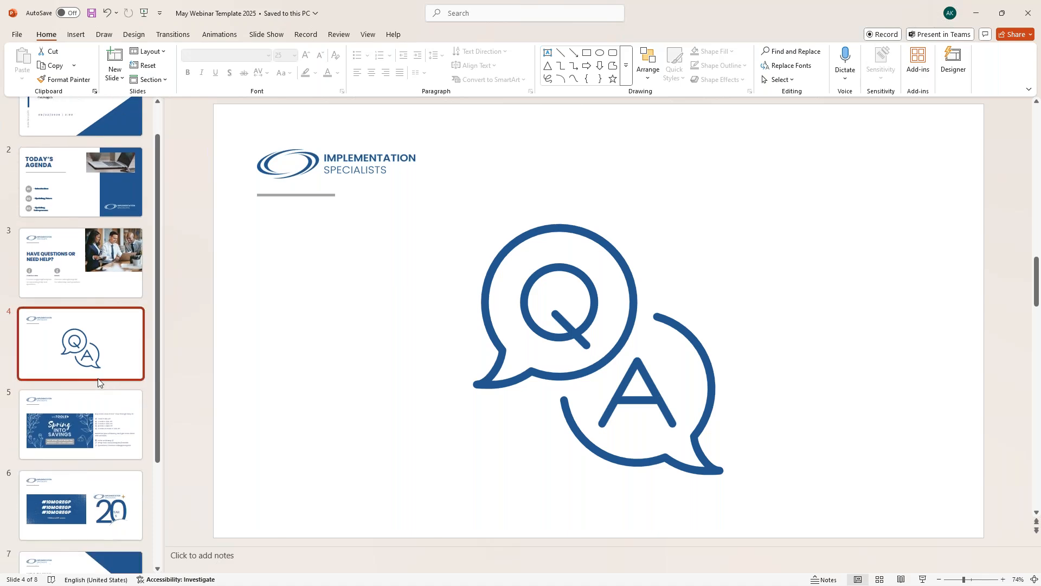